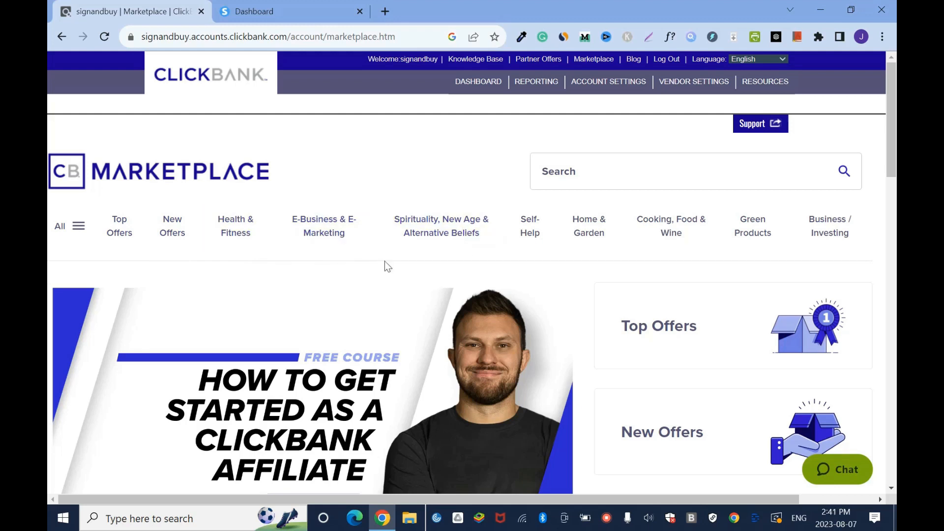
- Browse ClickBank's Top Offers and open the Alpilean offer's sales page in a new browser tab
left_click(115, 234)
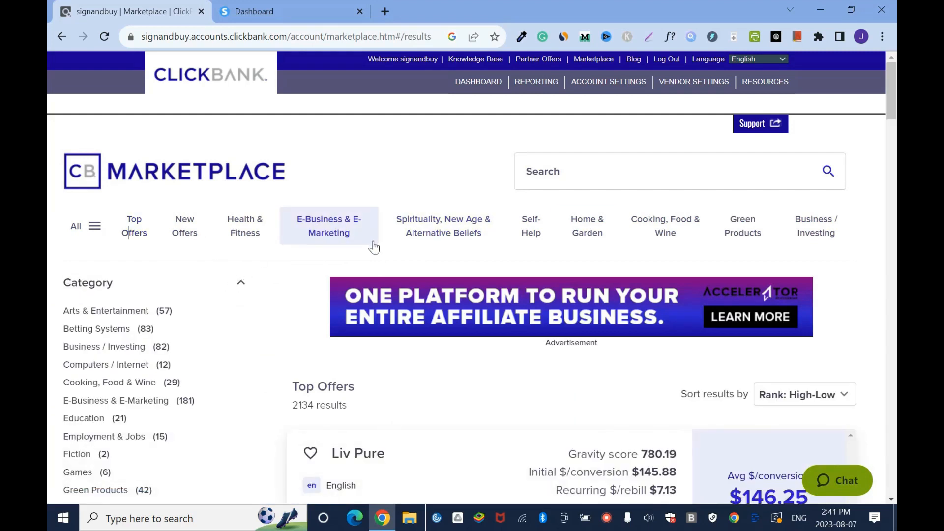
scroll(50, 96, "down", 7)
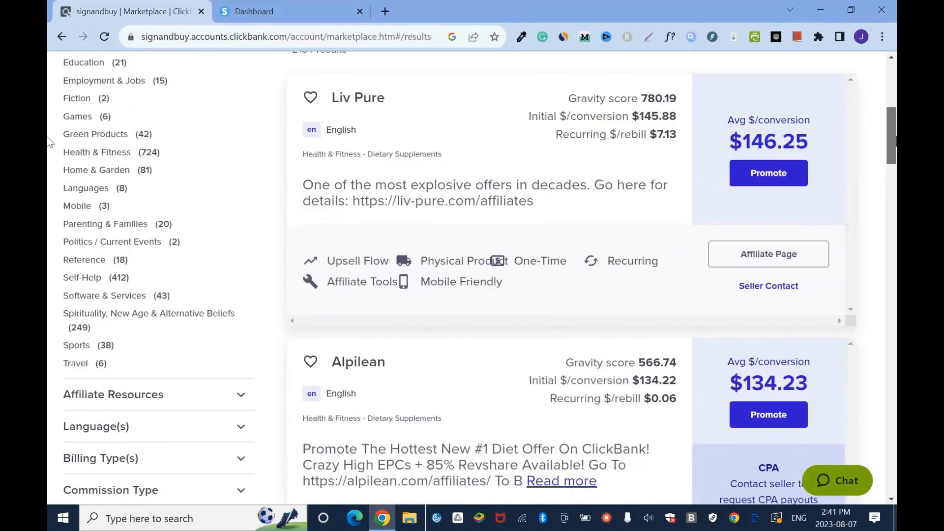
scroll(50, 142, "down", 10)
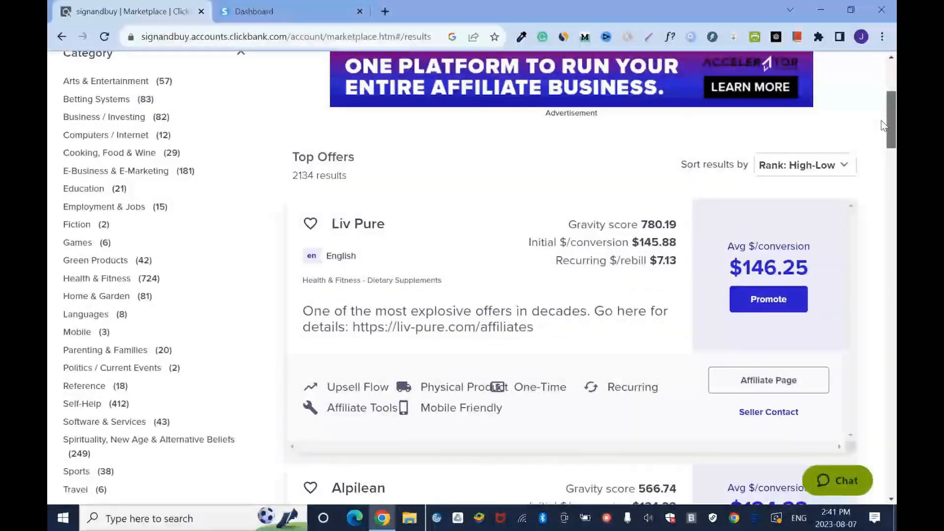
scroll(500, 282, "down", 6)
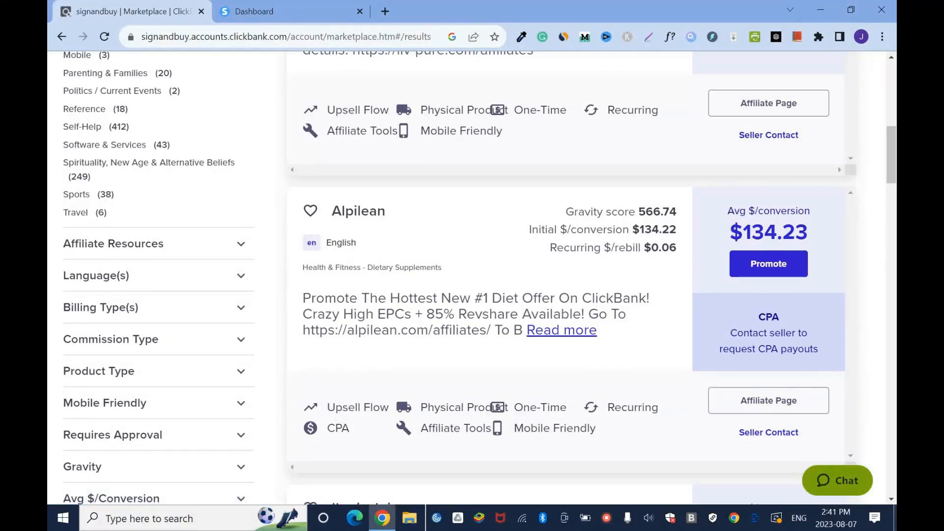
right_click(362, 211)
left_click(422, 220)
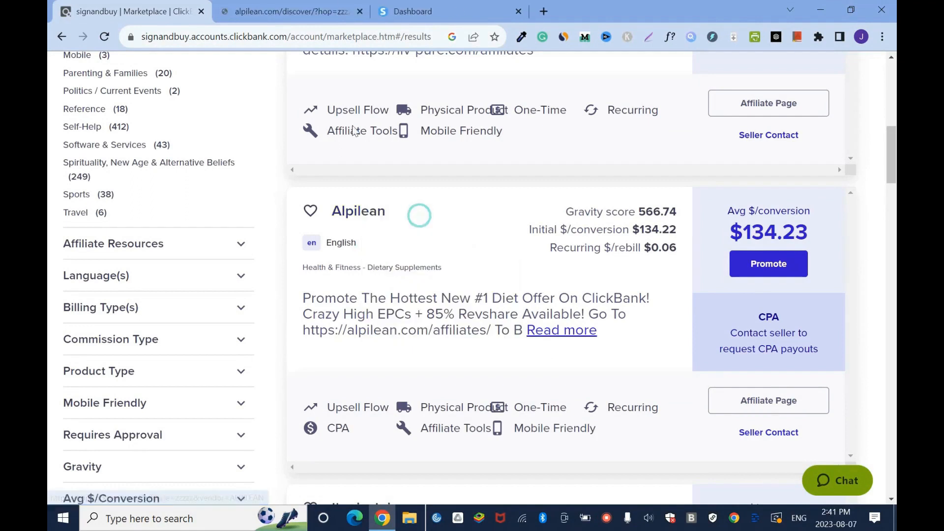
left_click(277, 9)
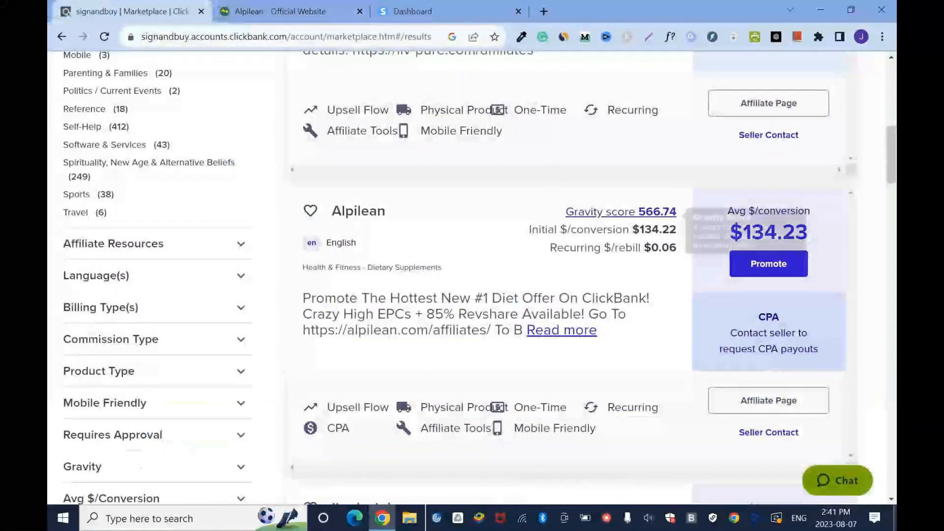
- Create a HopLink for the Alpilean offer without a tracking ID and copy the encrypted link
left_click(796, 266)
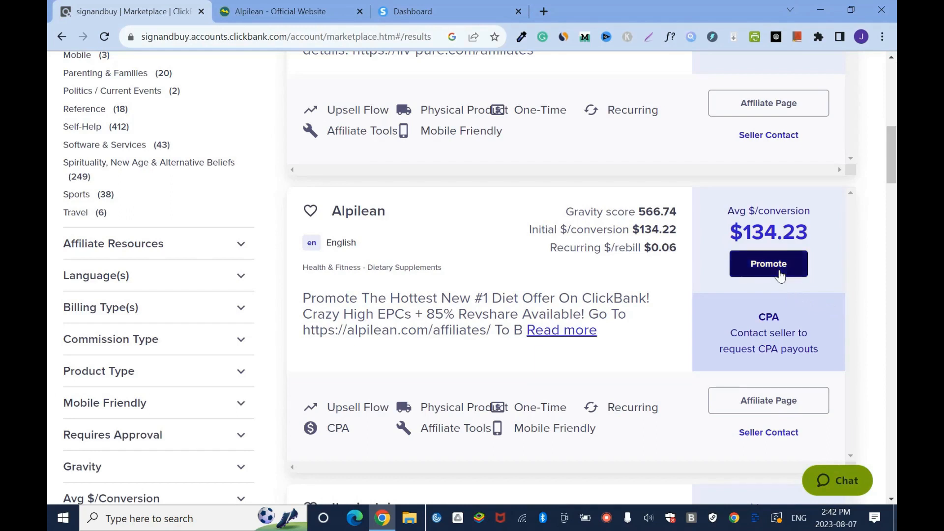
left_click(781, 275)
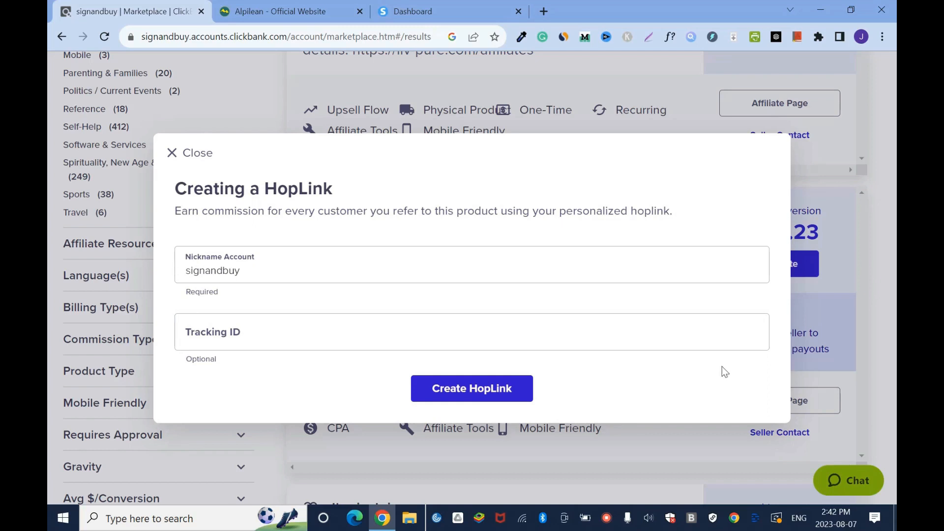
left_click(471, 393)
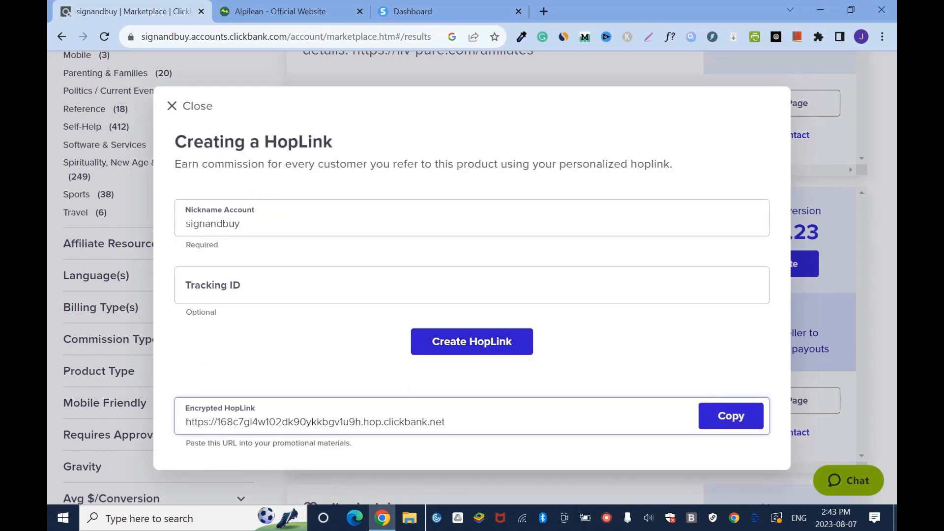
left_click(730, 416)
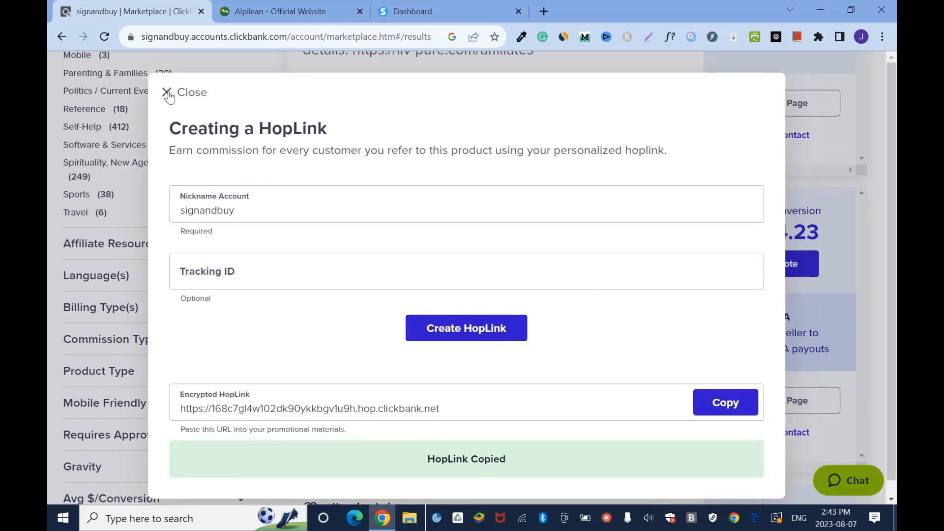
left_click(168, 94)
- Switch to the Grammarly document and add the copied HopLink after the label "ClickBank offer:"
left_click(542, 41)
type("Click")
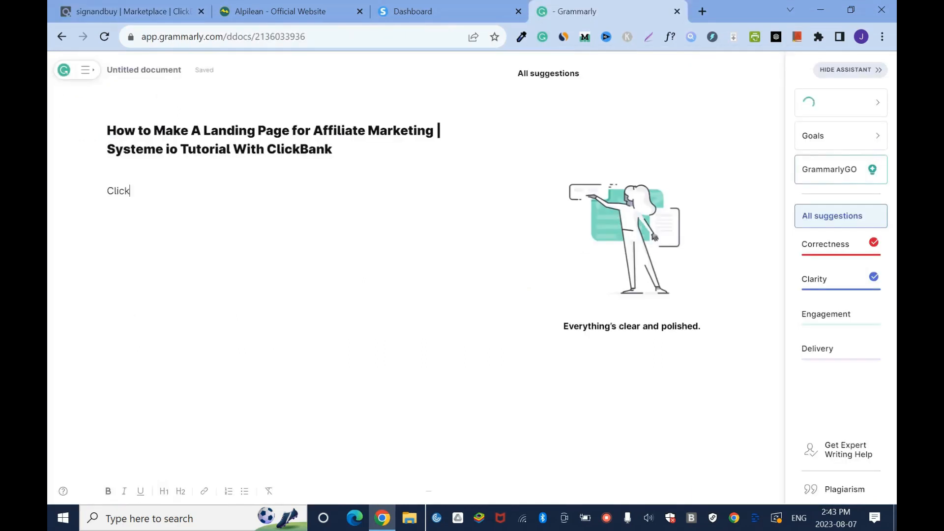
type("Bank offer:")
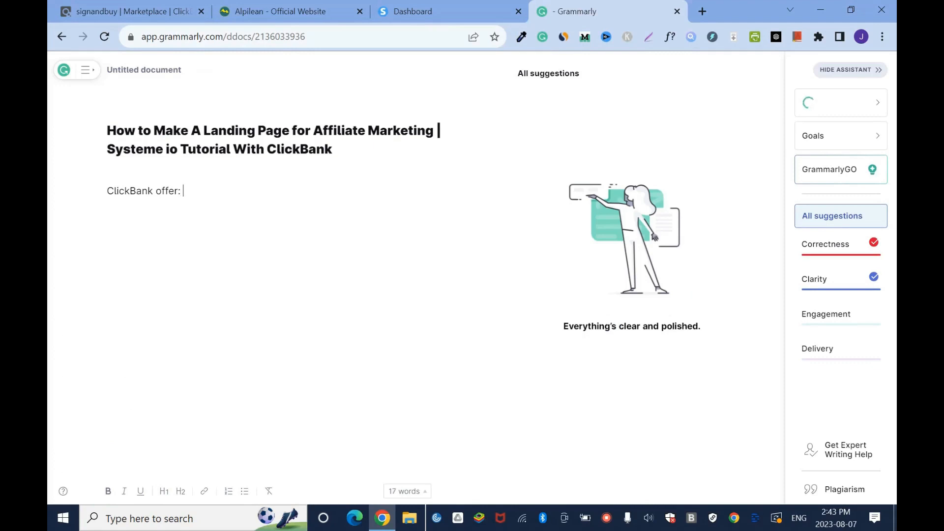
key("ctrl+v")
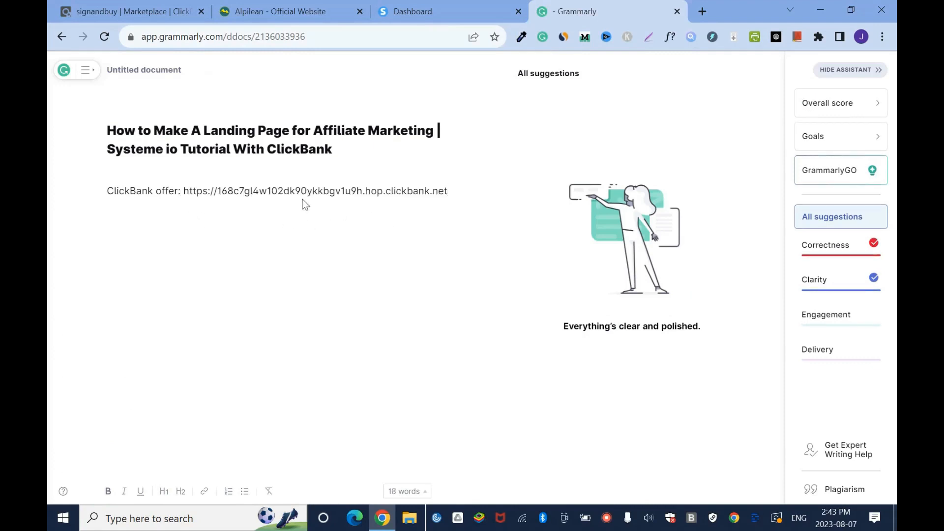
- Load the copied HopLink in a new browser tab and look through the Alpilean sales page down to its footer
left_click(703, 10)
key("ctrl+v")
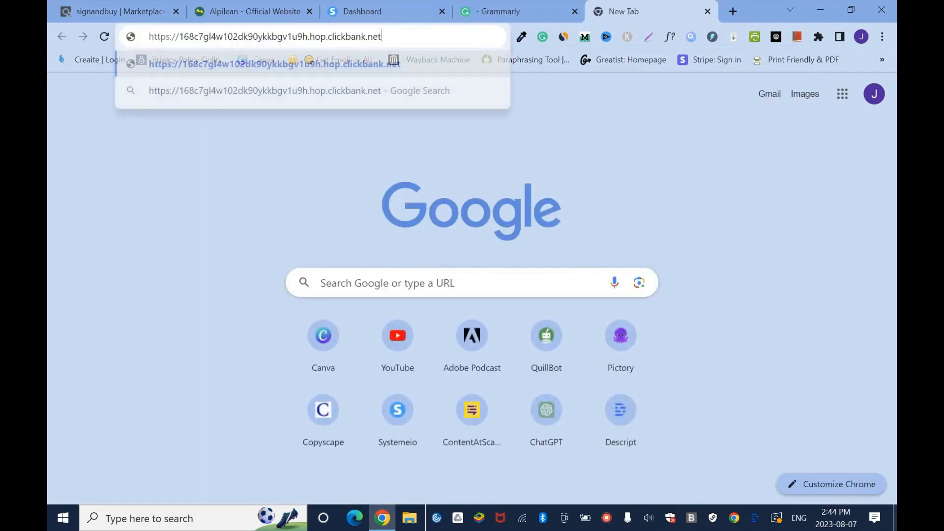
key("Return")
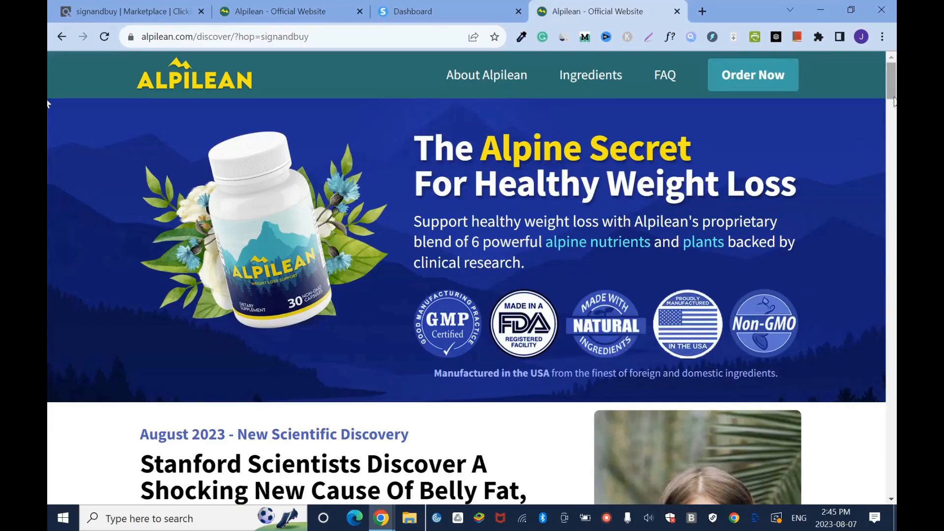
scroll(49, 167, "down", 10)
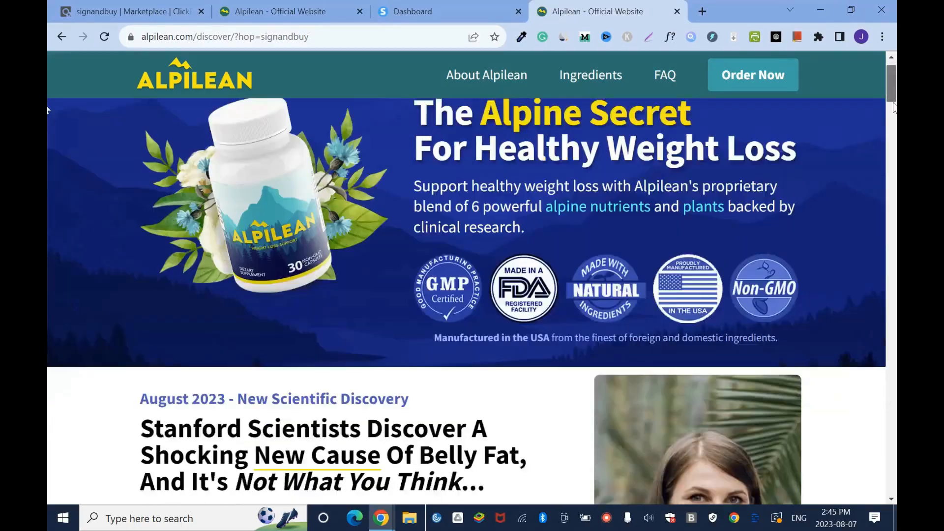
left_click_drag(895, 165, 893, 447)
scroll(544, 455, "down", 10)
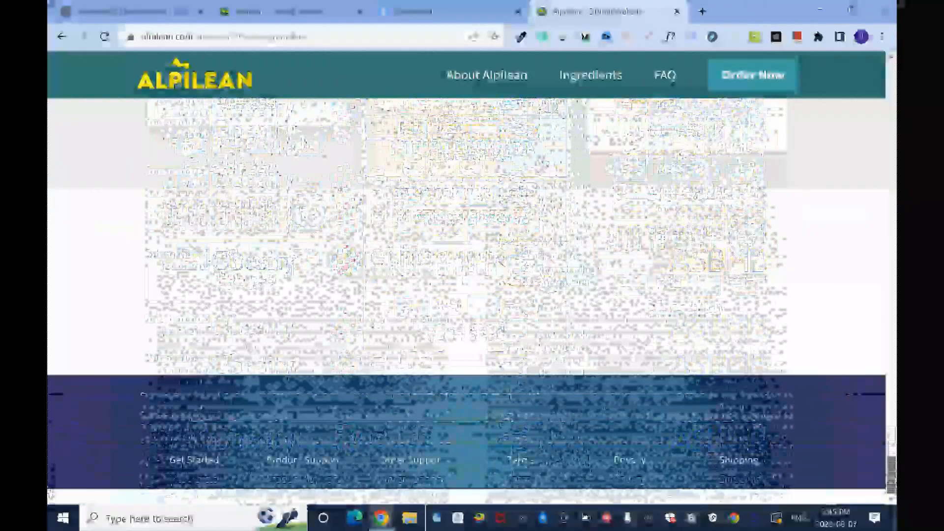
- Close the duplicate Alpilean page and arrange the browser tabs with the remaining Alpilean page before the systeme.io dashboard
left_click(359, 12)
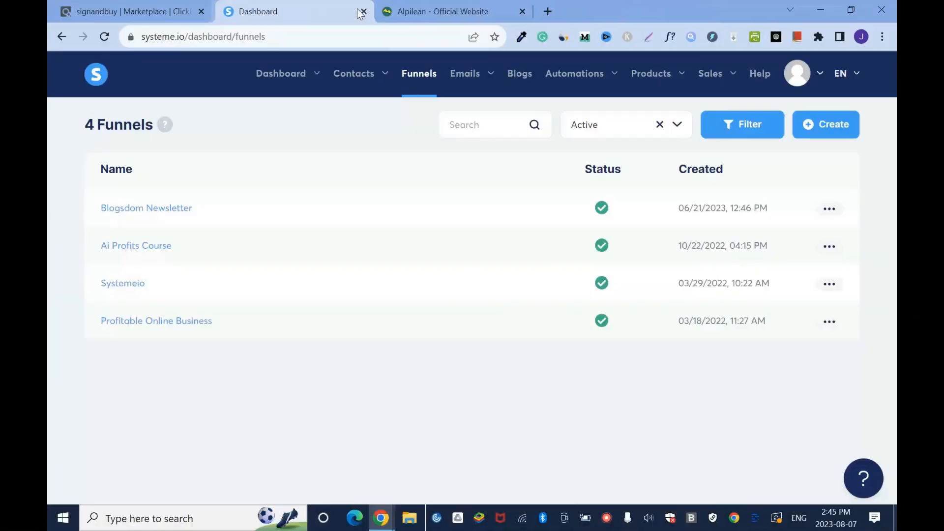
left_click(449, 12)
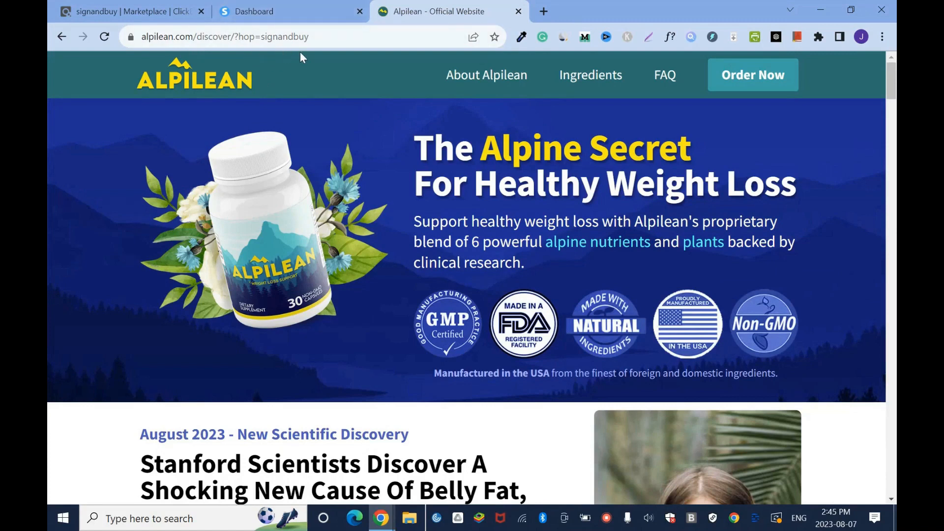
left_click_drag(275, 5, 473, 1)
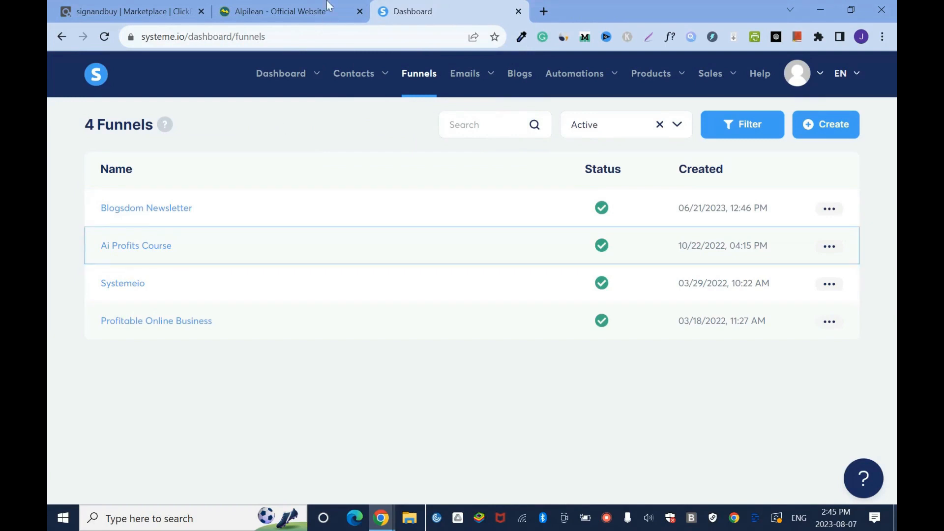
left_click(315, 11)
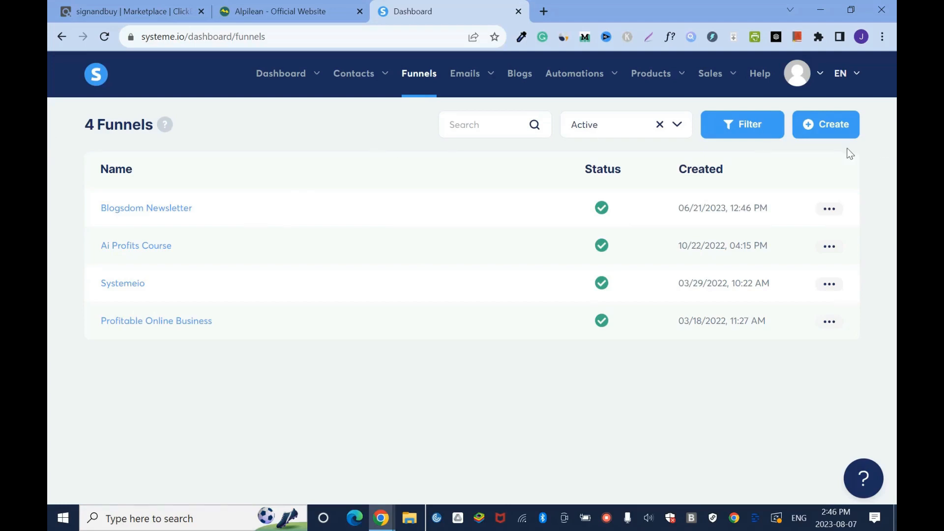
left_click(826, 124)
left_click(566, 187)
left_click(527, 245)
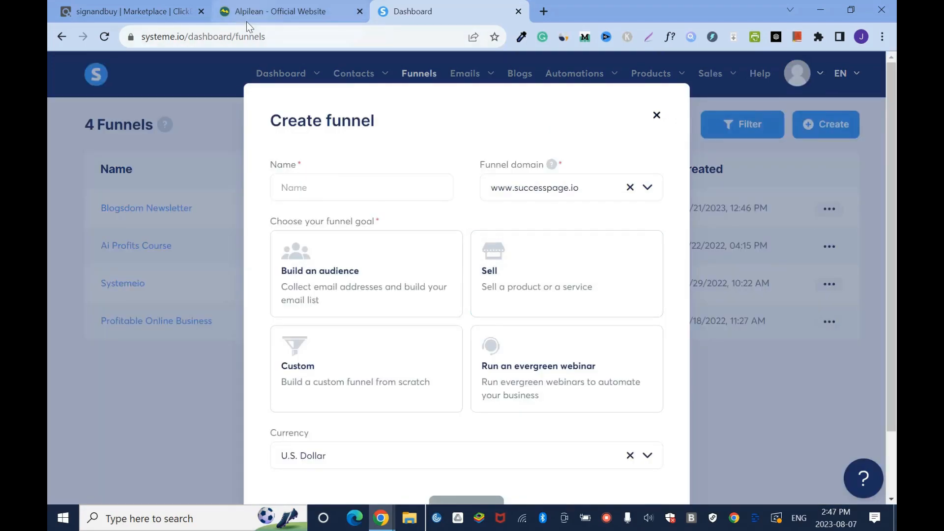
left_click(327, 187)
type("Alpilean")
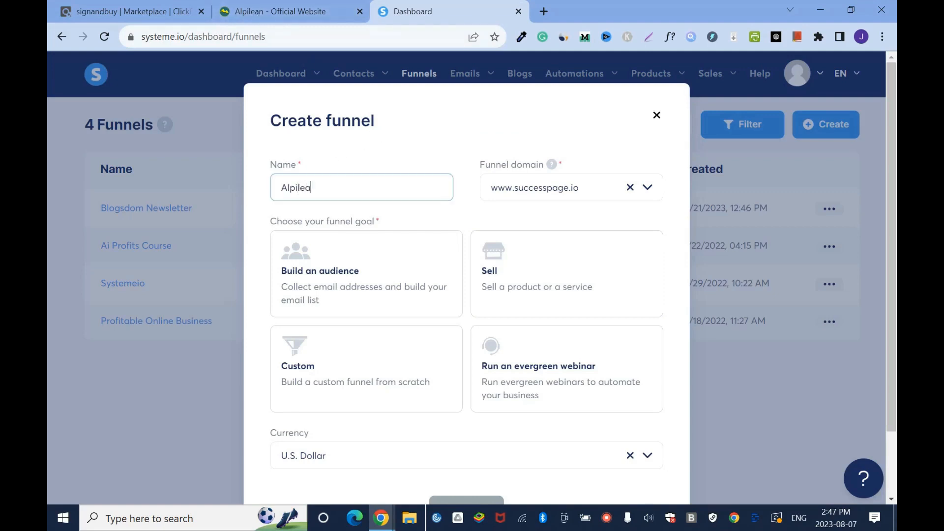
left_click(355, 288)
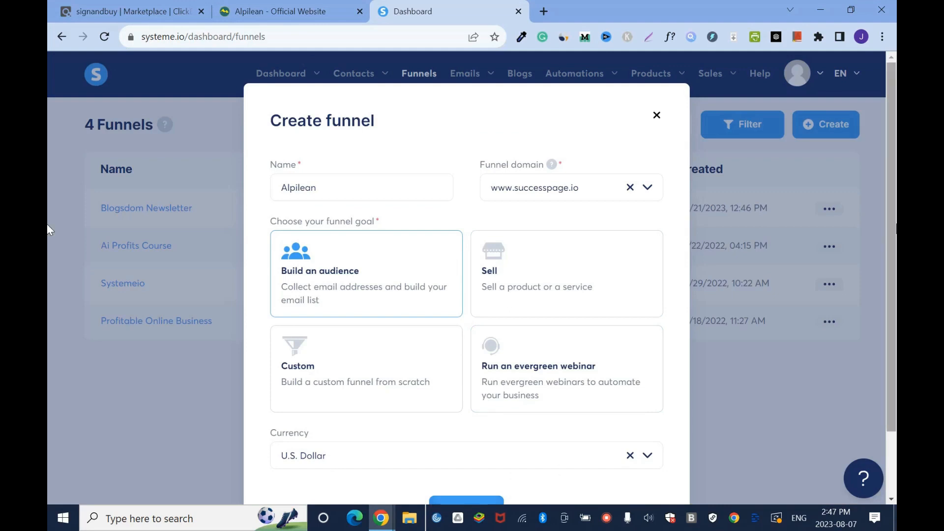
scroll(322, 457, "down", 1)
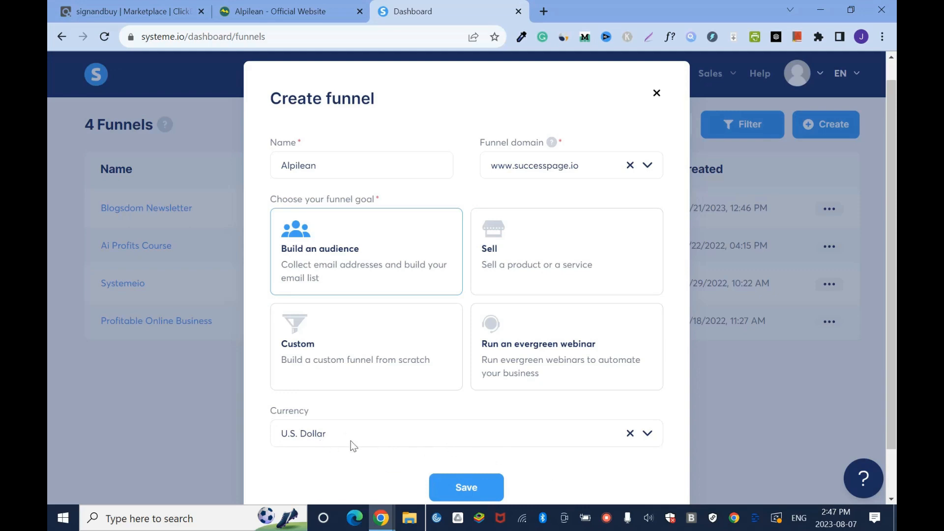
left_click(485, 493)
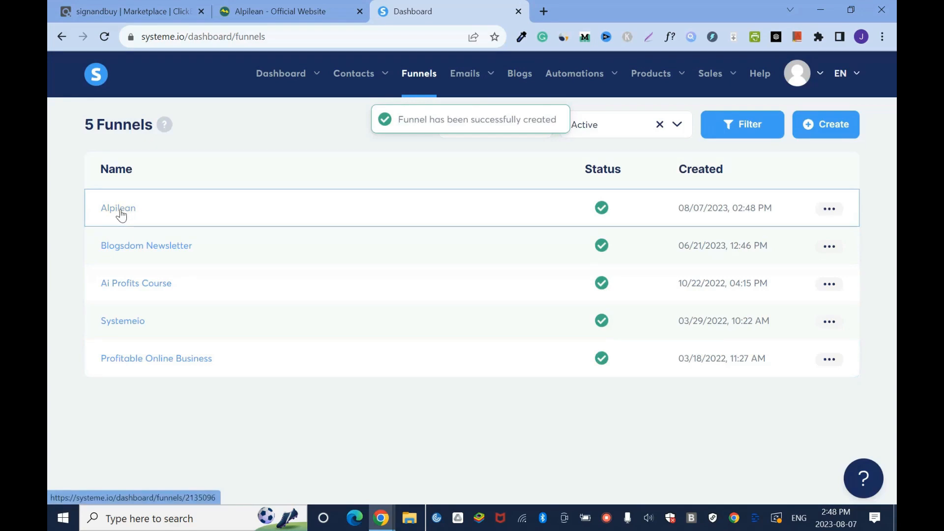
- Open the Alpilean funnel and browse the templates offered for its squeeze page
left_click(121, 215)
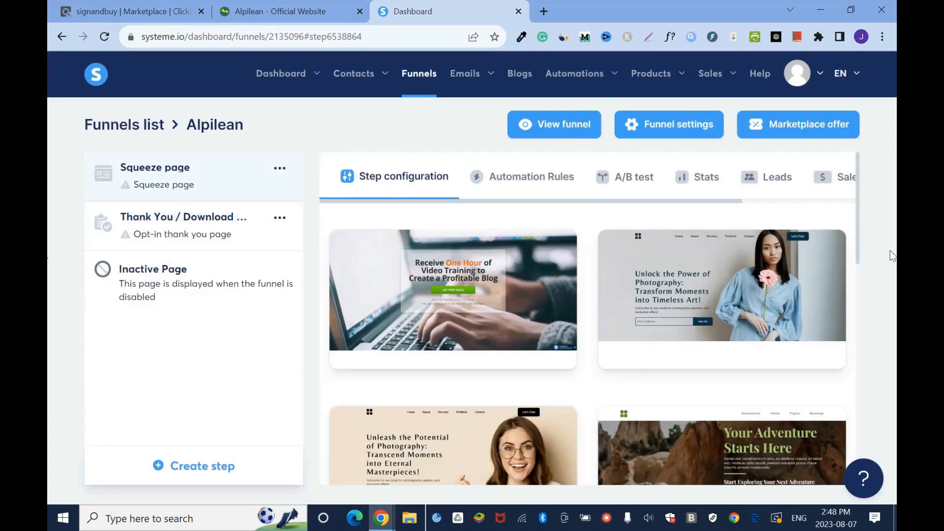
scroll(856, 269, "down", 4)
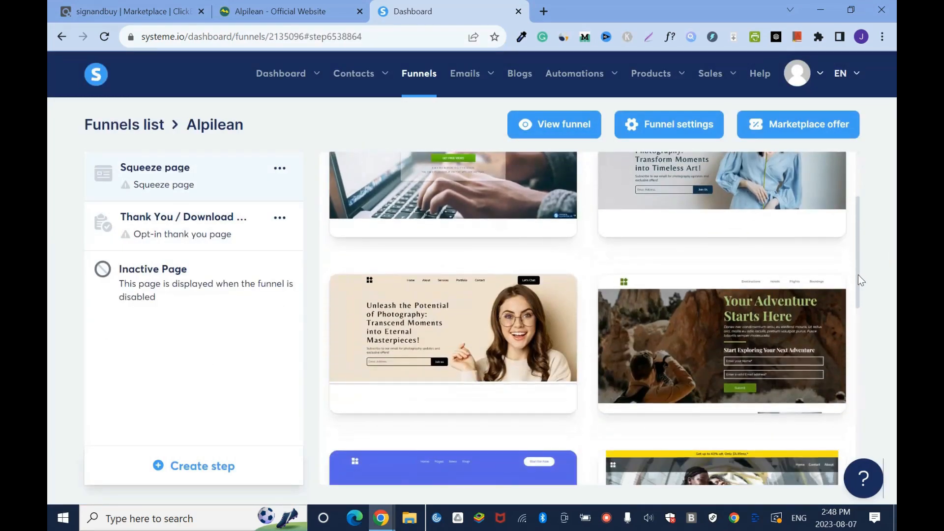
scroll(861, 286, "down", 2)
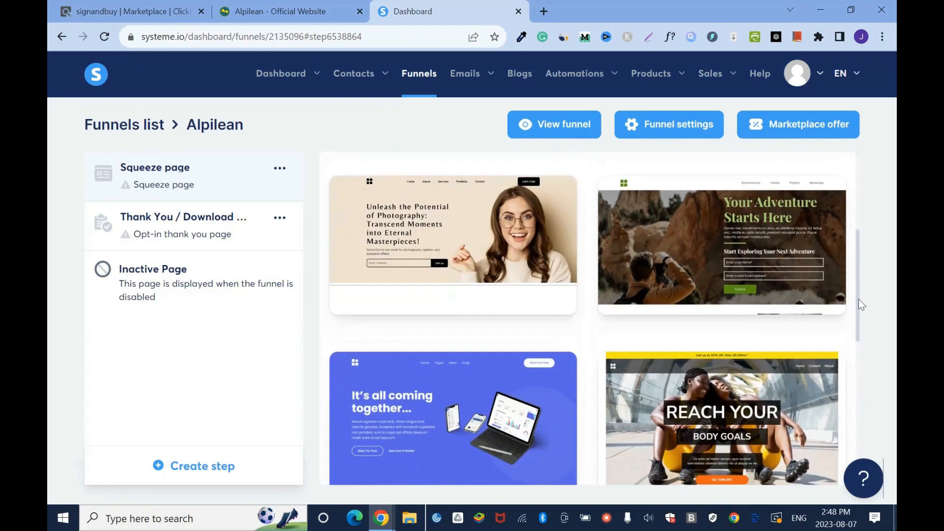
scroll(861, 329, "down", 4)
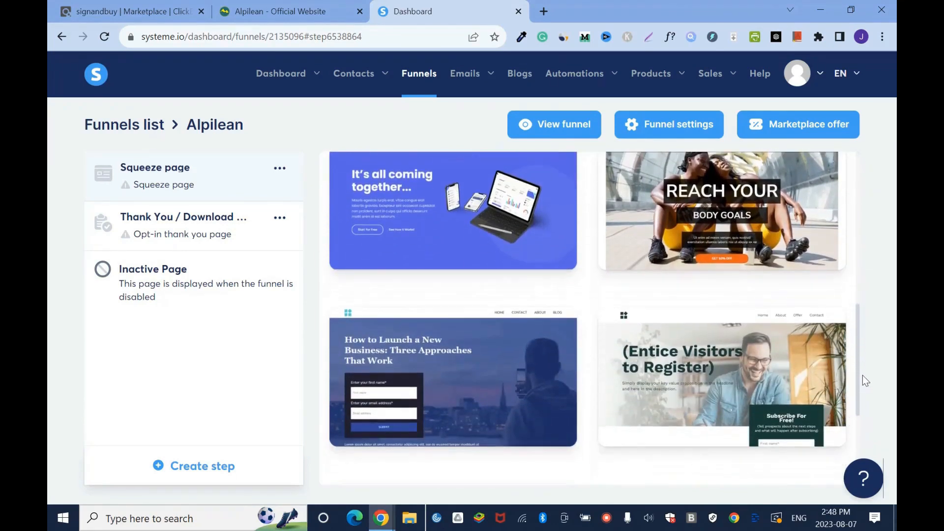
scroll(863, 379, "down", 4)
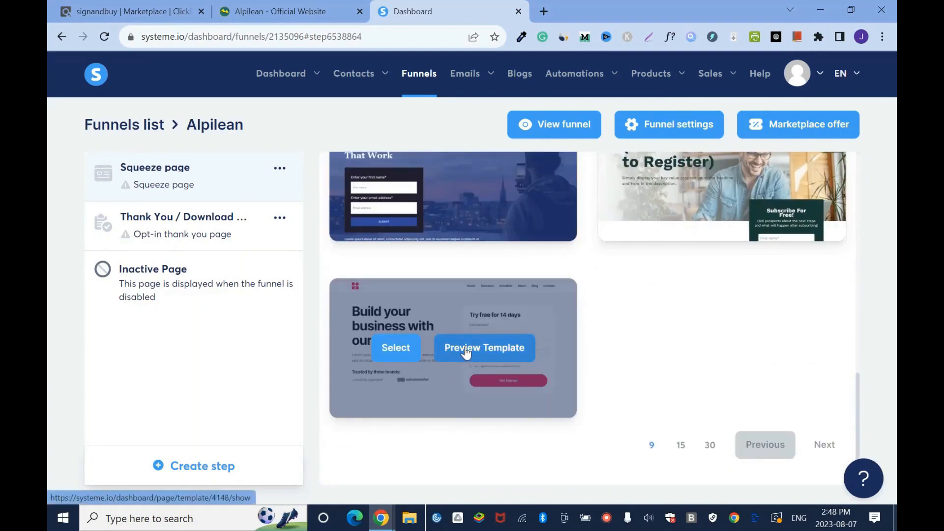
- Preview the "Build your business with our product" squeeze page template, look through it and close the preview
left_click(465, 348)
scroll(47, 444, "down", 15)
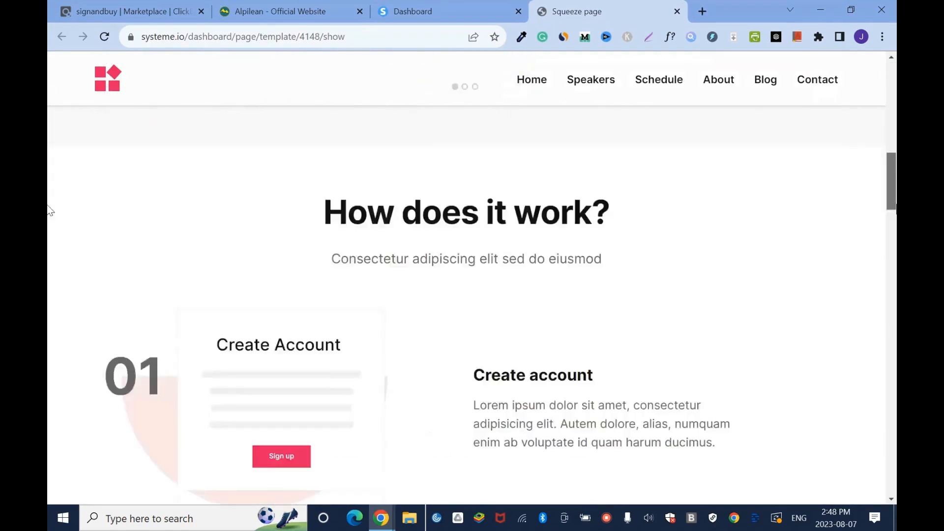
scroll(47, 448, "up", 15)
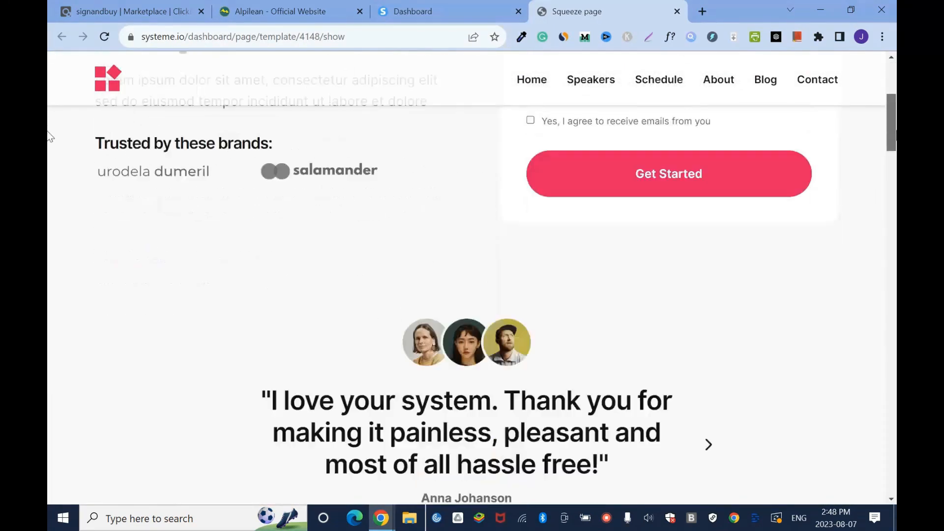
left_click(677, 11)
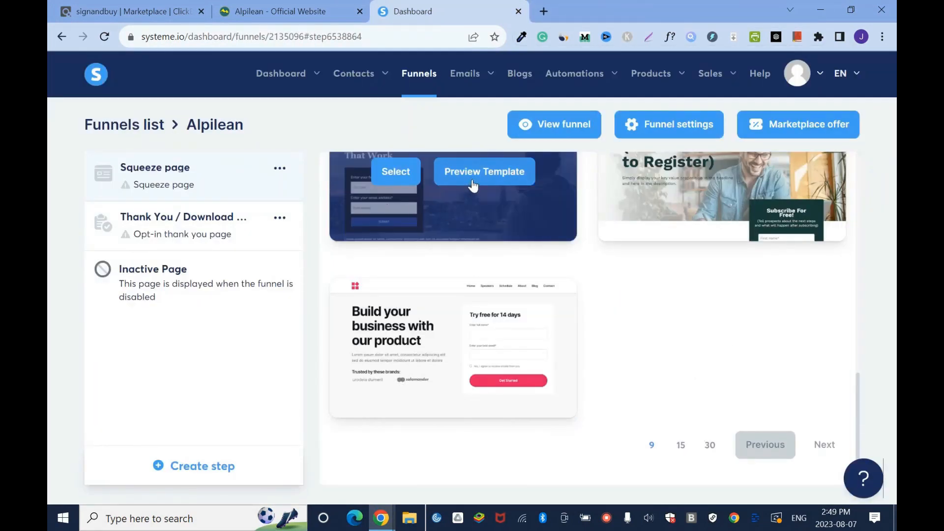
- Preview the "How to Launch a New Business: Three Approaches That Work" squeeze page template and look through its sections
left_click(471, 179)
scroll(47, 123, "down", 15)
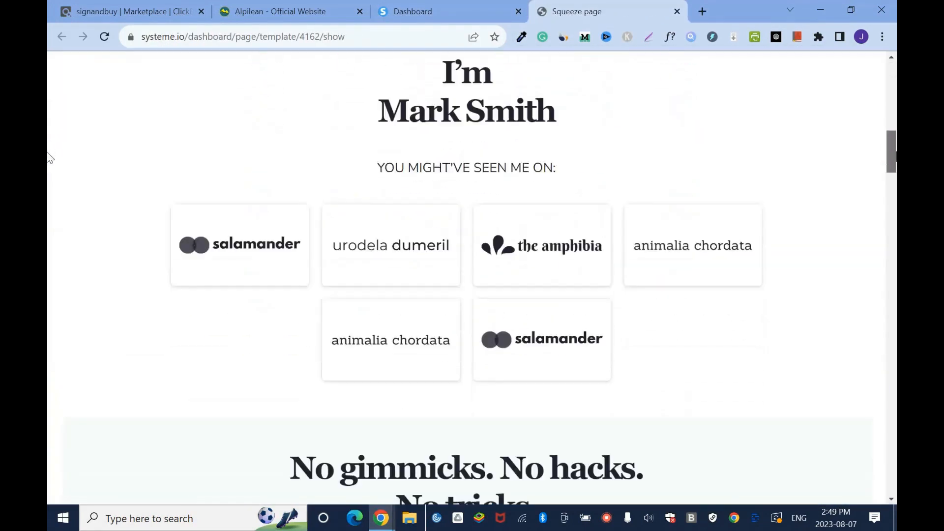
scroll(47, 246, "up", 15)
scroll(47, 100, "up", 3)
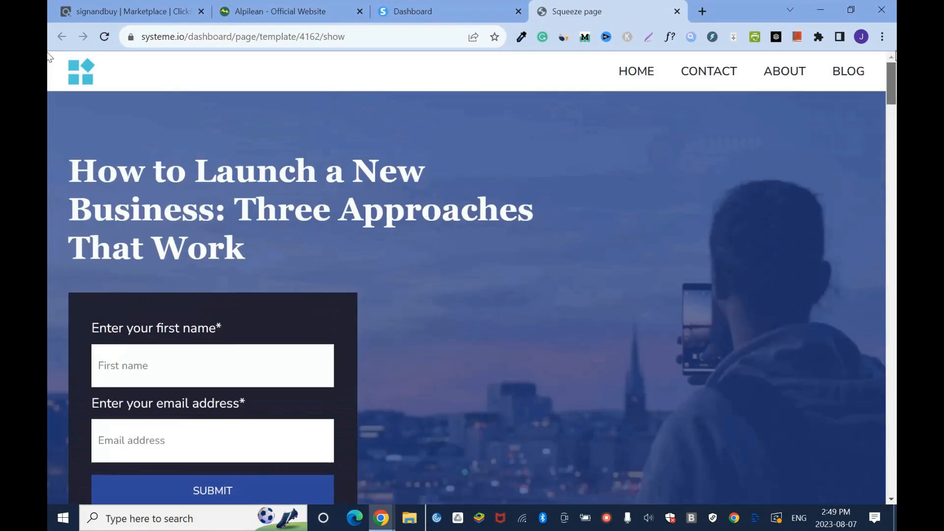
- Look through the Alpilean official website for comparison, and close the squeeze page template preview
left_click(267, 8)
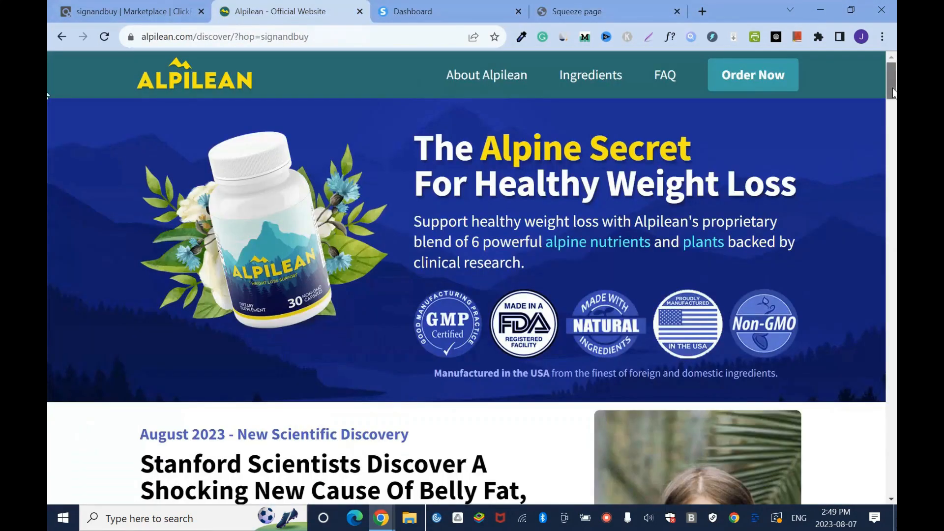
scroll(547, 305, "down", 20)
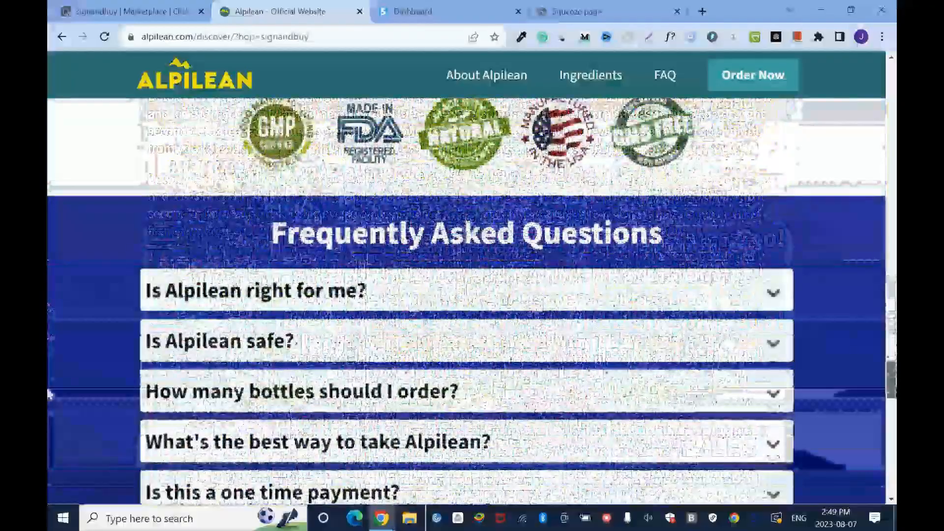
scroll(547, 305, "up", 20)
left_click(577, 11)
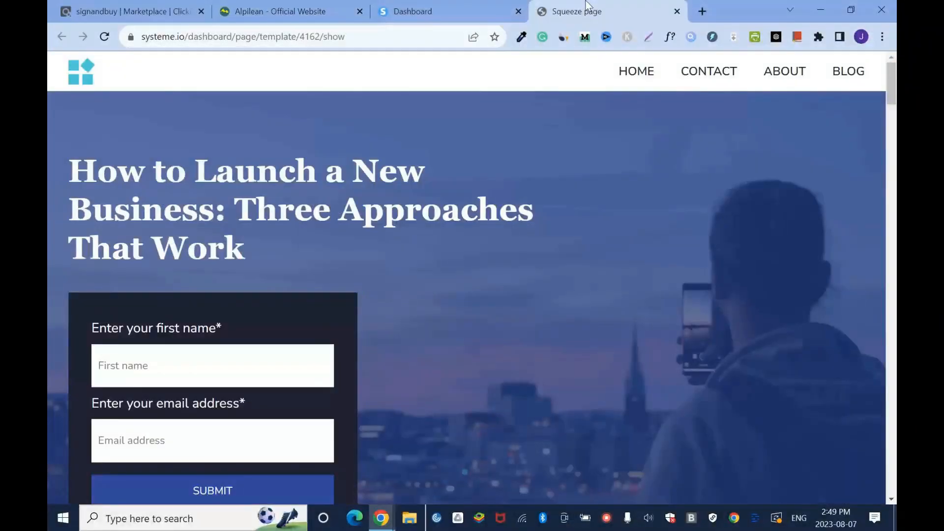
left_click(678, 11)
- Preview the "Receive One Hour of Video Training to Create a Profitable Blog" template and select it for the squeeze page
left_click_drag(858, 439, 874, 173)
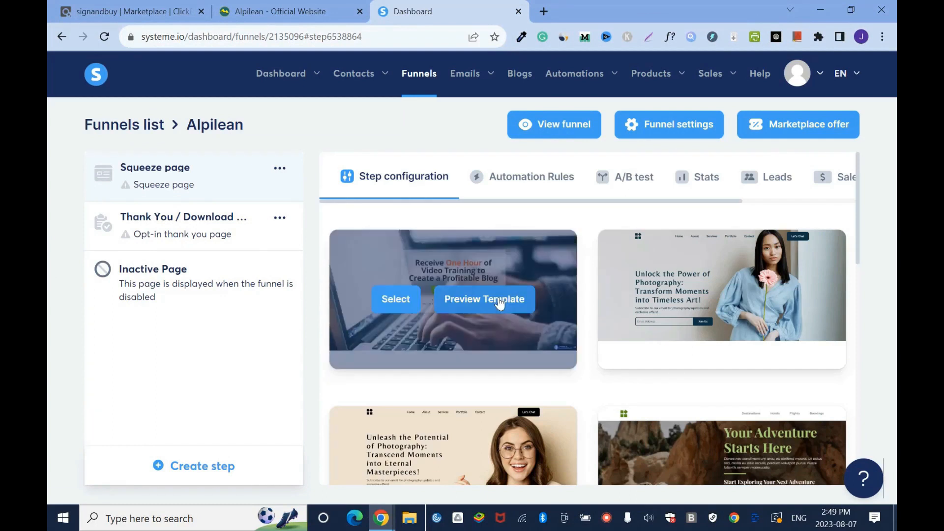
left_click(499, 297)
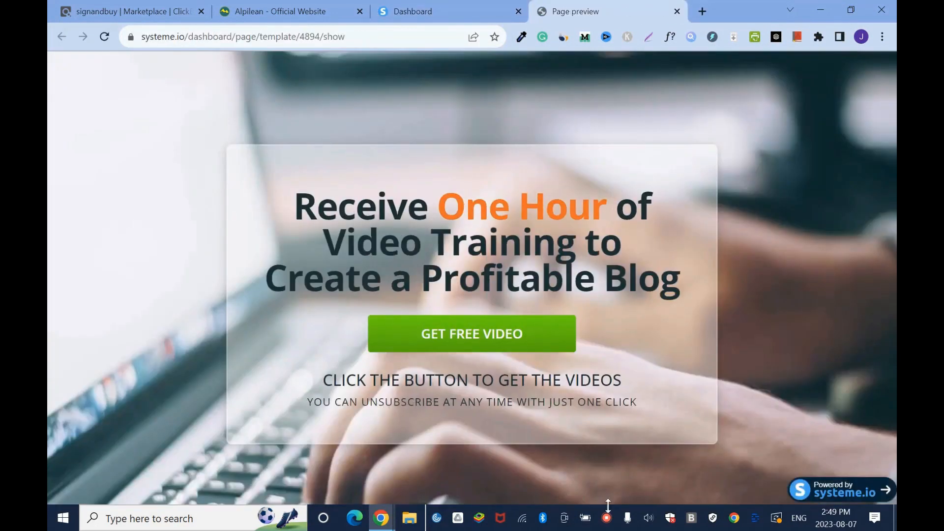
left_click(677, 11)
left_click(387, 303)
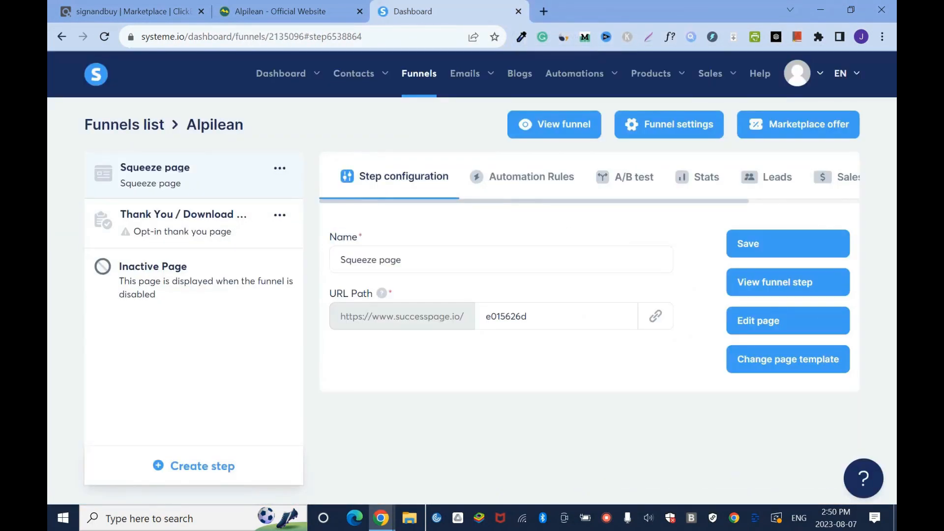
- Rename the squeeze page step as Alpilean - LP, set its URL path to weight-loss and save it
left_click_drag(408, 260, 325, 264)
type("Alpilean - LP")
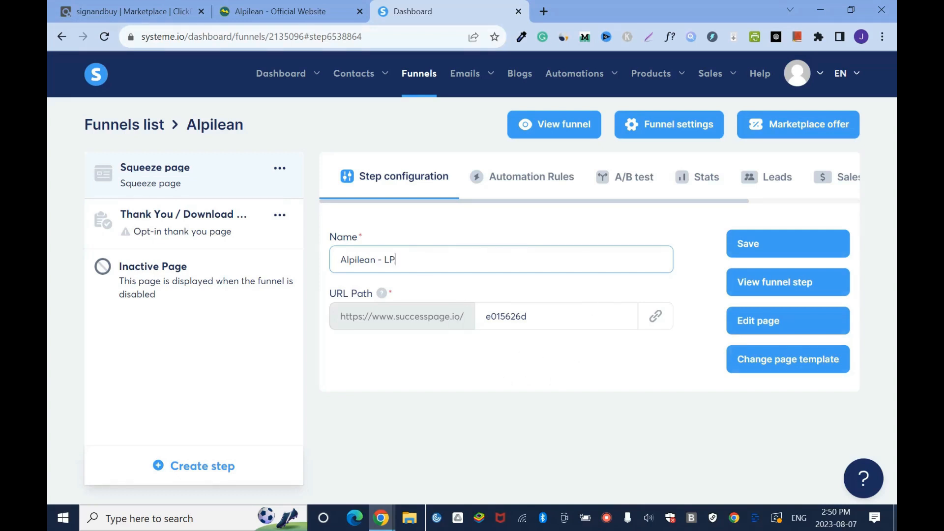
key("Tab")
type("alpi")
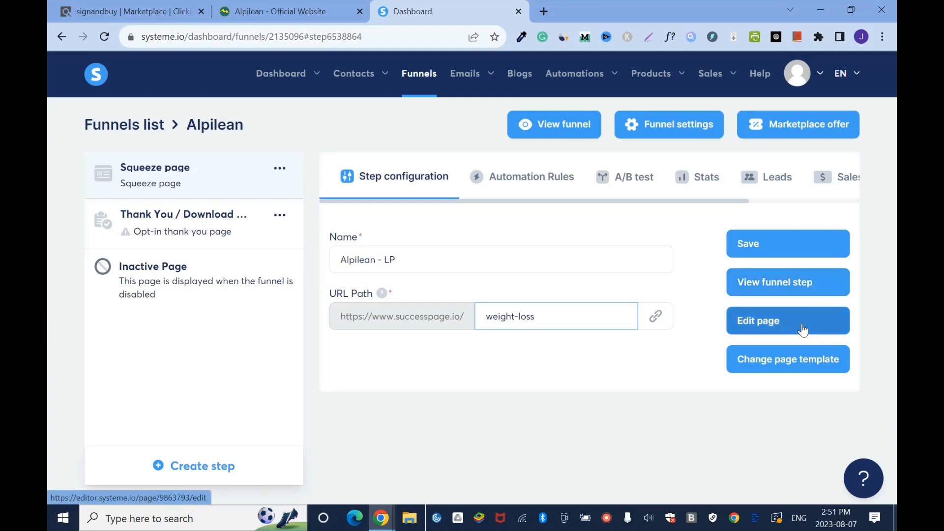
left_click(787, 245)
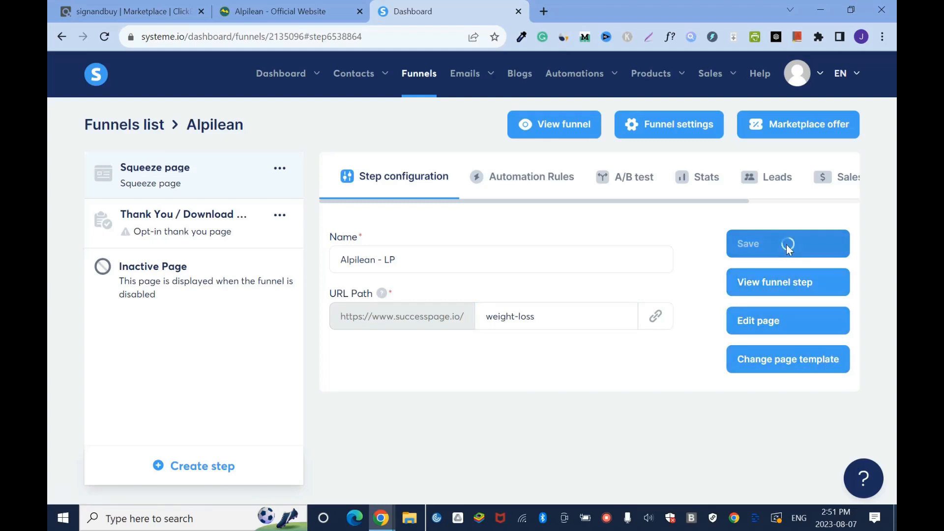
- Open the landing page for editing, turn off its affiliate badge in the page settings and save the changes
left_click(786, 329)
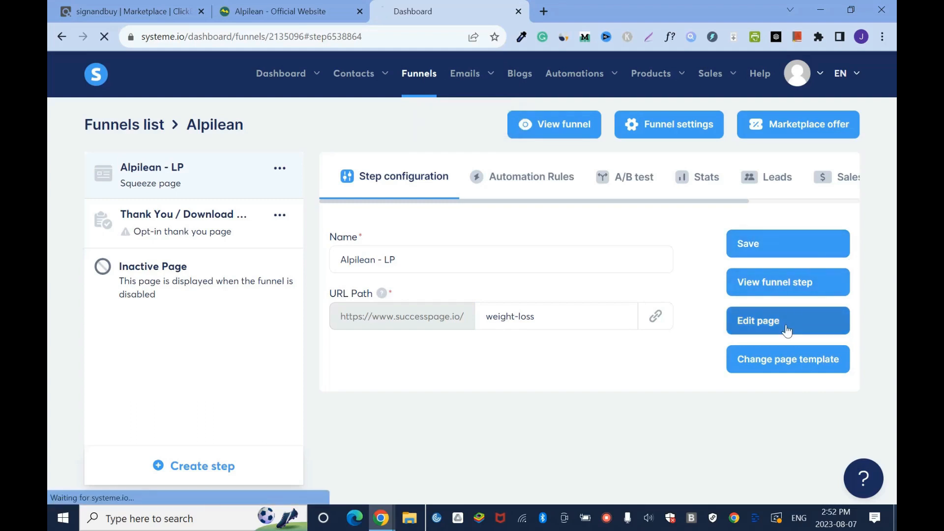
left_click_drag(895, 121, 896, 344)
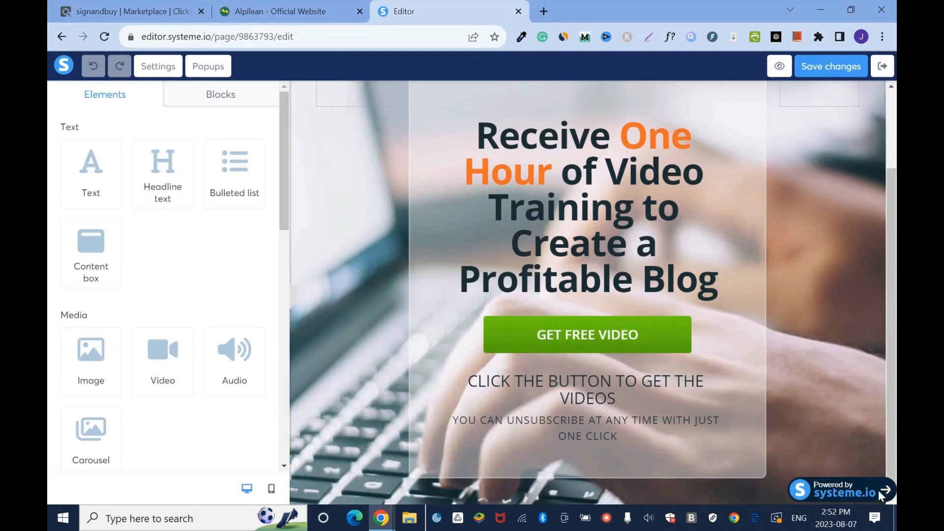
left_click_drag(286, 157, 274, 196)
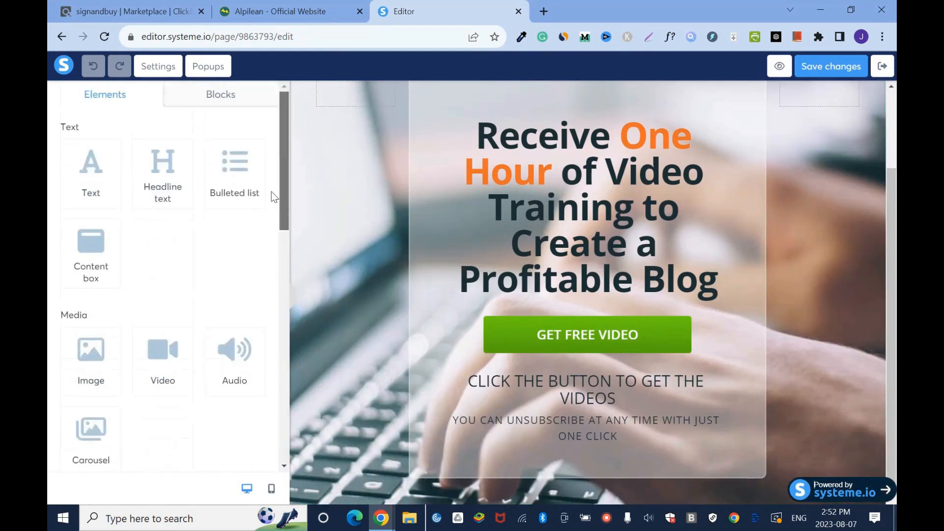
left_click(149, 66)
scroll(147, 344, "down", 15)
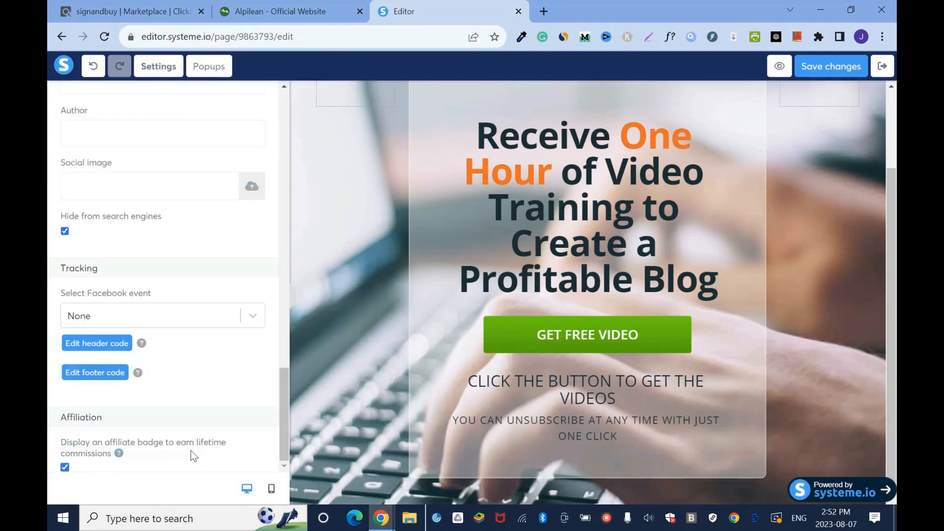
left_click(65, 467)
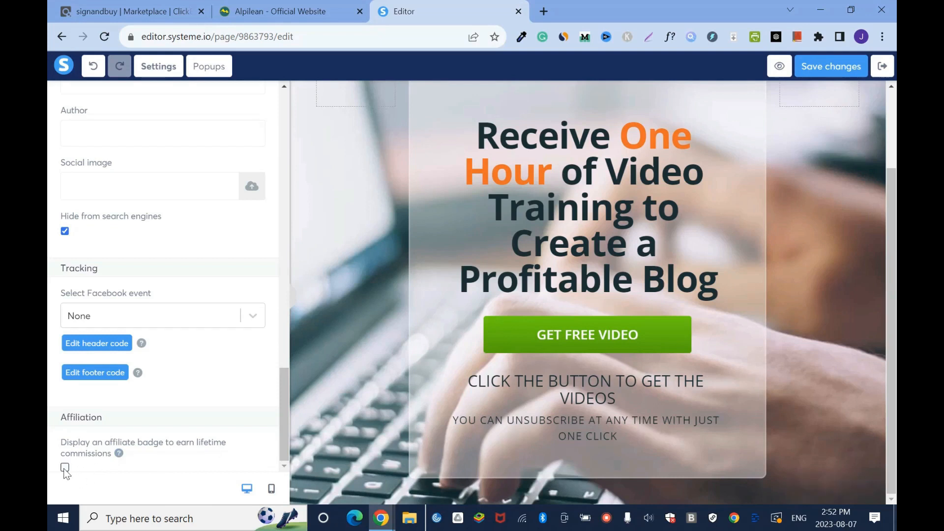
left_click(839, 72)
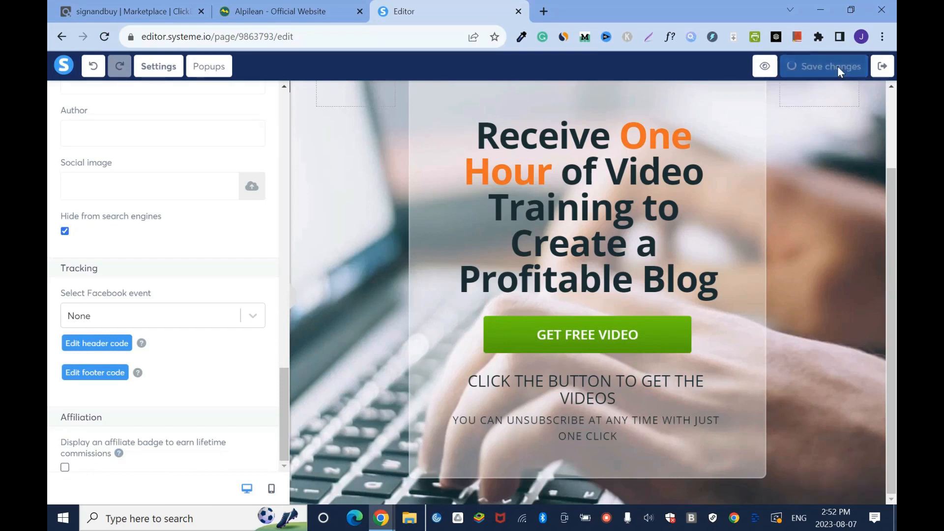
left_click(328, 174)
scroll(844, 168, "up", 3)
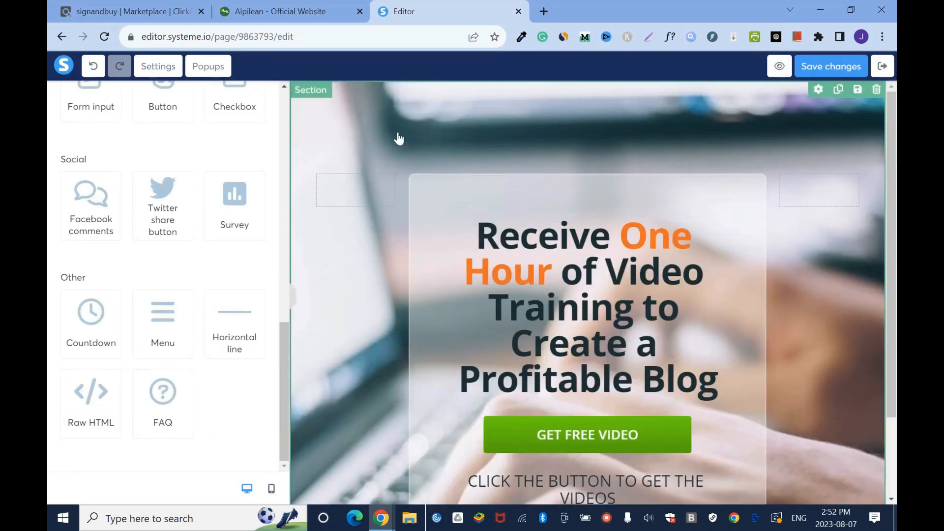
scroll(885, 170, "down", 3)
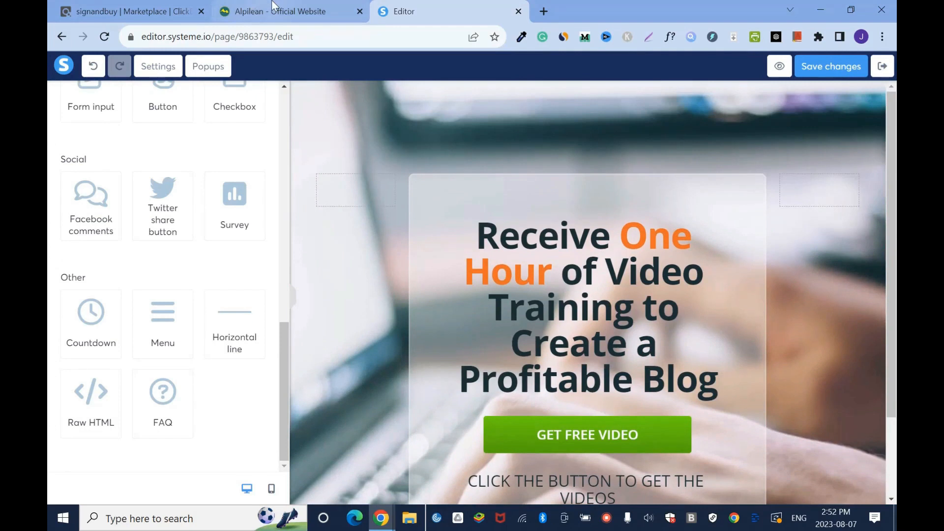
- Switch to the Alpilean website and capture the product bottle image from its header with Snipping Tool
left_click(276, 11)
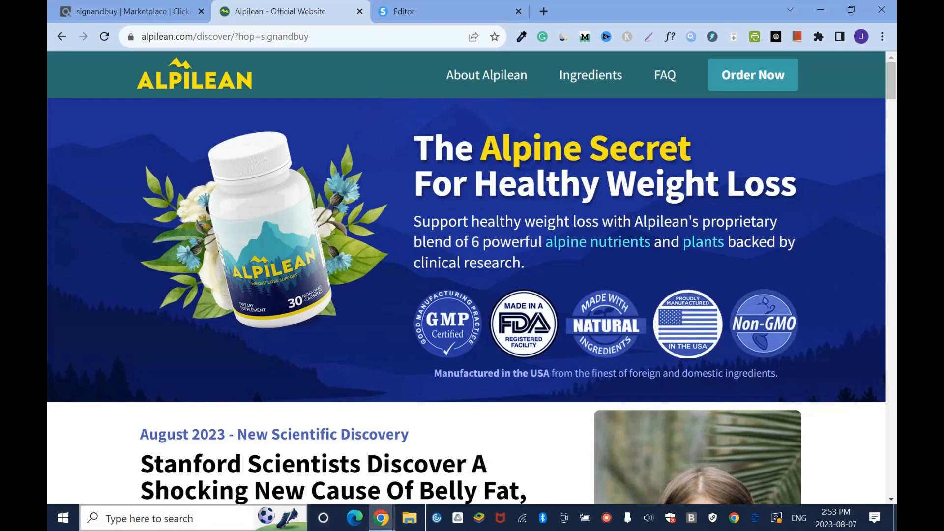
left_click(147, 518)
type("snip")
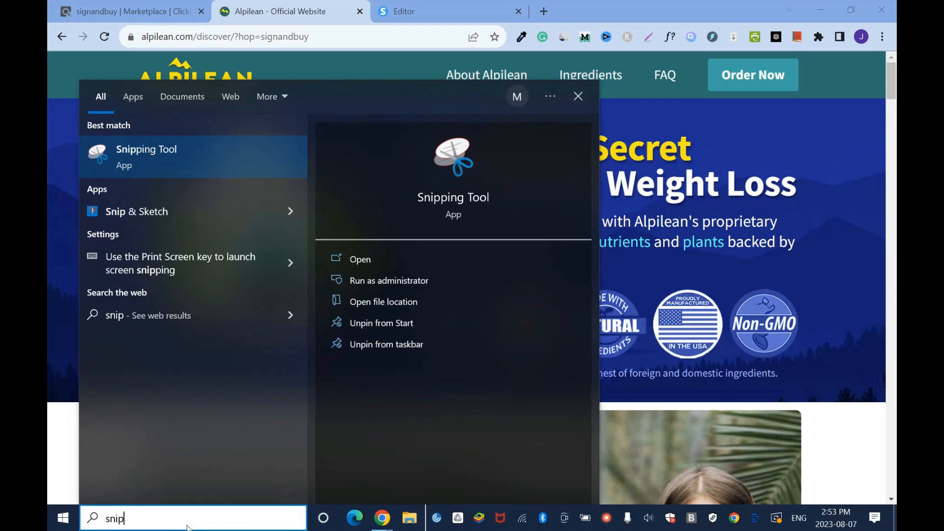
left_click(188, 158)
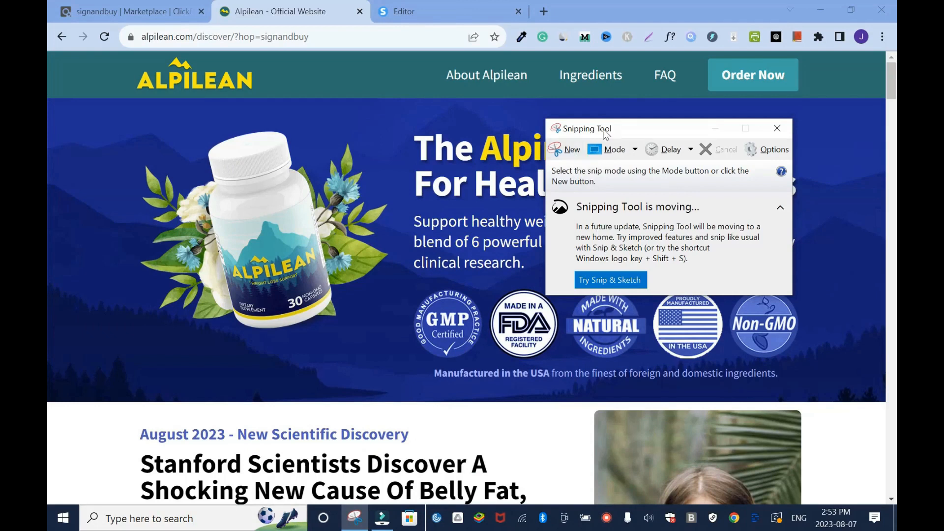
left_click(573, 152)
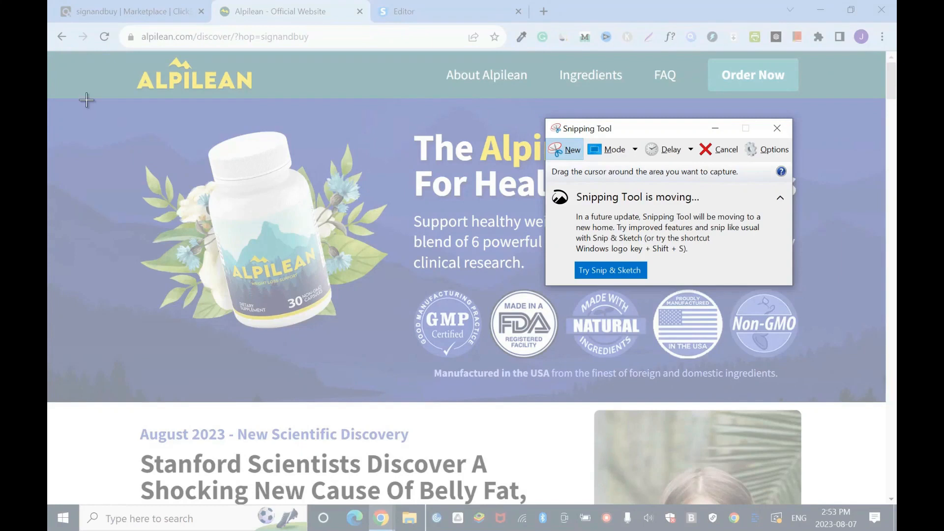
left_click_drag(107, 99, 409, 361)
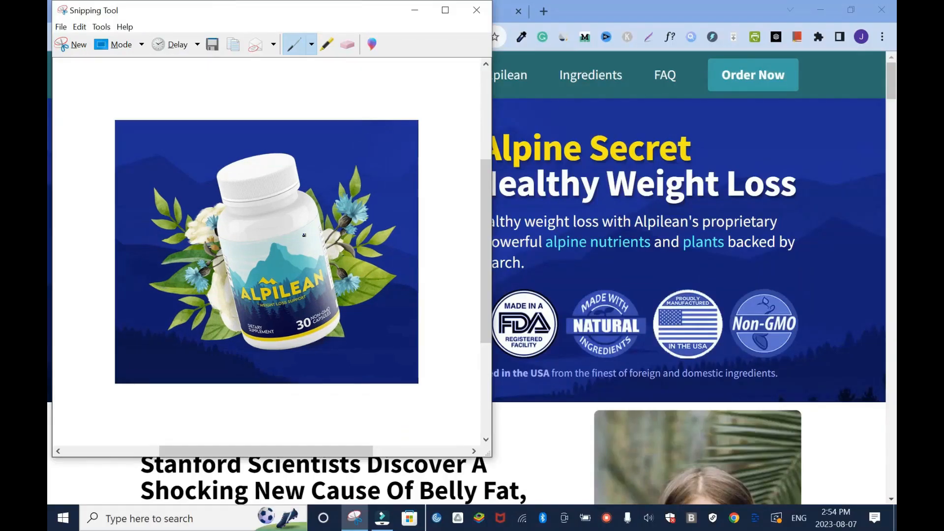
- Save the bottle capture as a PNG named Alpilean SS in Downloads and close Snipping Tool
left_click(61, 27)
left_click(113, 64)
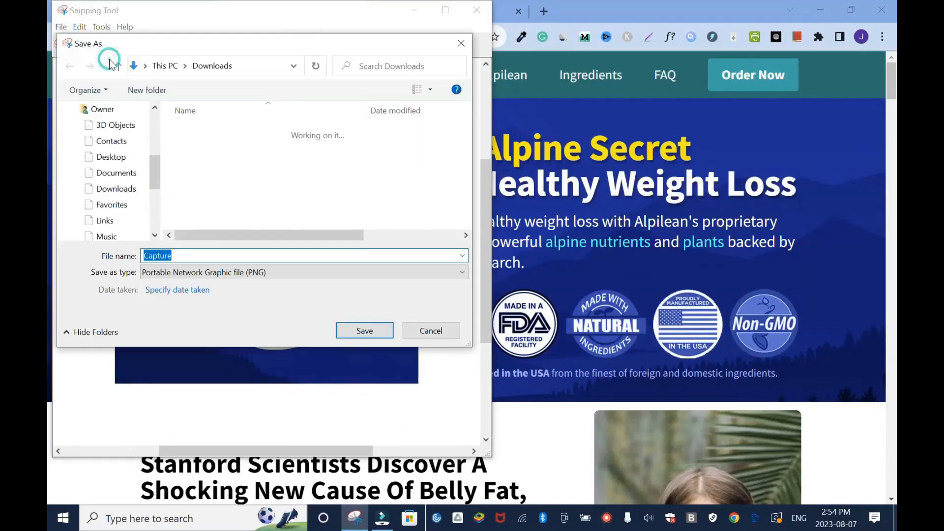
type("Alpilean SS")
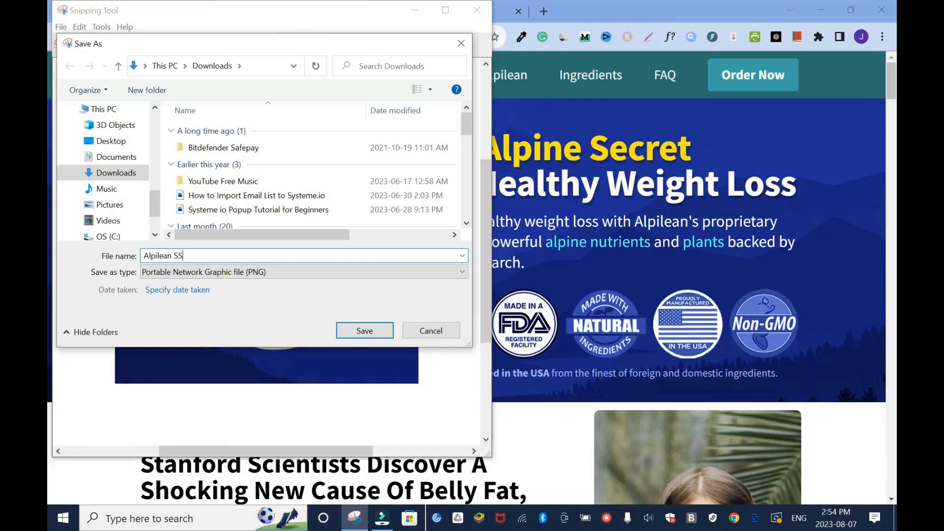
left_click(374, 331)
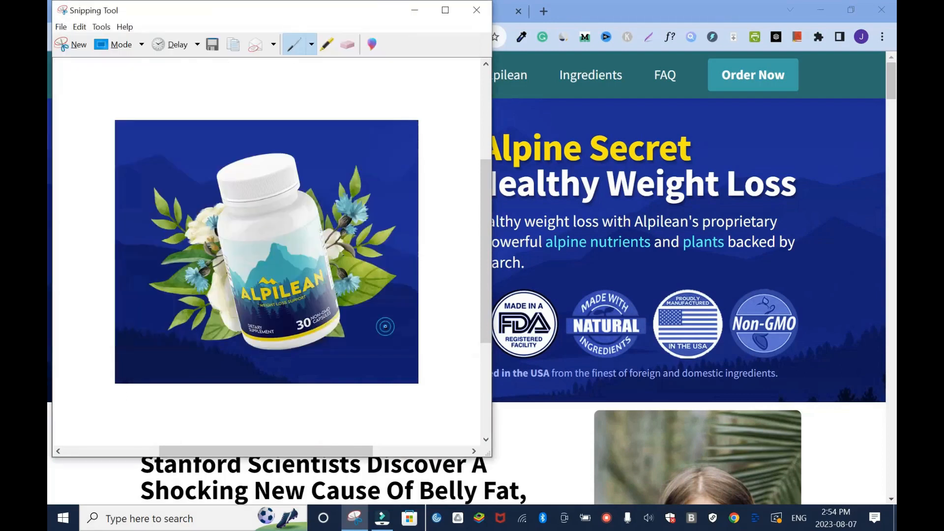
left_click(477, 9)
- Return to the page editor and upload Alpilean SS from Downloads as the main section's background image
left_click(410, 9)
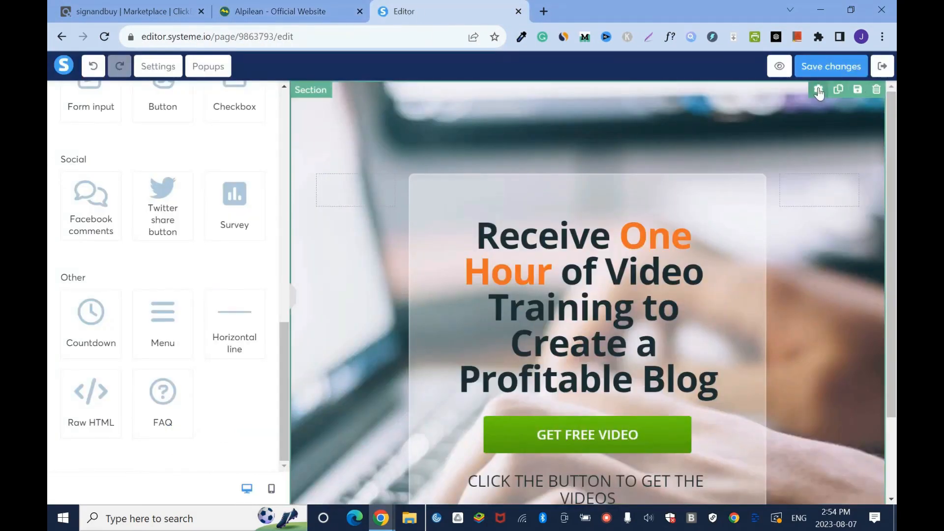
left_click(816, 92)
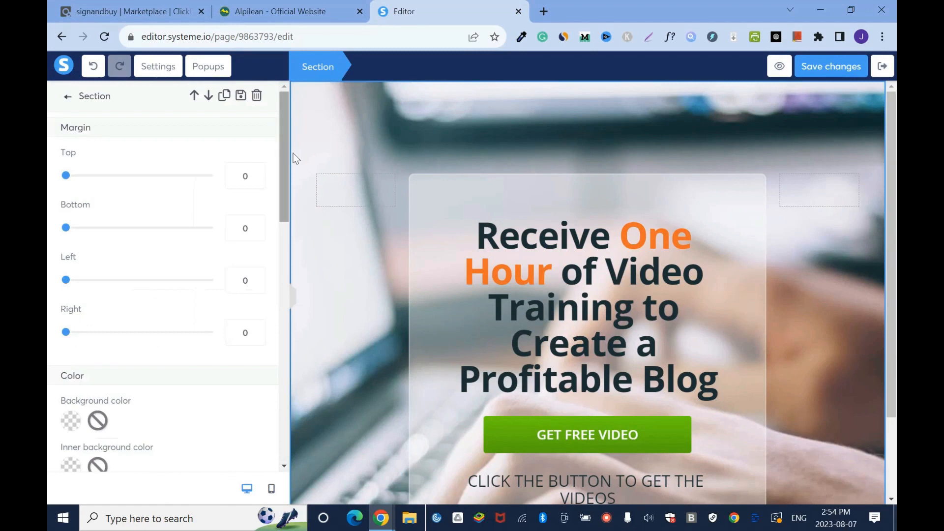
scroll(282, 214, "down", 5)
scroll(283, 246, "up", 2)
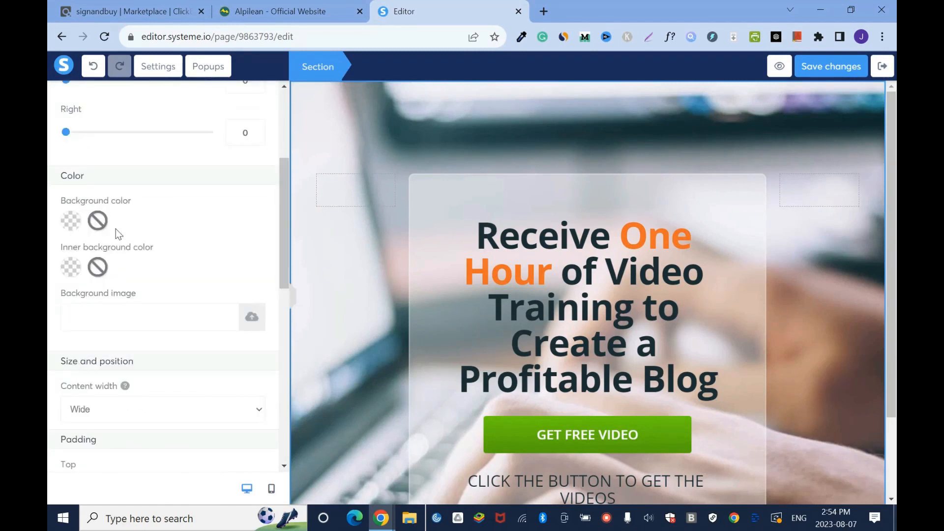
left_click_drag(284, 184, 283, 184)
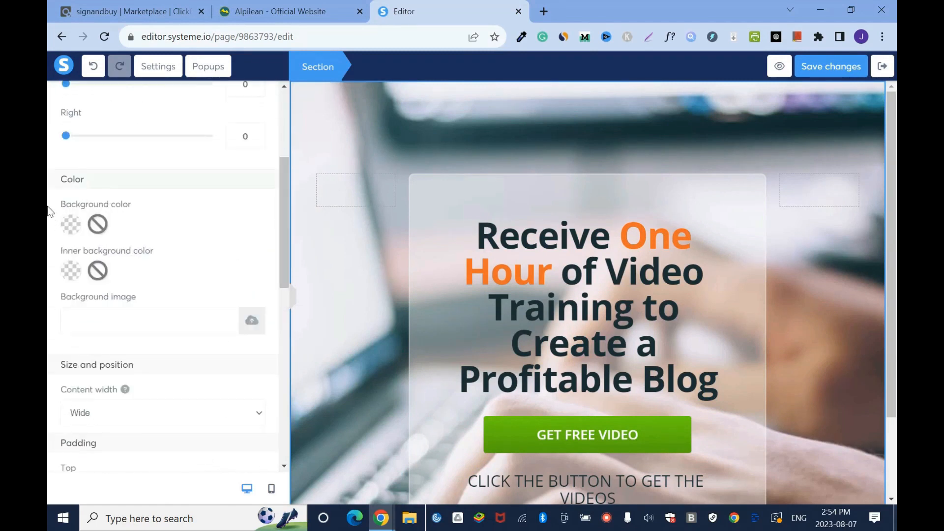
scroll(280, 170, "down", 1)
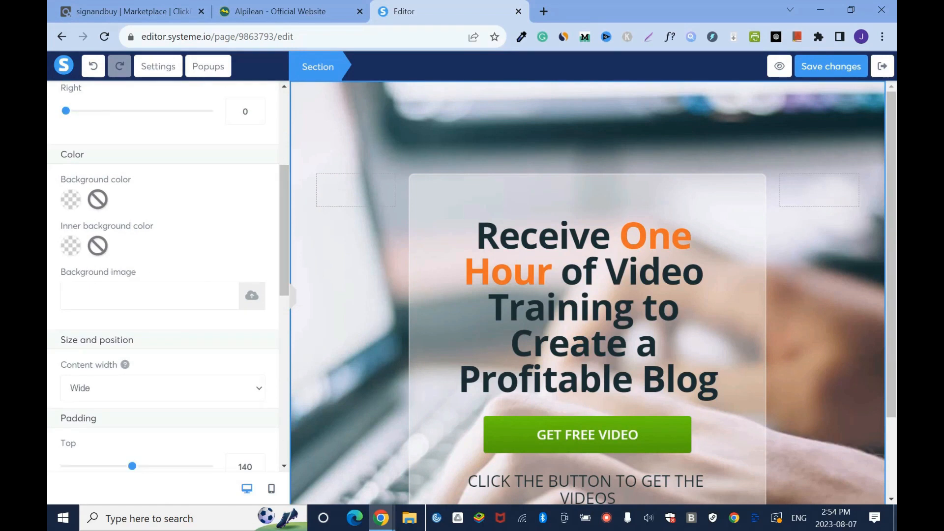
left_click(251, 300)
left_click(475, 319)
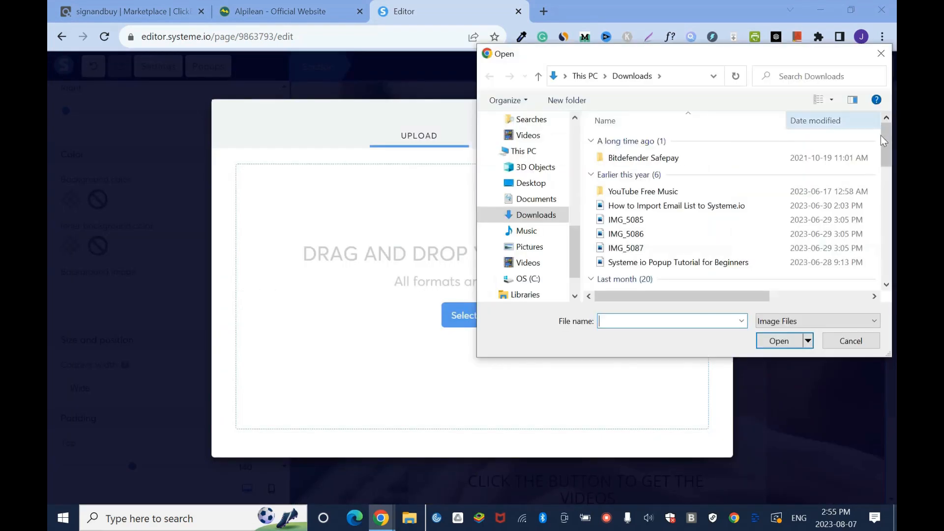
left_click_drag(886, 153, 886, 268)
left_click(703, 283)
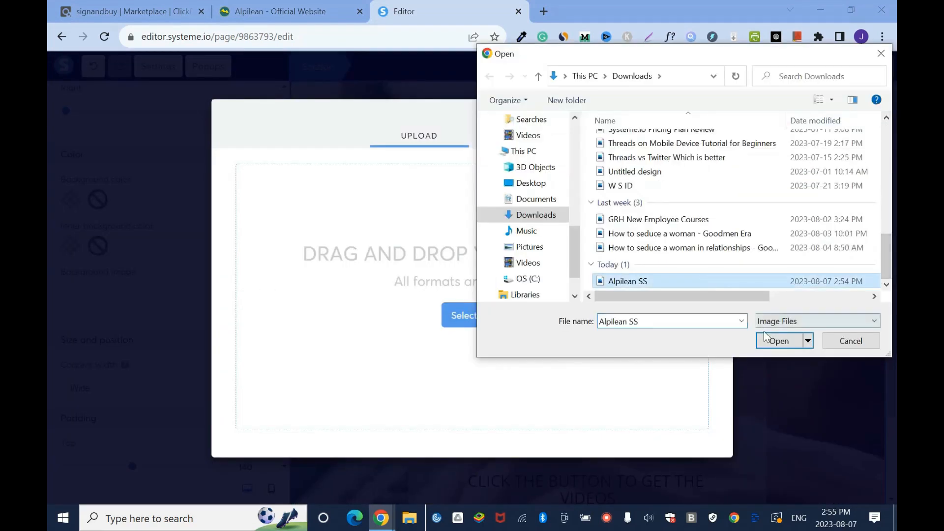
left_click(778, 340)
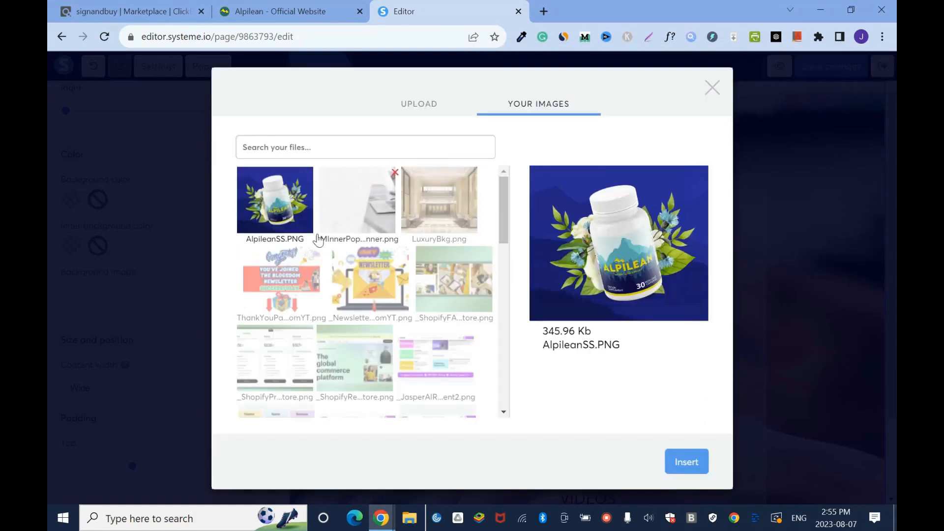
left_click(688, 463)
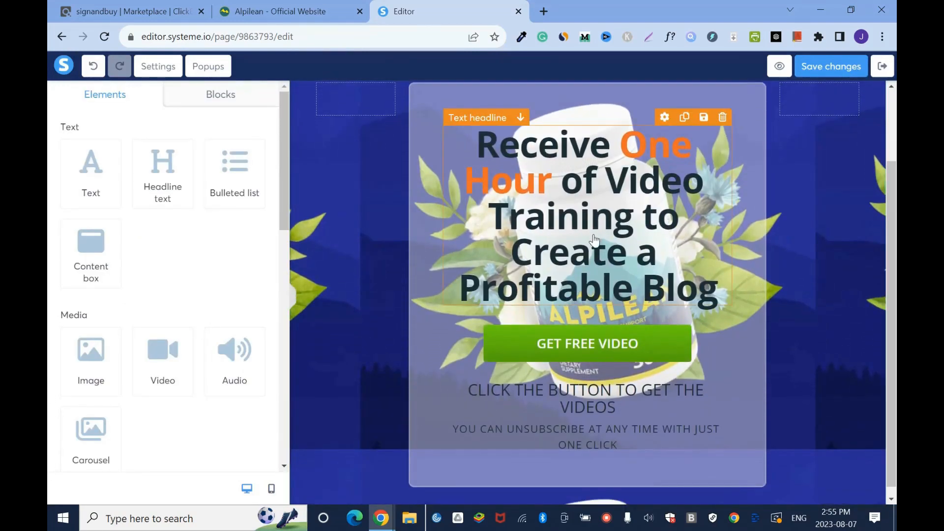
- Move the GET FREE VIDEO button out of the content box to just below it
left_click_drag(615, 349, 614, 463)
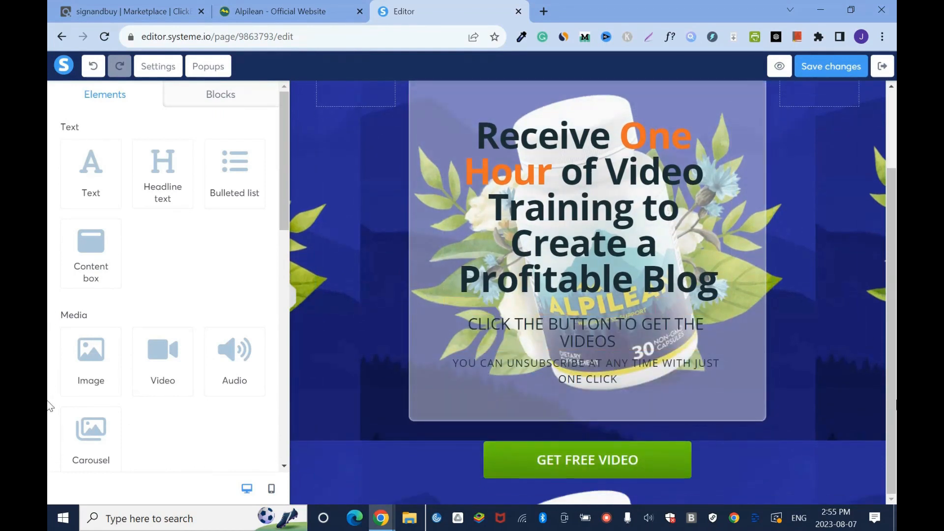
- Delete the "Click the button to get the videos" and unsubscribe text lines below the headline
left_click(723, 308)
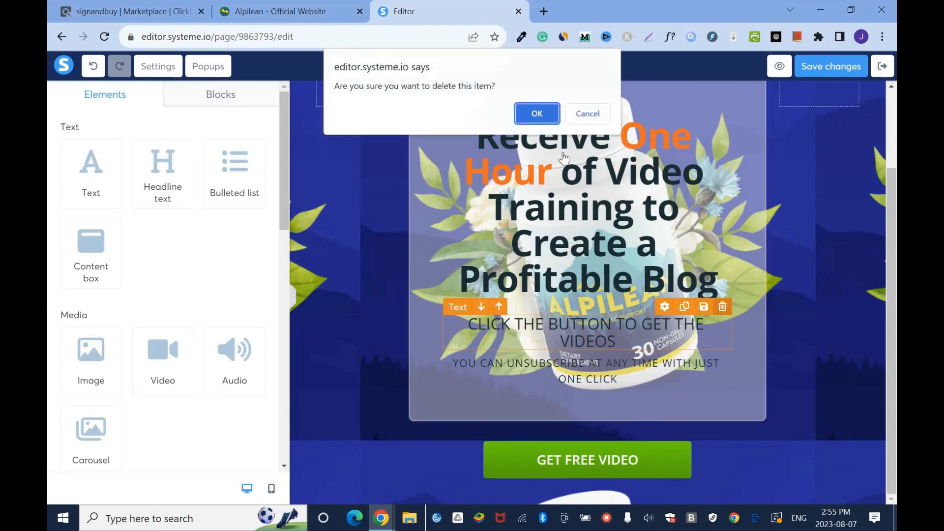
key("Return")
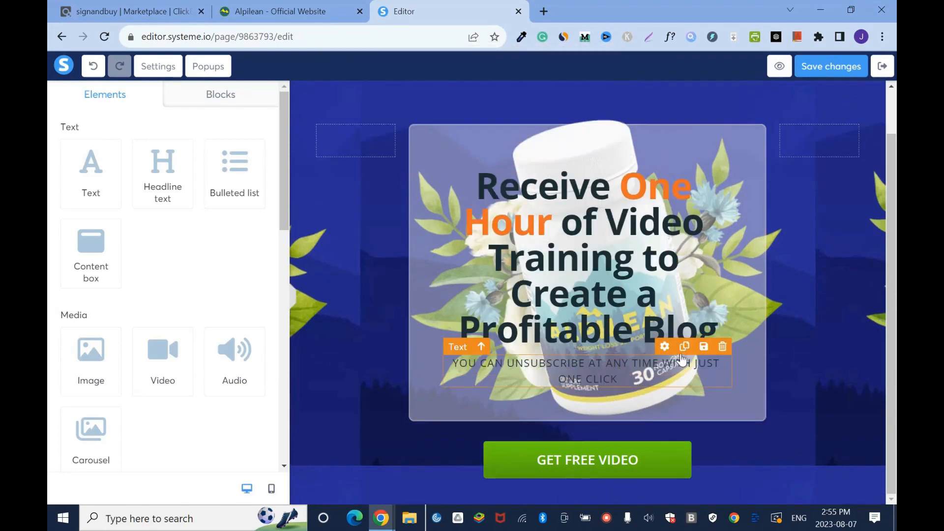
left_click(721, 351)
left_click(537, 114)
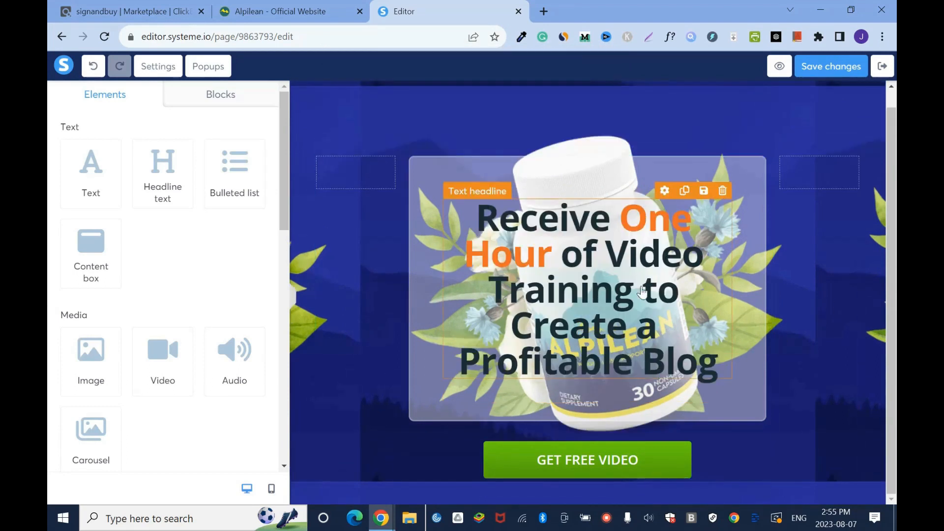
- Consult the Alpilean website's header copy and rewrite the page headline as "Lose Weight with 6 Powerful Nutrients & Plants Backed by Clinical Research"
left_click(251, 5)
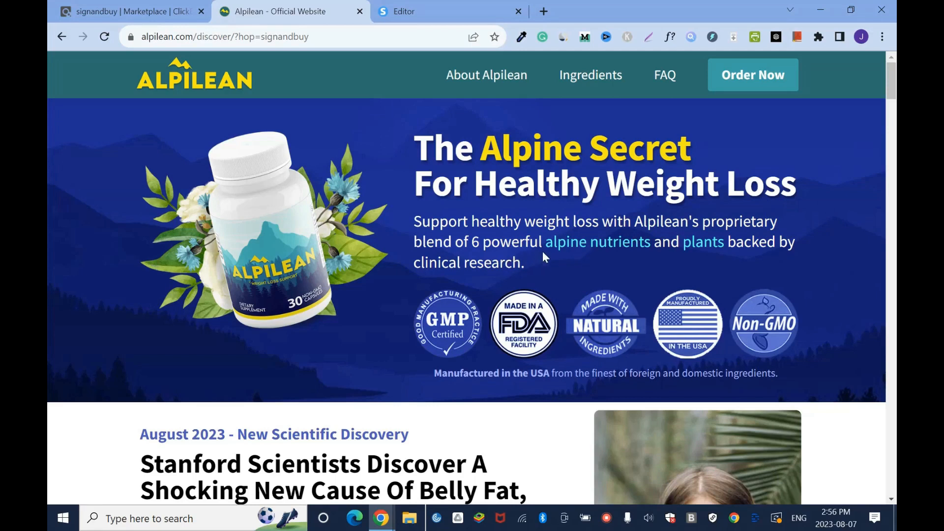
left_click(432, 7)
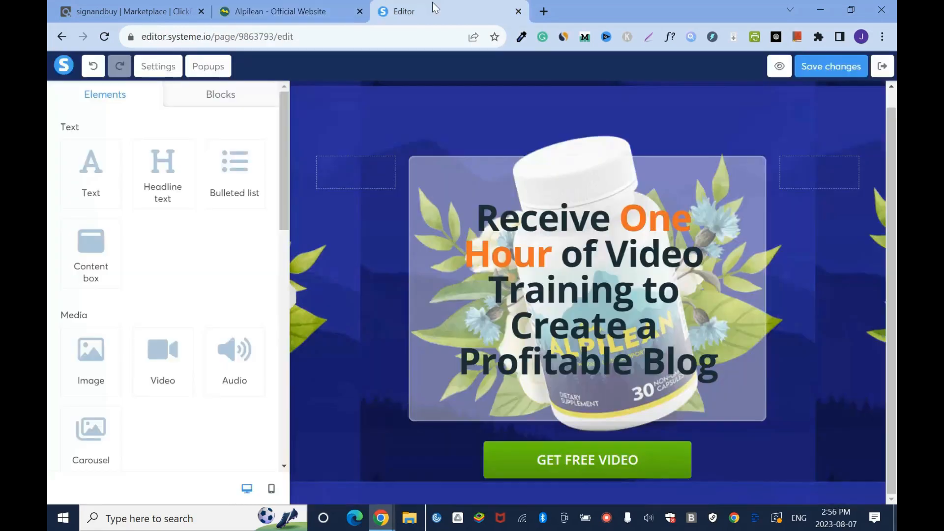
left_click_drag(632, 293, 514, 265)
key("ctrl+a")
type("Lose Weigh w")
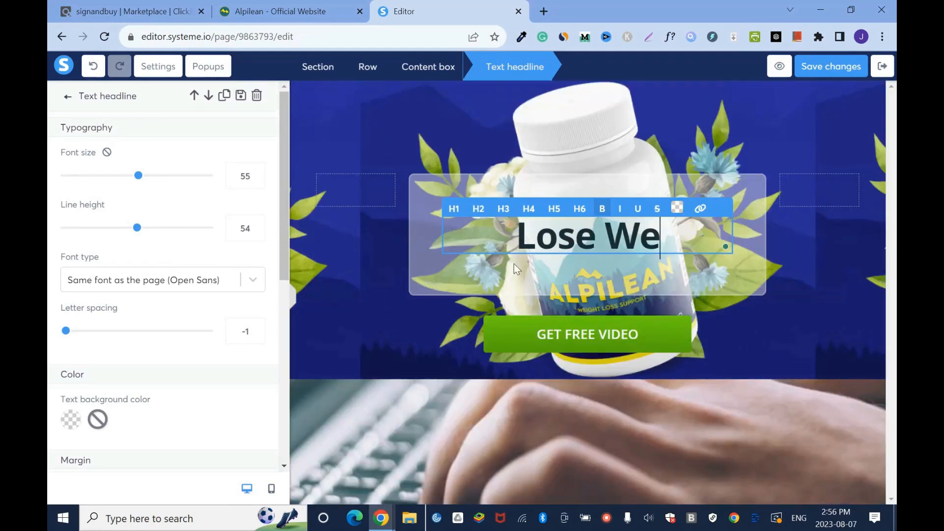
key("BackSpace")
key("BackSpace")
key("BackSpace")
key("BackSpace")
key("BackSpace")
key("BackSpace")
key("BackSpace")
type("weight")
left_click(272, 7)
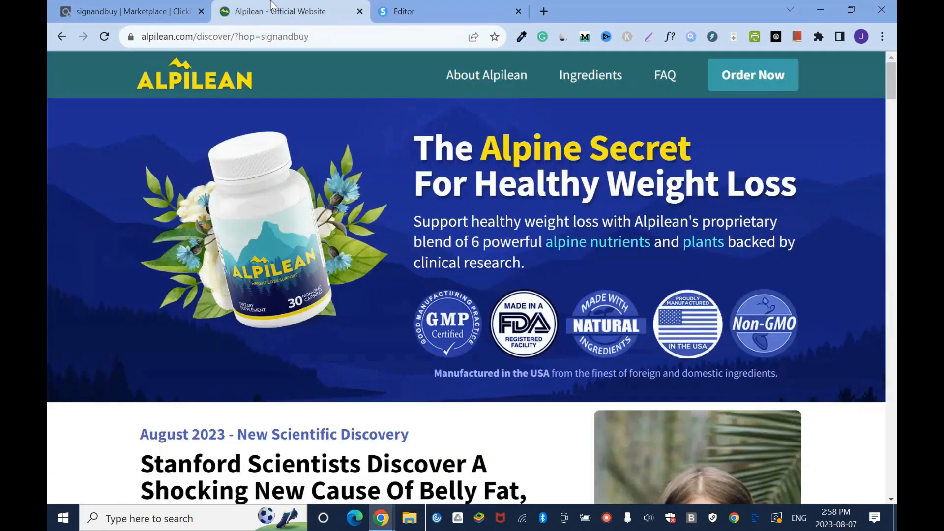
left_click(426, 11)
- Color the whole headline red and format it as an H2 heading
left_click_drag(478, 236, 673, 418)
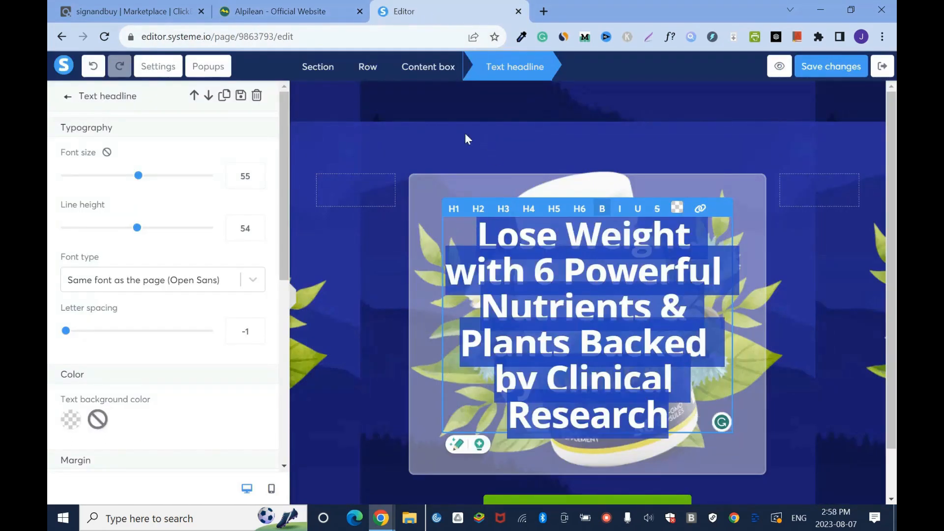
left_click(677, 208)
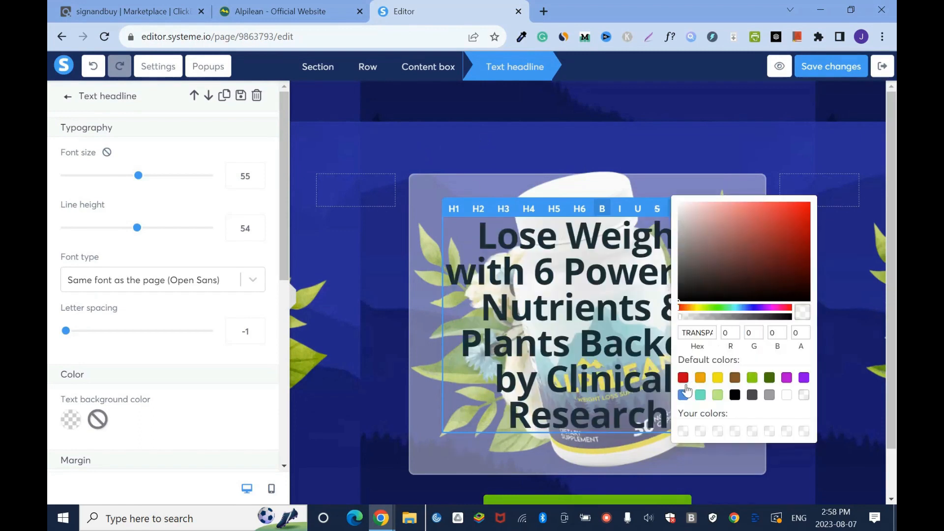
left_click(683, 378)
left_click(648, 144)
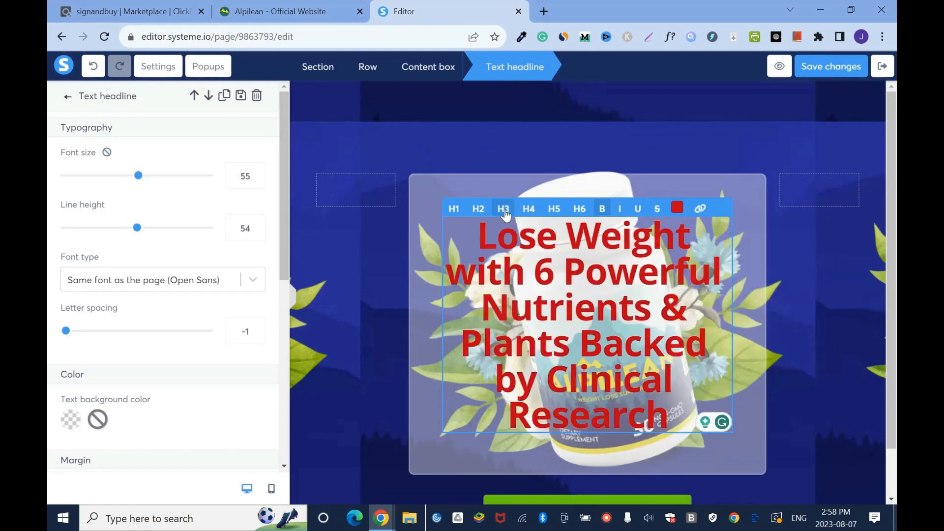
left_click(480, 211)
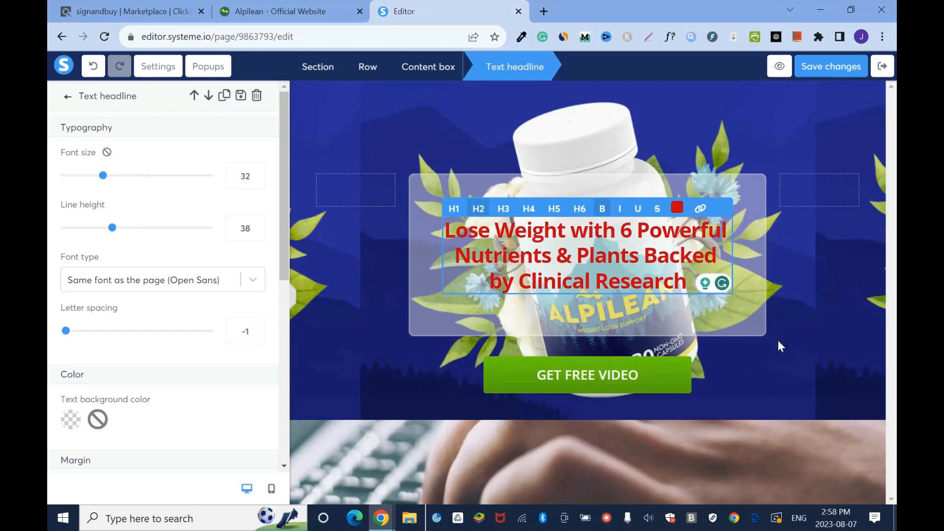
left_click(696, 141)
- Try the H3 format on the headline and return it to H2
left_click_drag(611, 234, 612, 241)
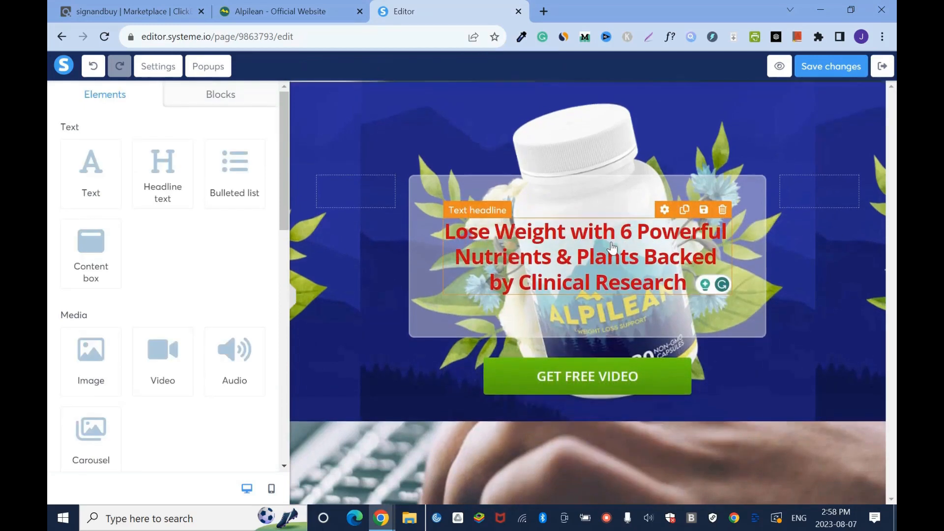
triple_click(627, 233)
left_click(505, 210)
left_click(689, 143)
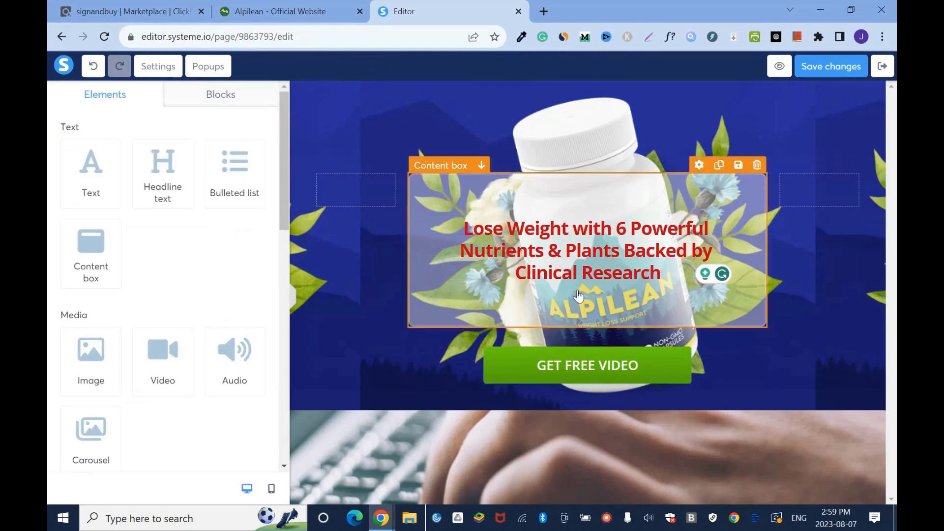
triple_click(582, 256)
left_click(472, 214)
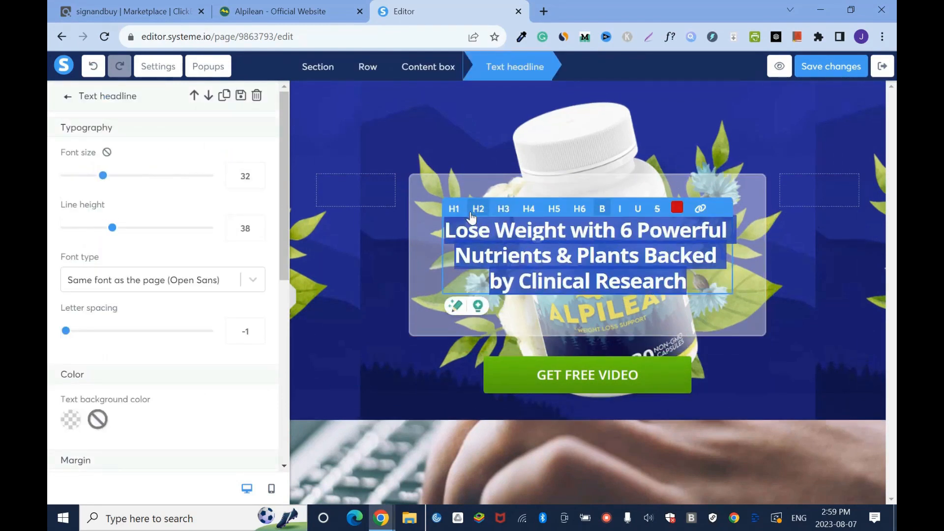
left_click(394, 297)
- Color "Lose Weight with" and "Backed by Clinical Research" black in the headline
left_click_drag(446, 231, 615, 231)
left_click(677, 209)
left_click(684, 392)
left_click_drag(644, 256, 688, 283)
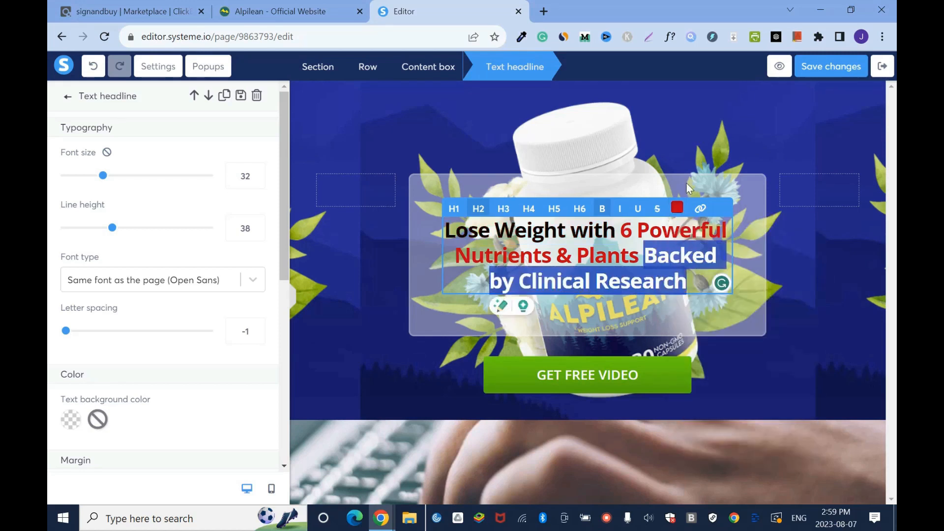
left_click(677, 209)
left_click(684, 392)
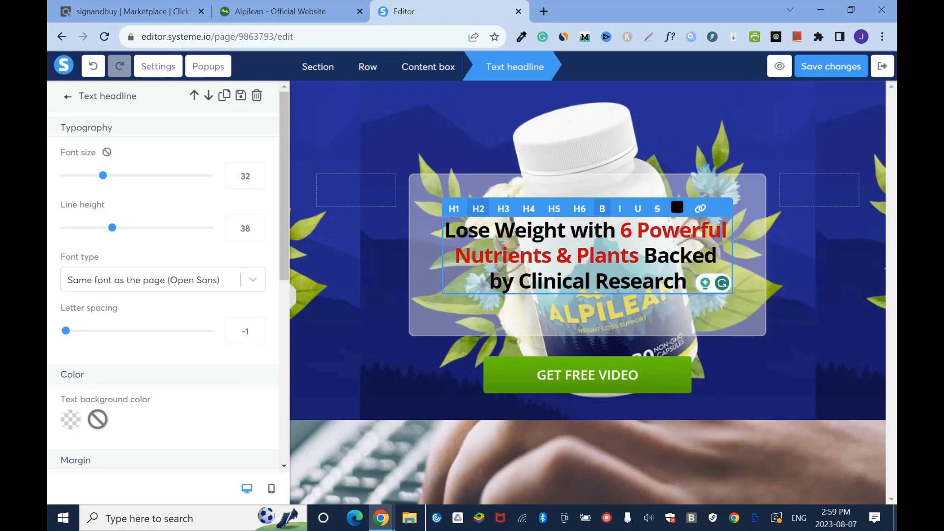
- Insert "Best" before "6 Powerful" and a comma after "Plants" in the headline, and save the page changes
left_click(621, 230)
left_click(615, 230)
type("Best")
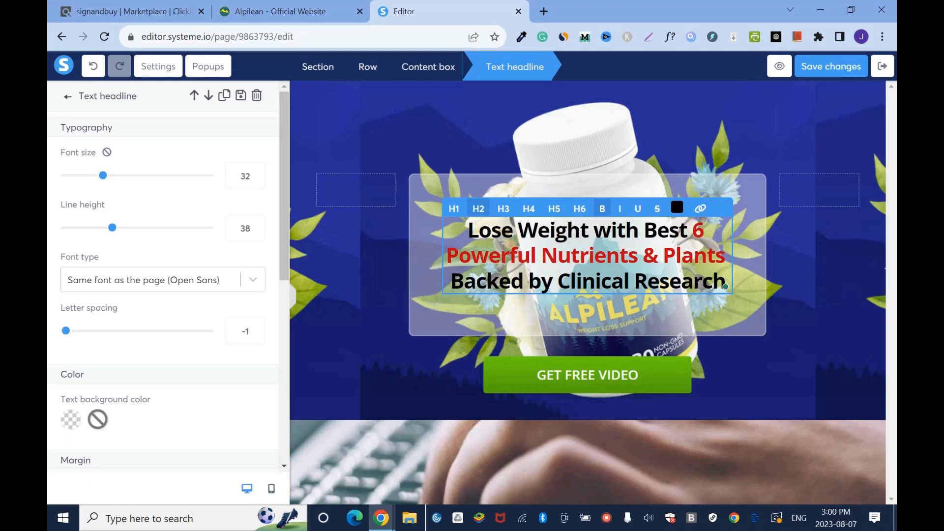
key("Right")
type(",")
left_click(811, 280)
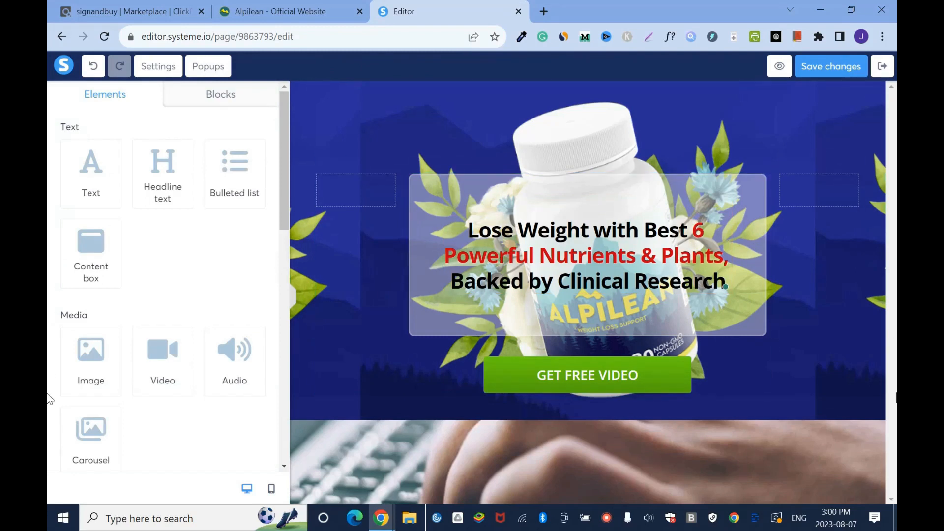
left_click(832, 69)
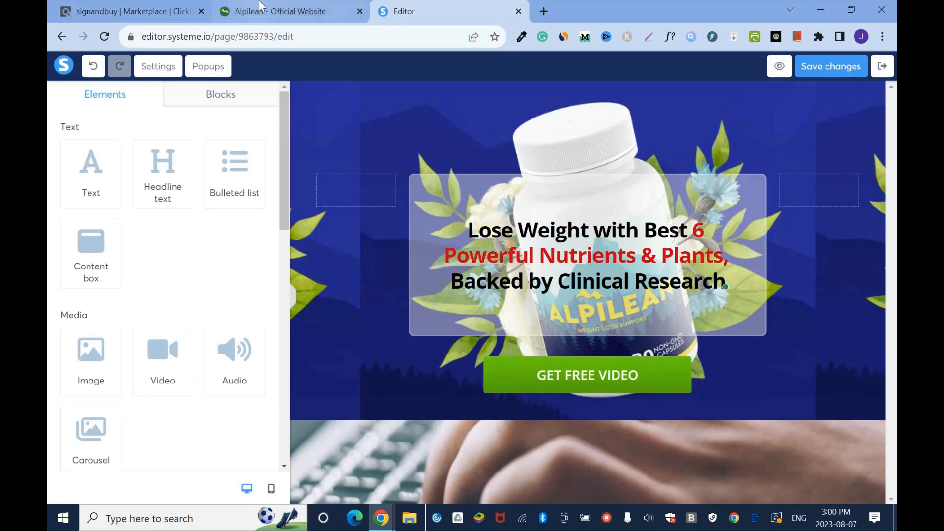
- Switch to the Alpilean website and sample the yellow of the 1-bottle ADD TO CART button with the page color picker
left_click(295, 11)
scroll(49, 236, "down", 20)
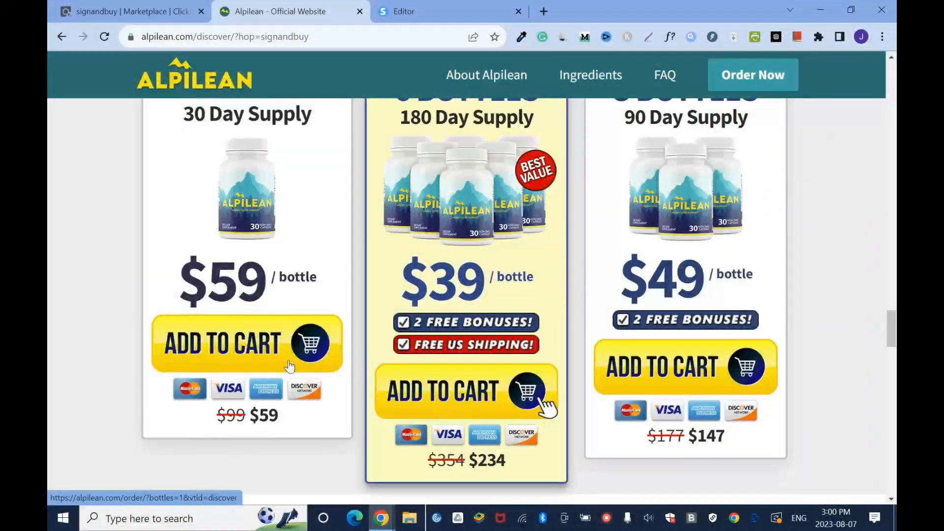
left_click(523, 38)
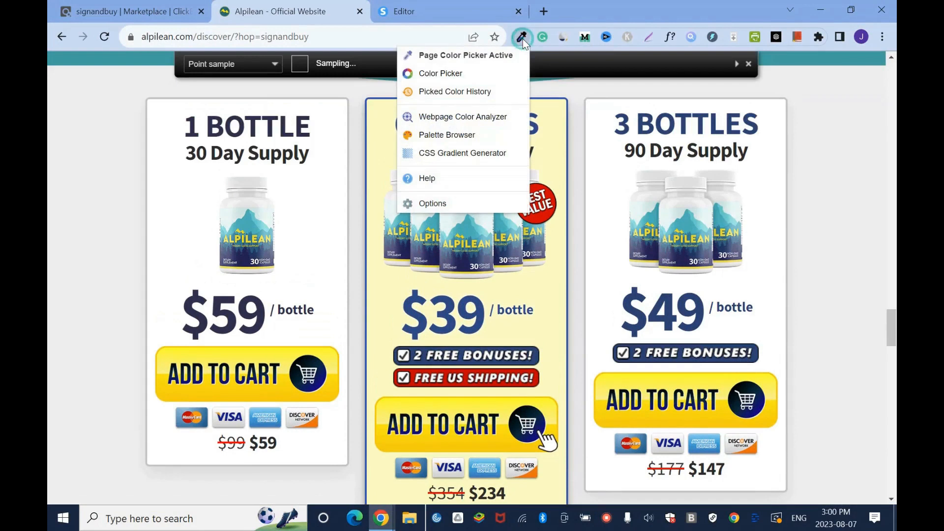
left_click(485, 56)
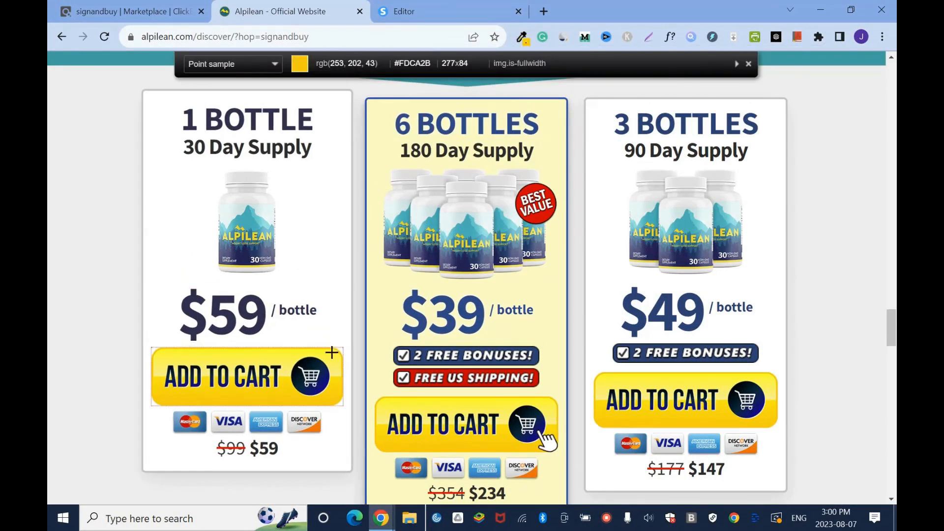
left_click(330, 397)
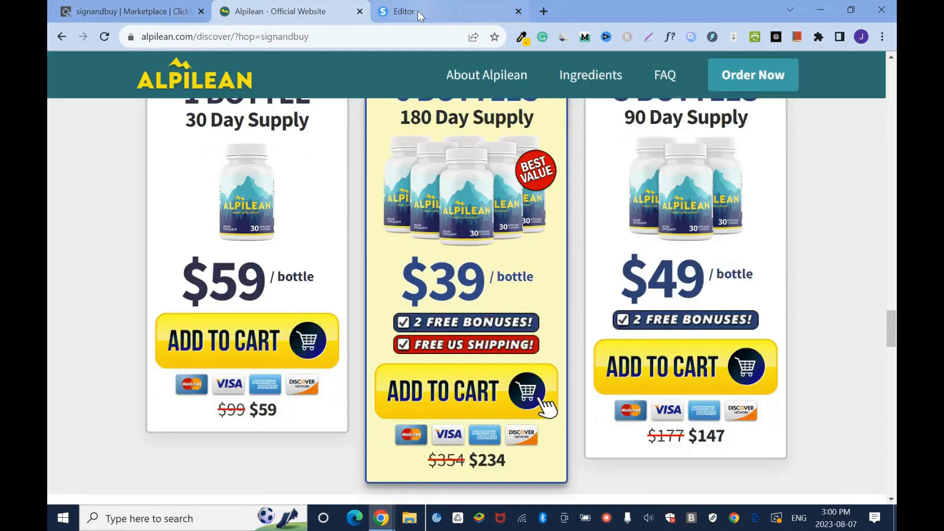
- Return to the page editor and delete the GET FREE VIDEO button below the content box
left_click(418, 11)
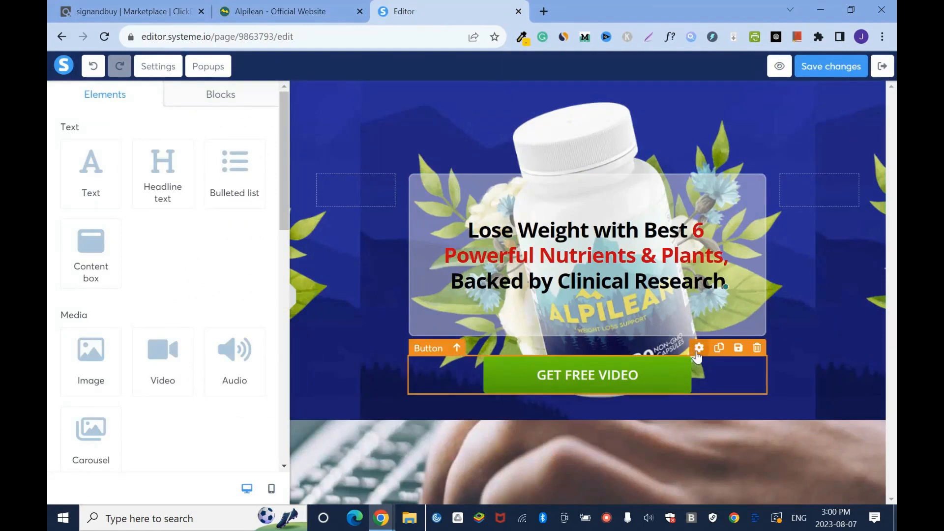
left_click(695, 361)
left_click_drag(287, 137, 283, 122)
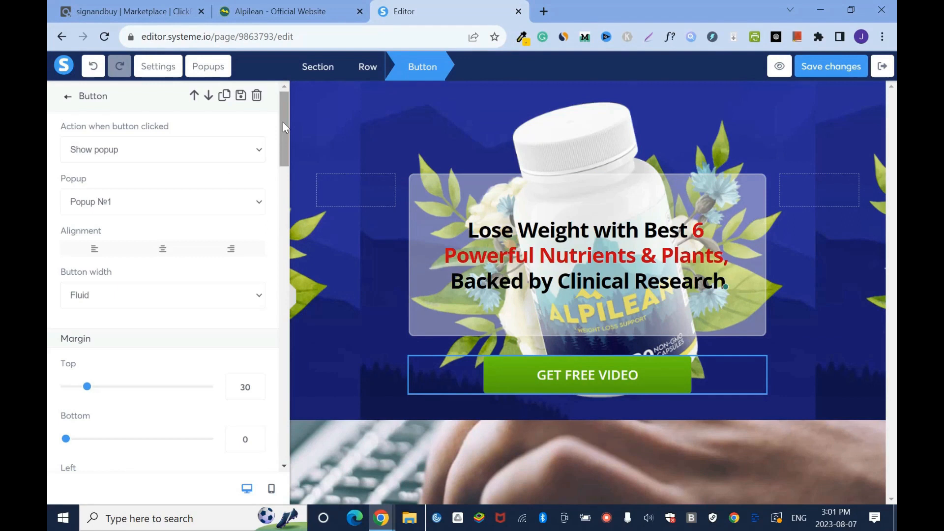
left_click(811, 361)
left_click(759, 344)
left_click(542, 114)
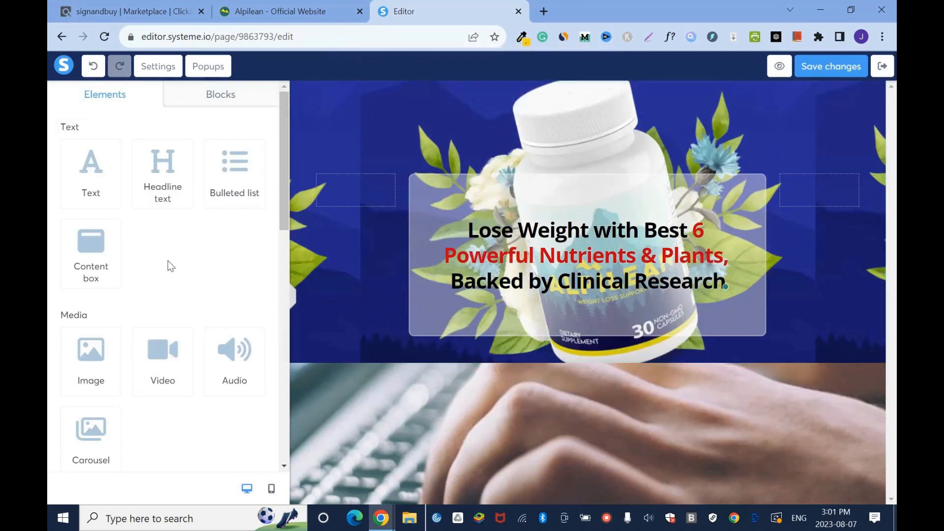
- Add two form input fields, one below the other, under the headline's content box
left_click_drag(285, 181, 285, 344)
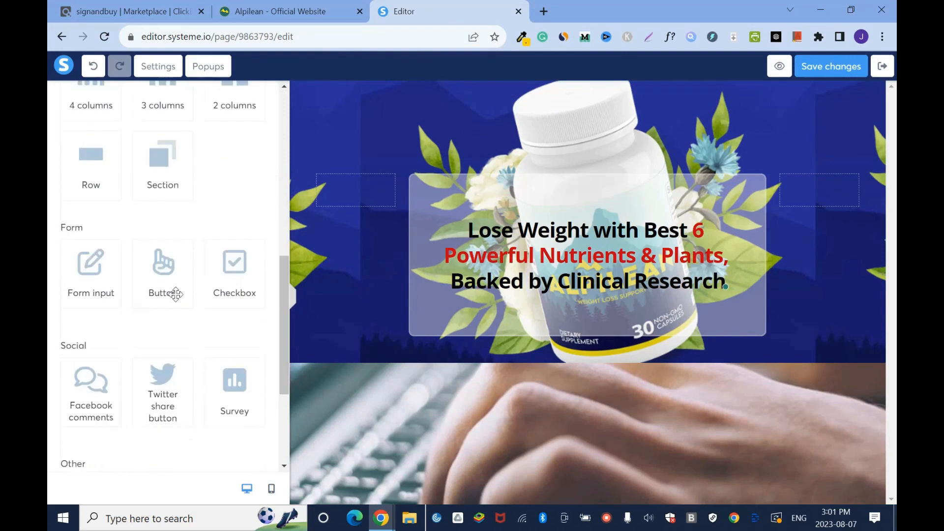
mouse_move(285, 294)
left_mouse_down()
mouse_move(286, 307)
mouse_move(285, 288)
left_mouse_up()
left_click_drag(85, 300, 553, 300)
left_click_drag(91, 291, 578, 387)
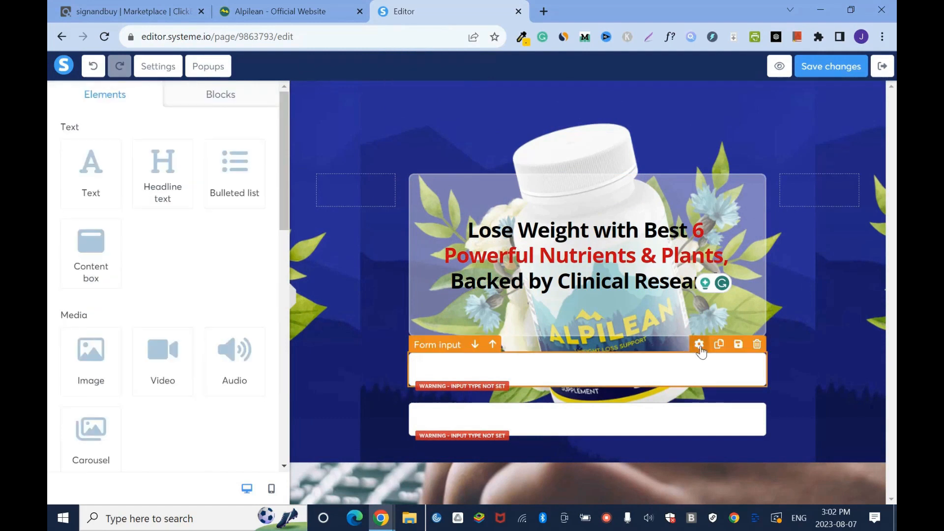
- Set the upper form input's type to First name
left_click(699, 344)
left_click(248, 150)
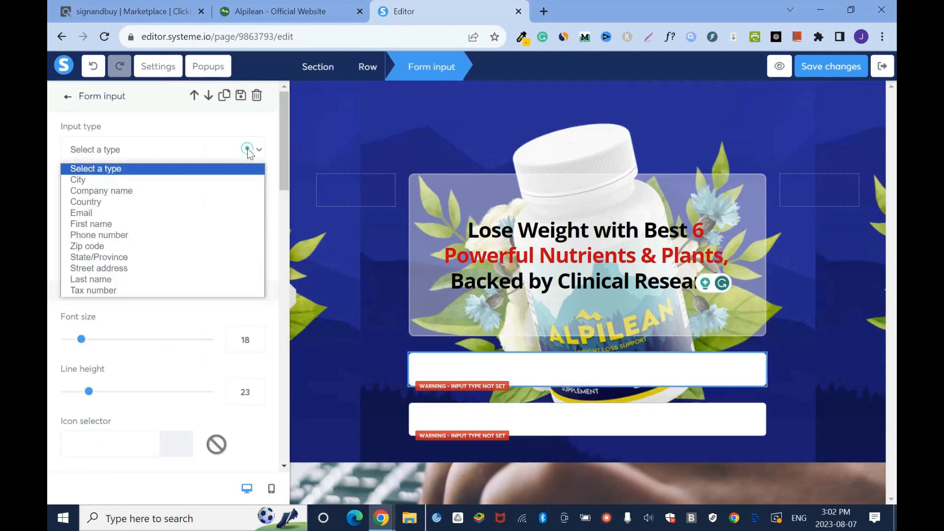
left_click(118, 225)
- Set the lower form input's type to Email and save the page changes
left_click(641, 424)
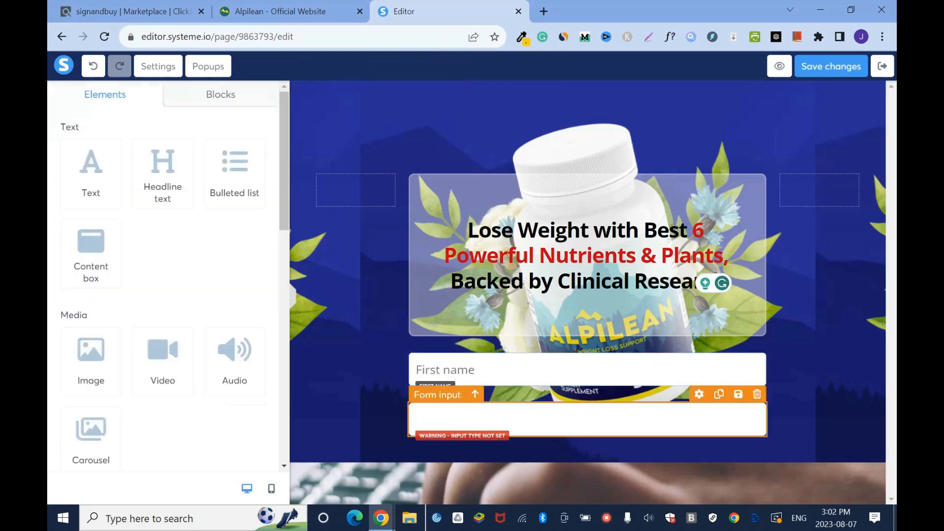
left_click(699, 395)
left_click(258, 153)
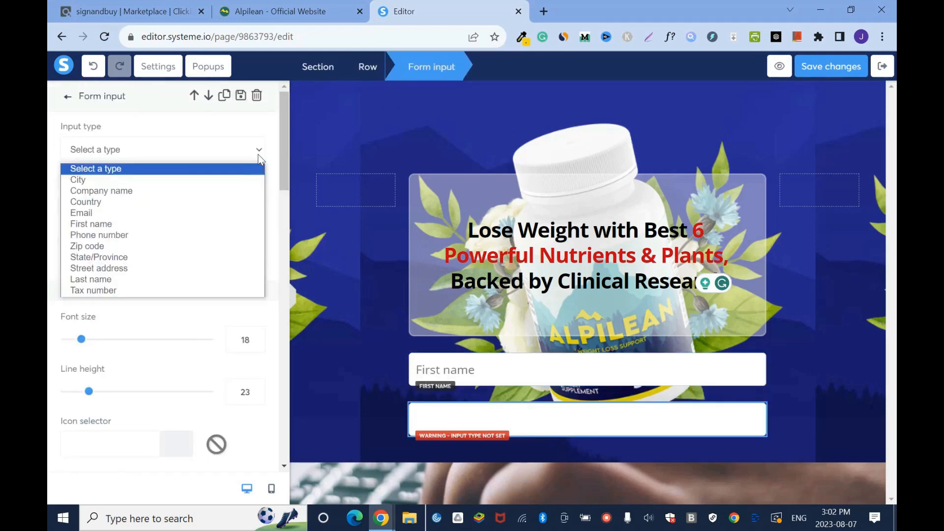
left_click(98, 213)
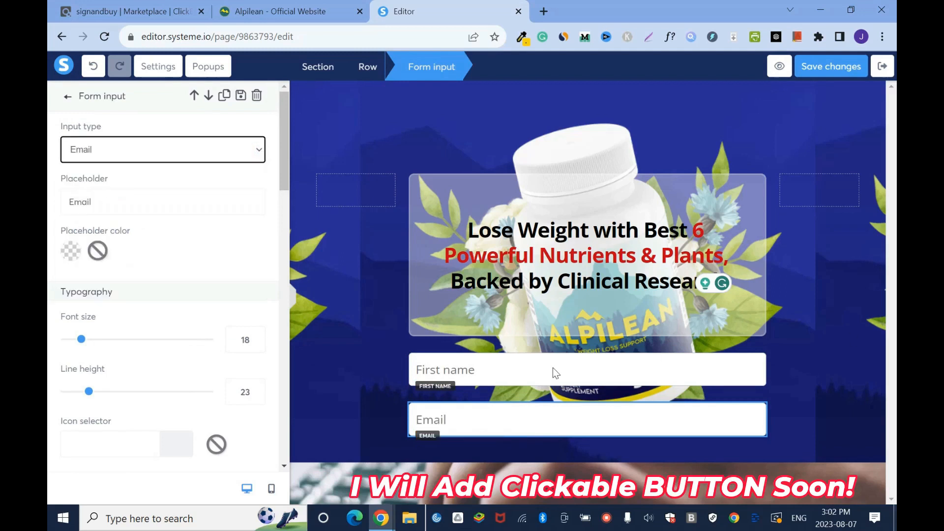
left_click(848, 80)
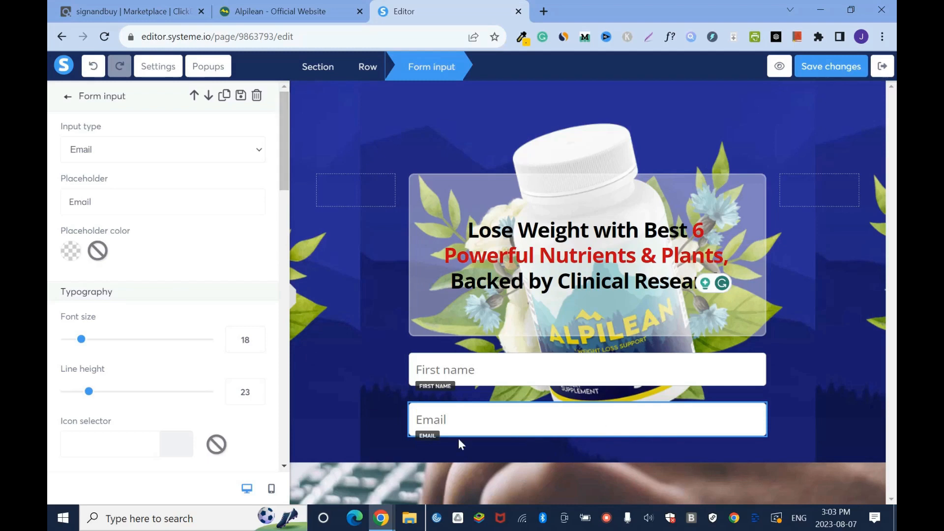
left_click_drag(282, 169, 285, 107)
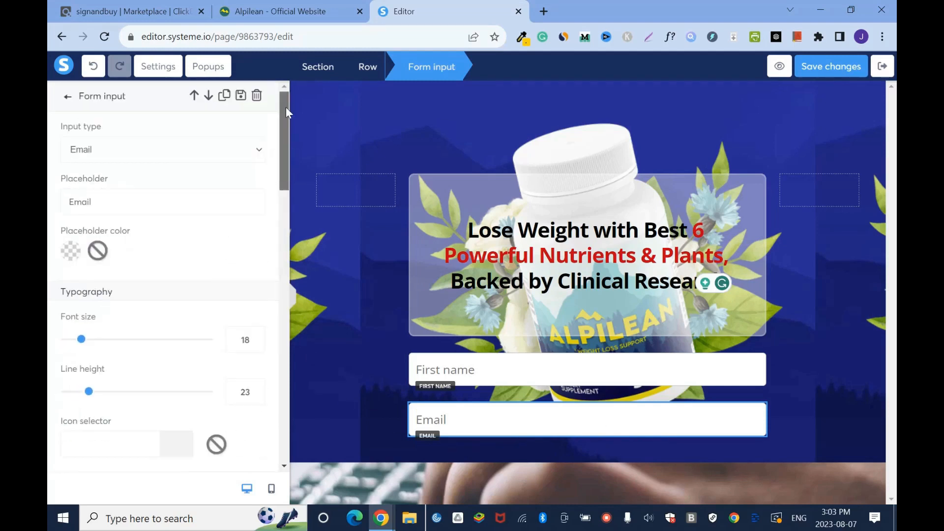
left_click(828, 430)
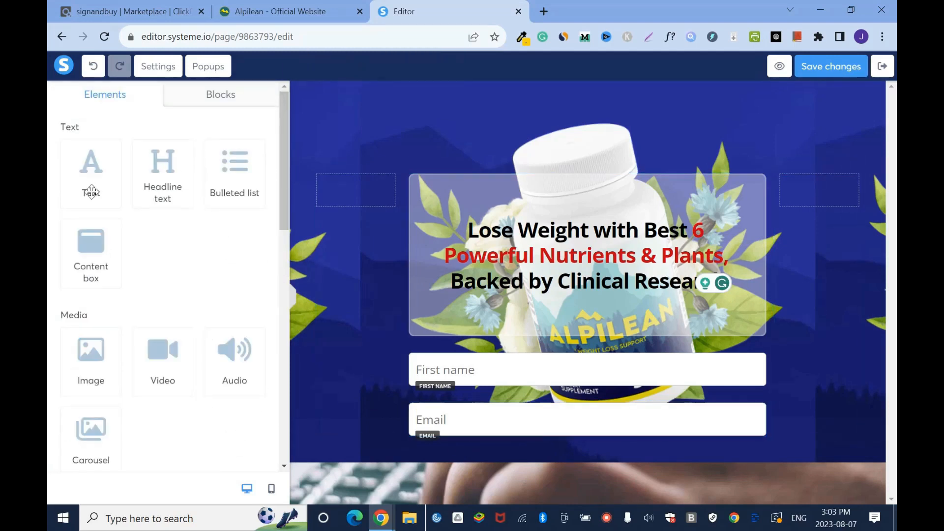
- Add a text element directly below the Email field and color its text white
left_click_drag(82, 179, 591, 440)
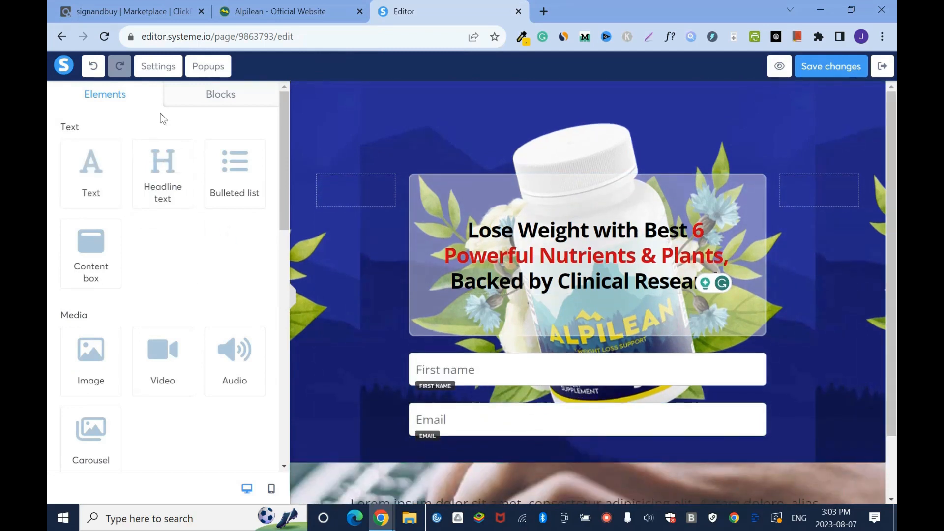
left_click(93, 67)
left_click_drag(70, 182, 546, 437)
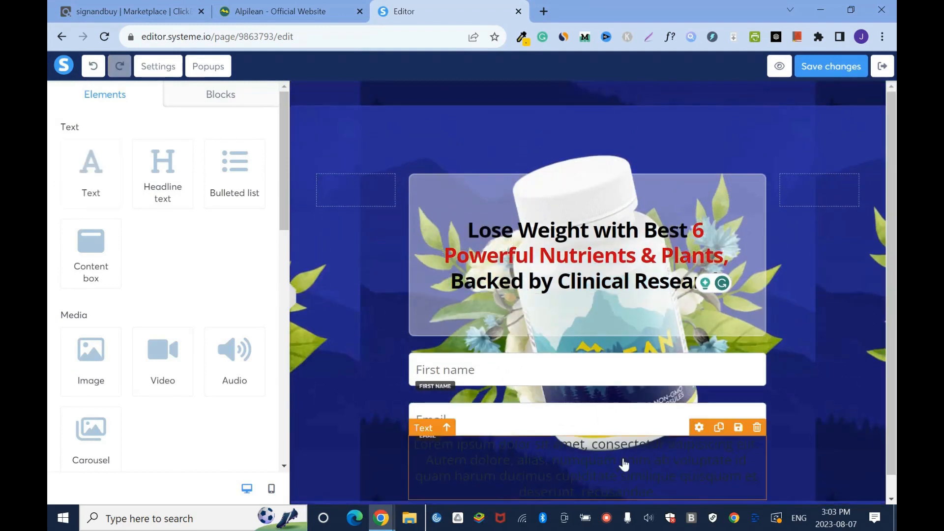
left_click(624, 462)
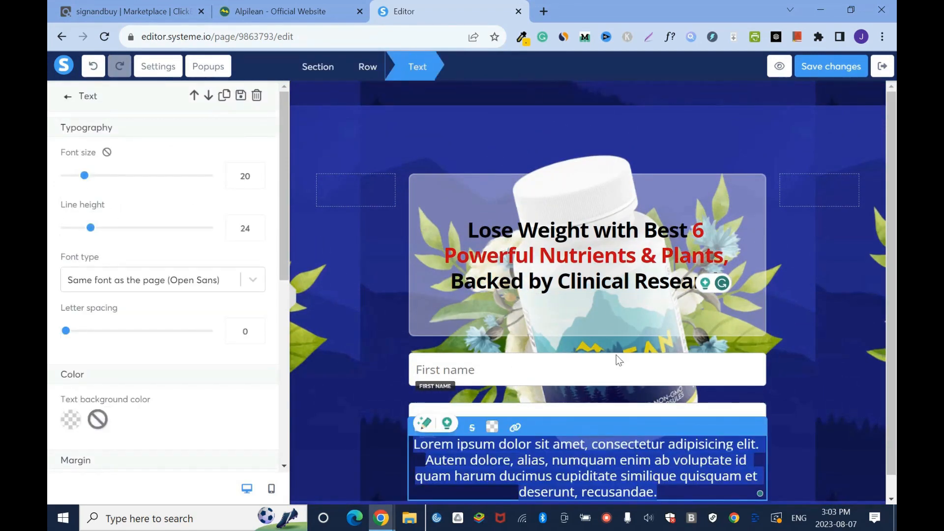
left_click(492, 427)
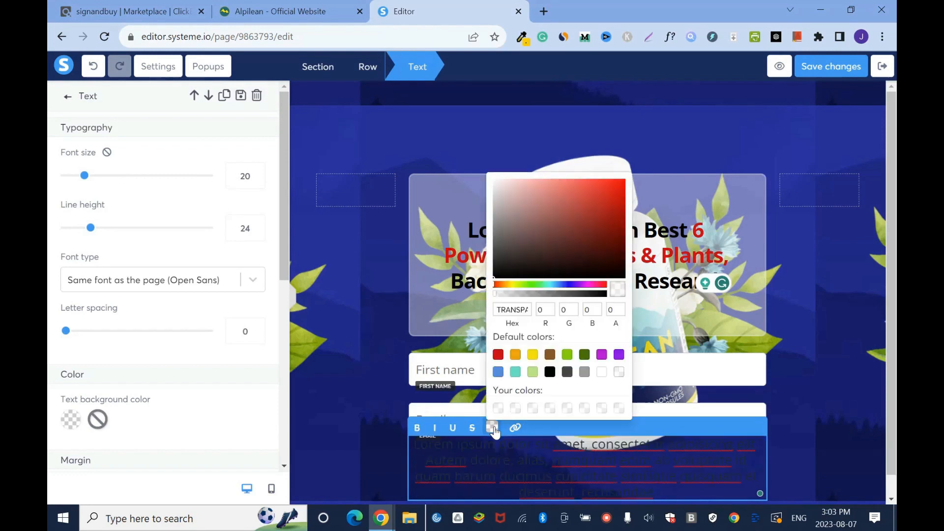
left_click(834, 442)
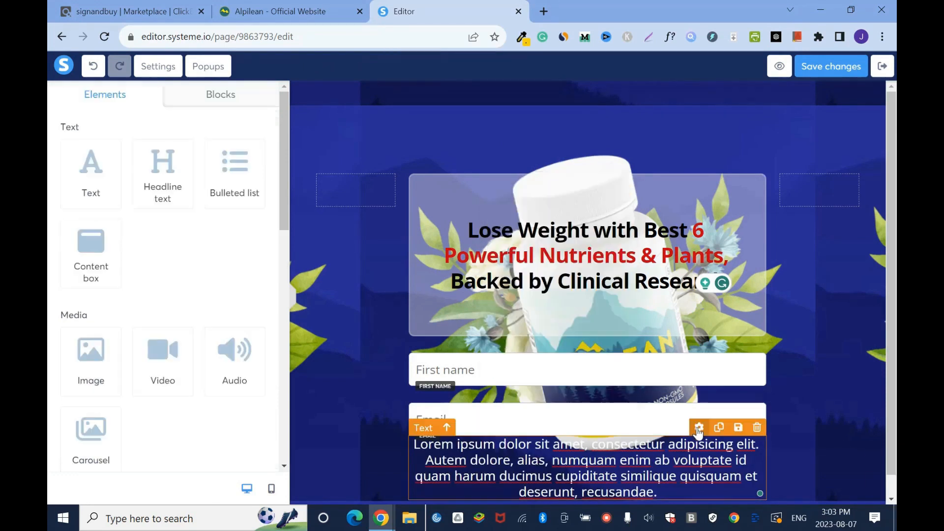
- Add top padding to the placeholder text below the Email field, and undo the last few changes
left_click(698, 428)
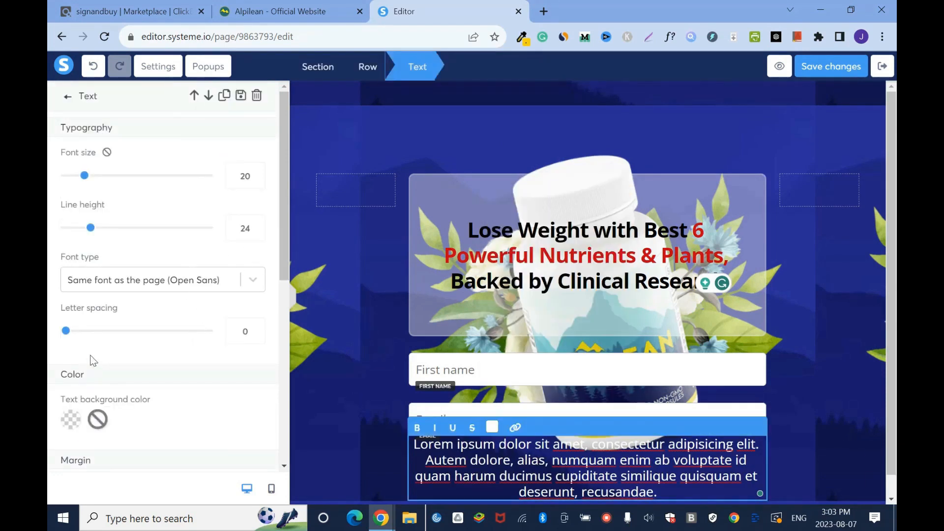
scroll(98, 233, "down", 5)
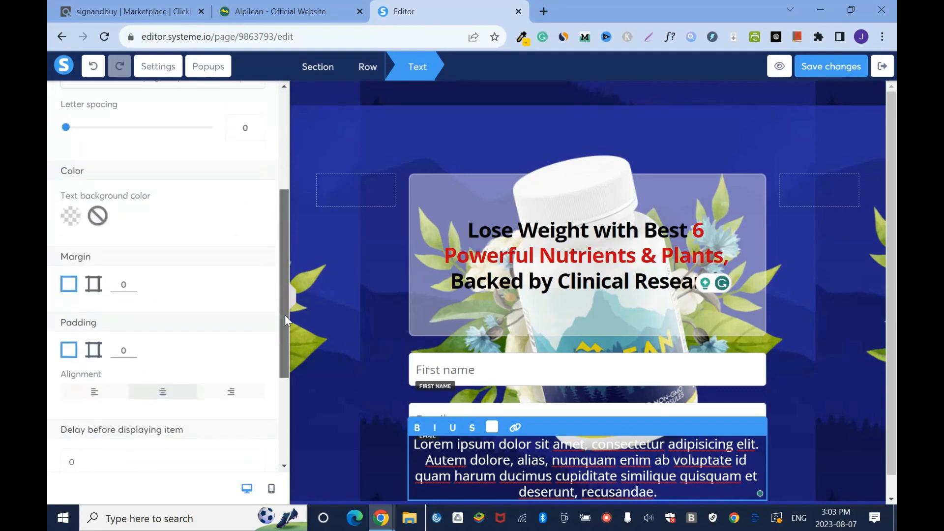
left_click(90, 312)
left_click(132, 314)
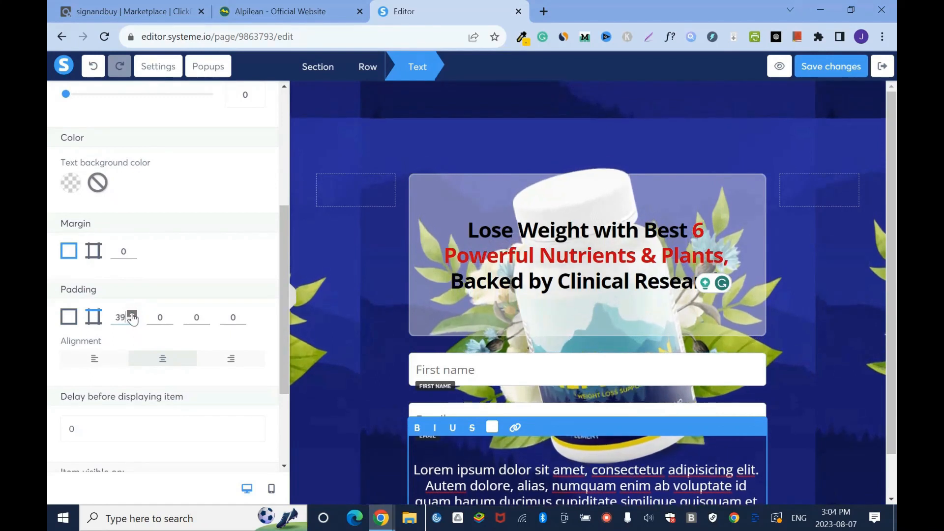
left_click_drag(893, 327, 896, 411)
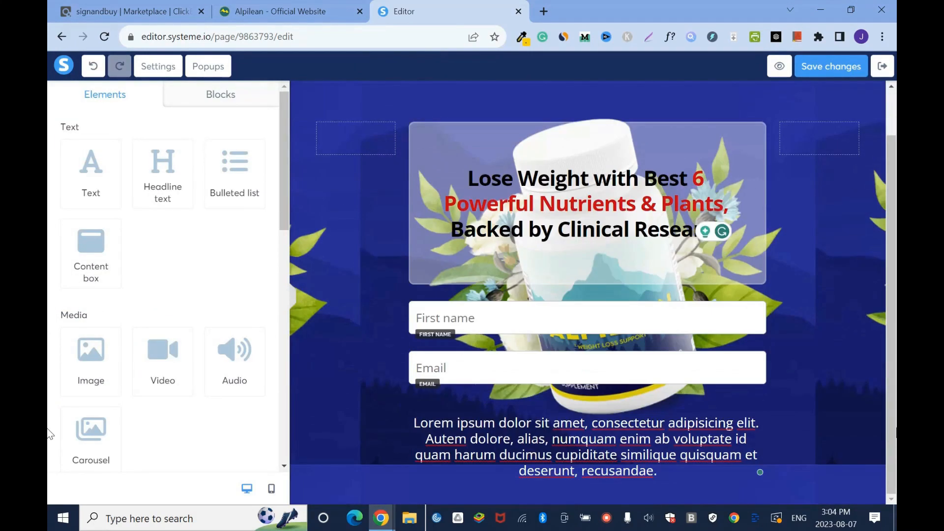
left_click(93, 66)
triple_click(94, 69)
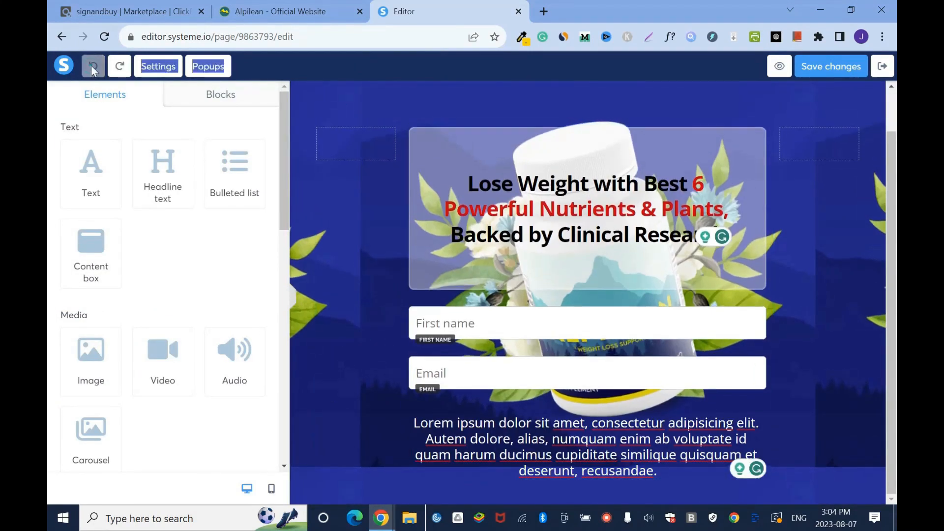
- Check the footer of the Alpilean website and replace the placeholder text below the Email field with "Terms | Privacy"
left_click(260, 10)
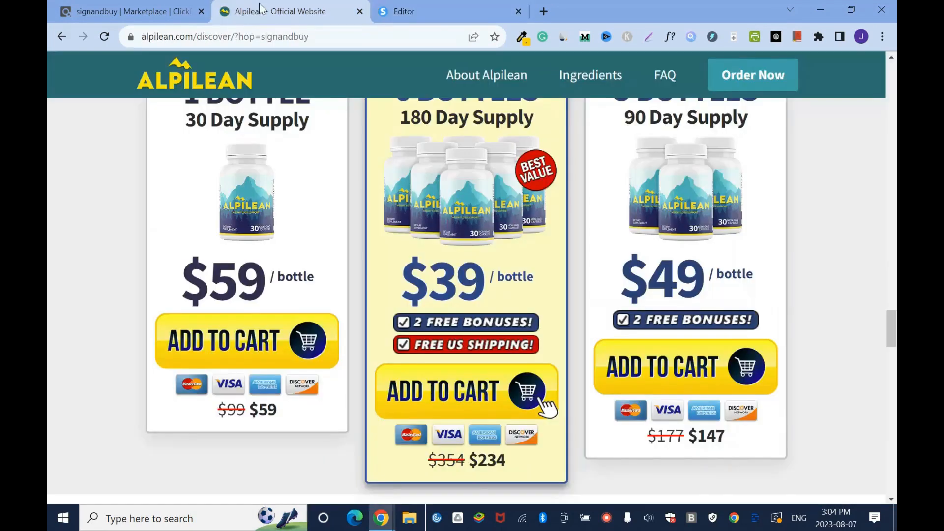
key("End")
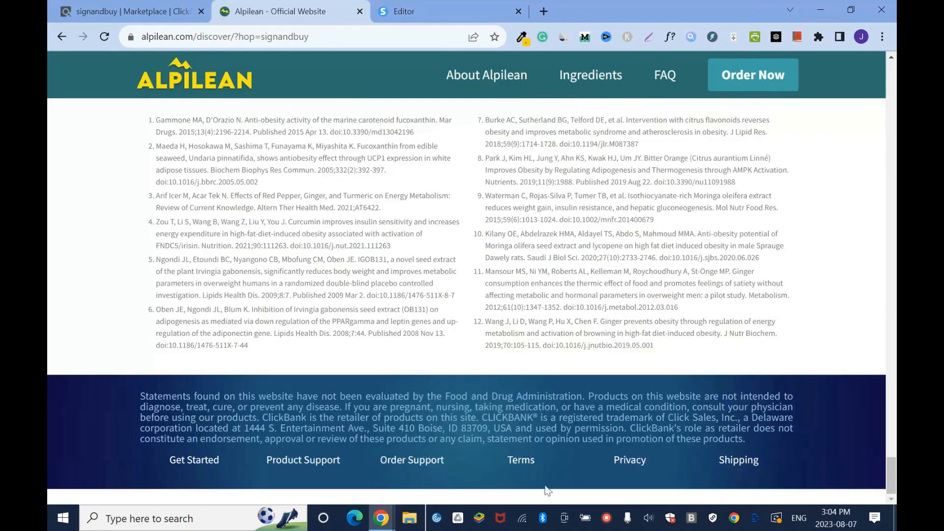
left_click(435, 7)
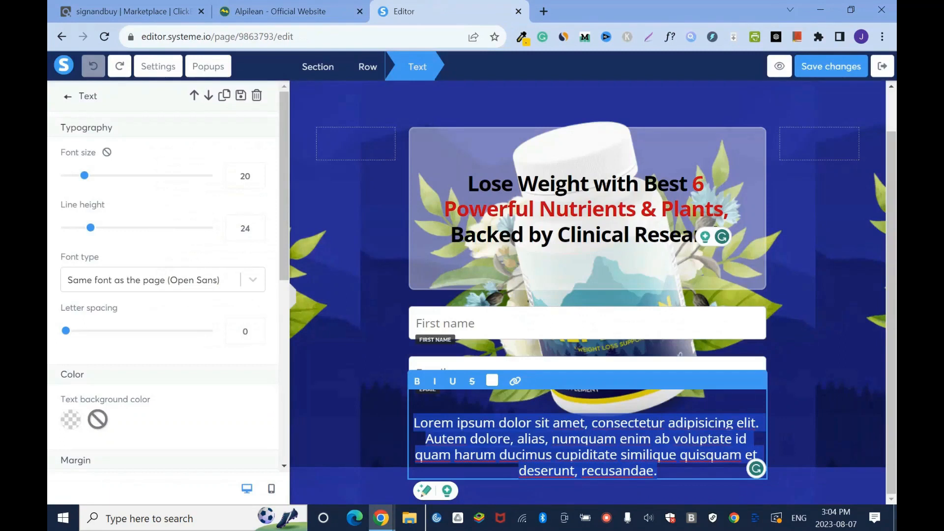
type("Terms | Privacy")
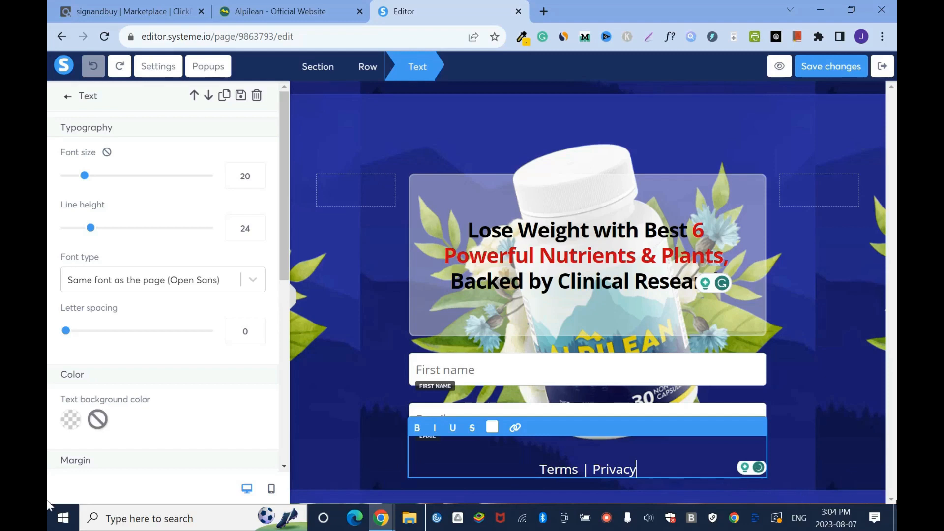
left_click(851, 415)
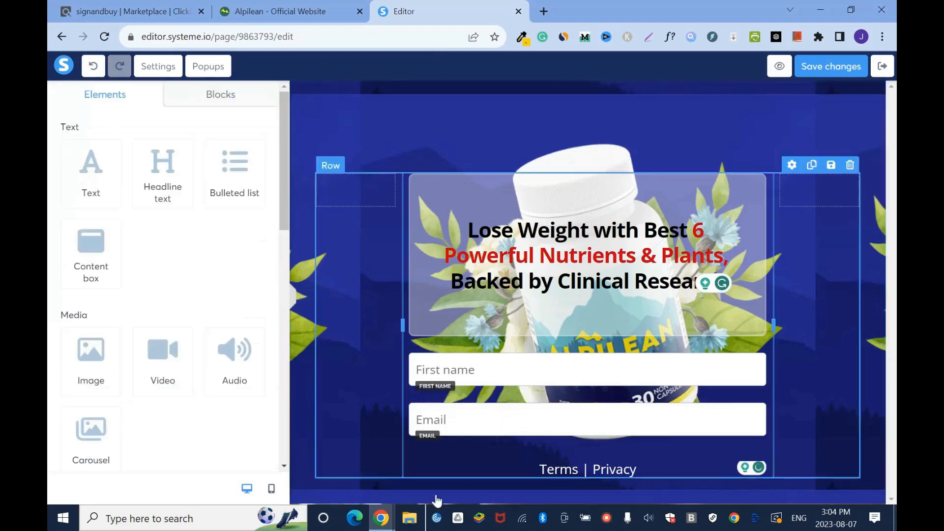
- Open the Terms page from the Alpilean website's footer and copy its address
left_click(280, 10)
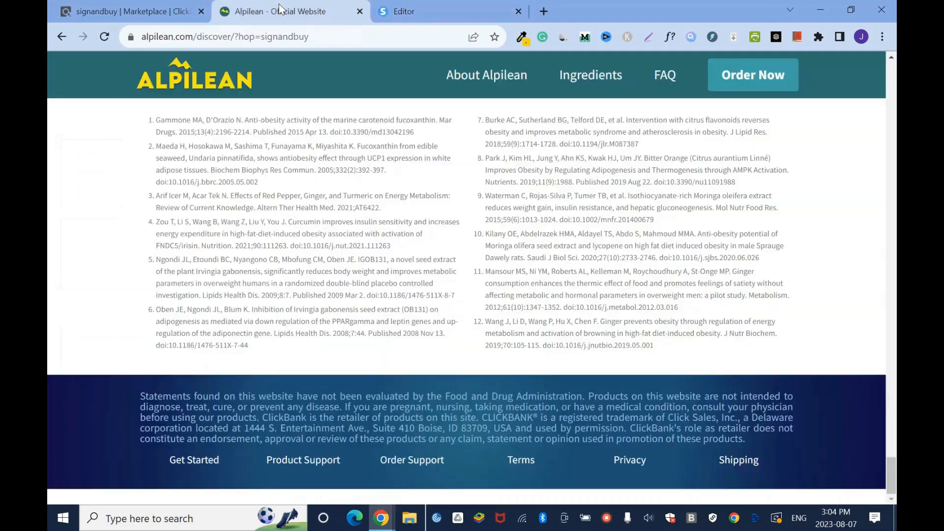
left_click(516, 460)
left_click(255, 37)
key("ctrl+c")
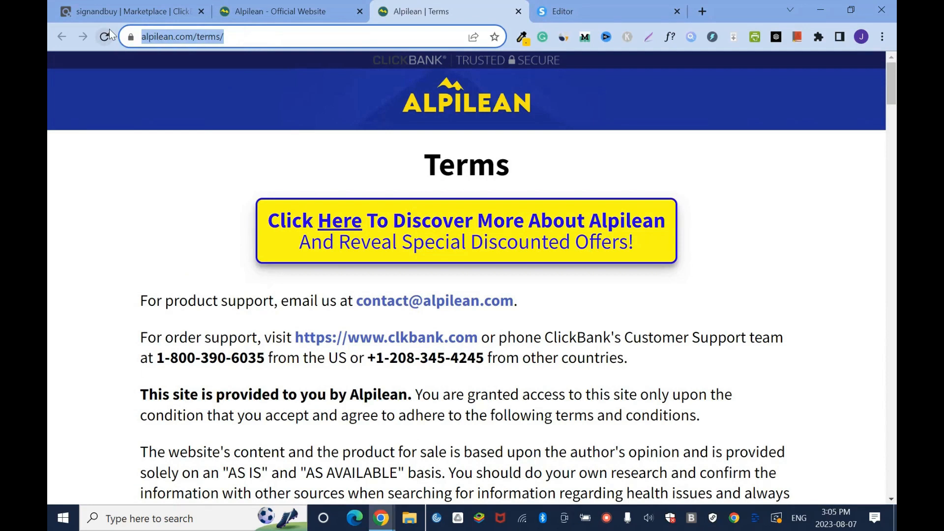
left_click(573, 11)
double_click(558, 471)
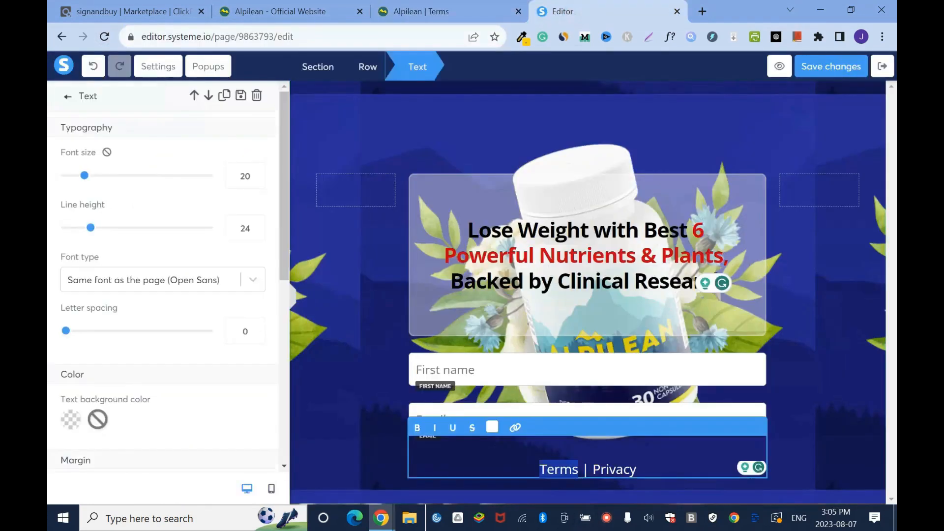
left_click(515, 428)
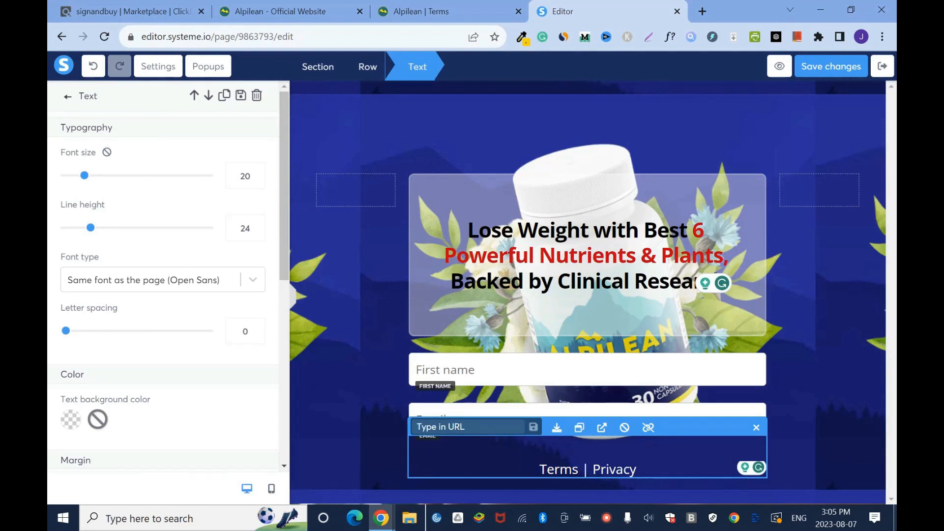
right_click(518, 428)
left_click(571, 304)
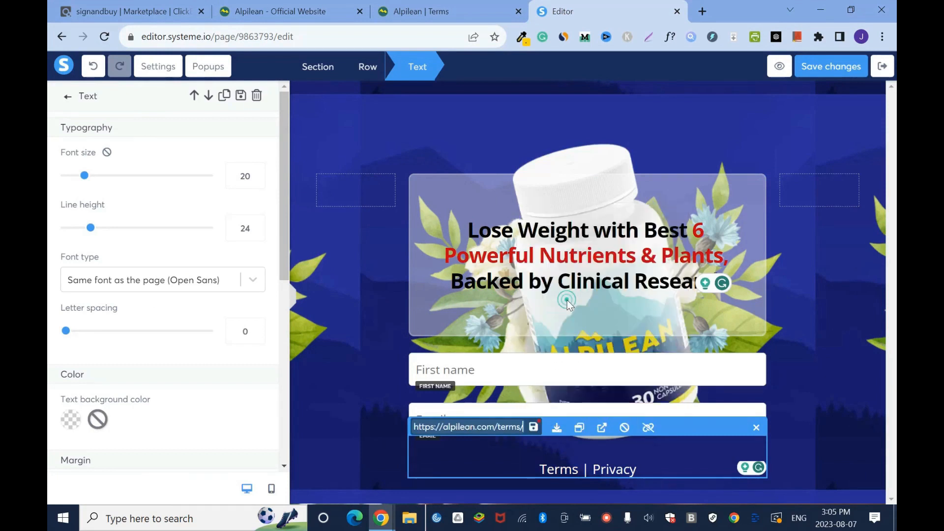
left_click(534, 427)
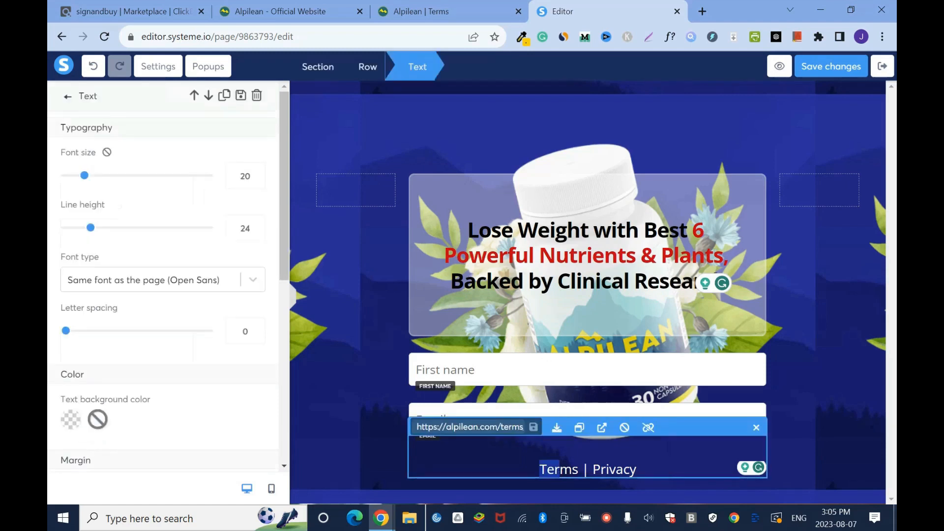
- Check the link assigned to the word Terms in the text below the Email field
double_click(559, 470)
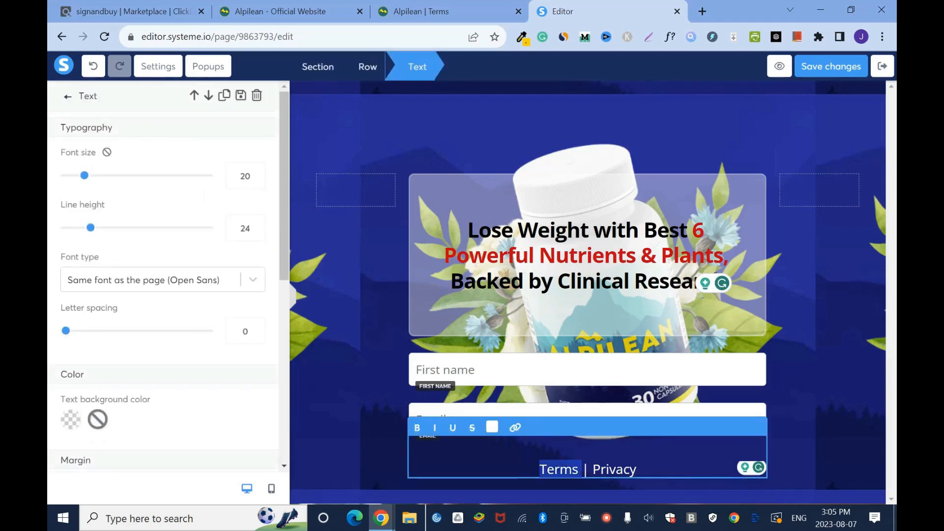
left_click(515, 428)
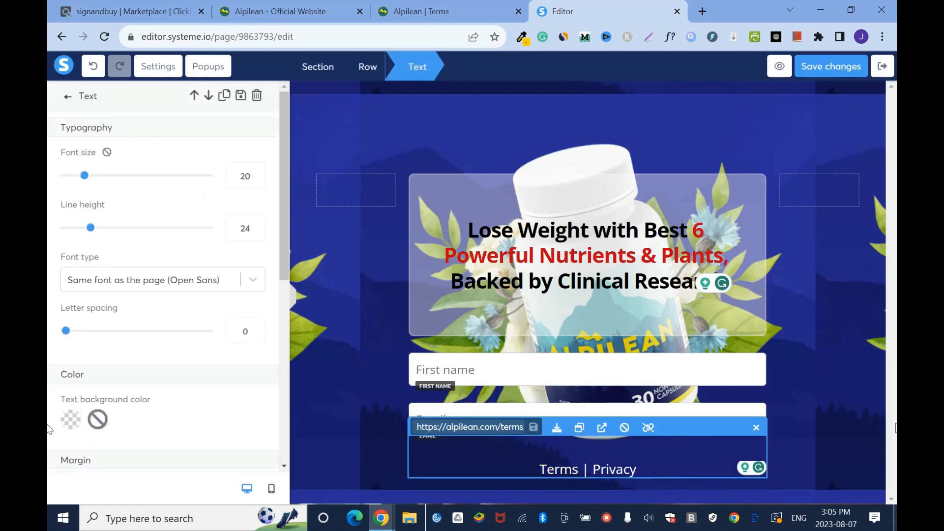
left_click(829, 421)
left_click(569, 471)
left_click(560, 473)
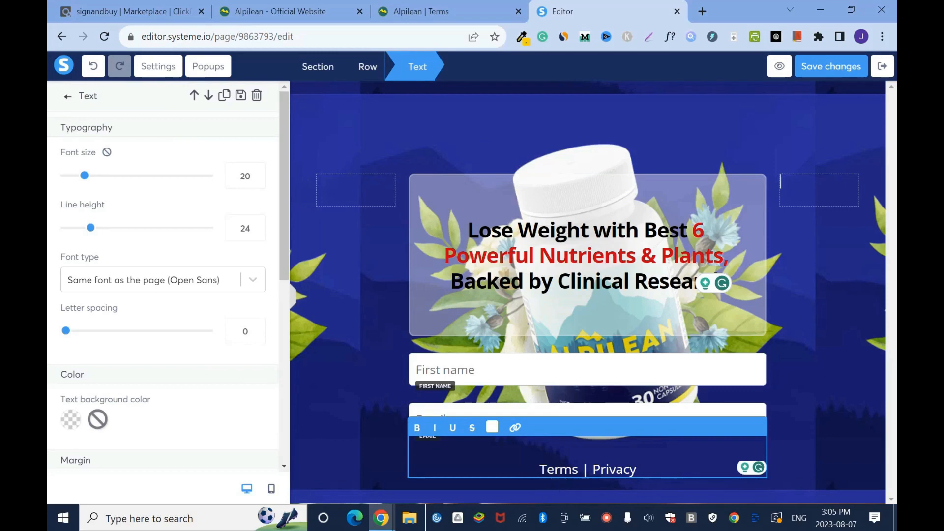
- Select the word Privacy in the text, close the Terms page, and copy the address of Alpilean's Privacy page from its footer
left_click_drag(588, 469, 638, 470)
left_click(506, 13)
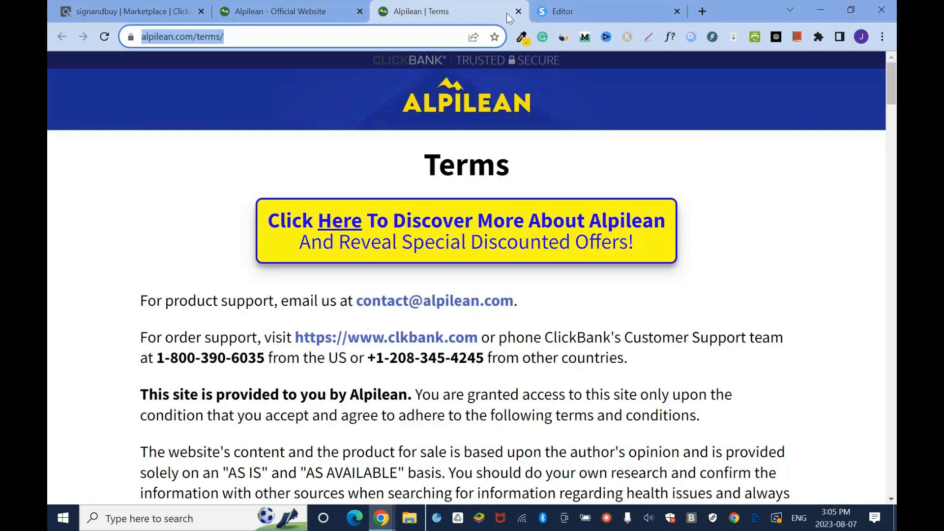
left_click(519, 10)
left_click(276, 6)
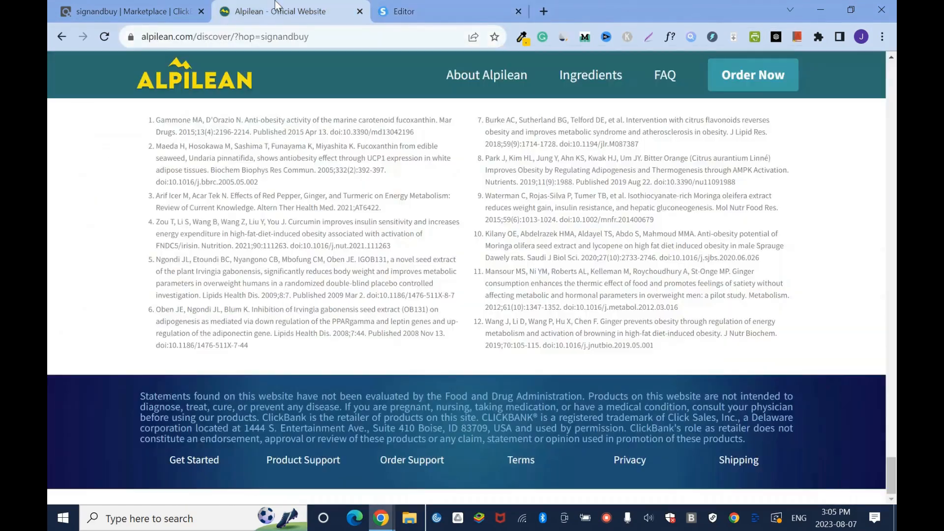
left_click(628, 462)
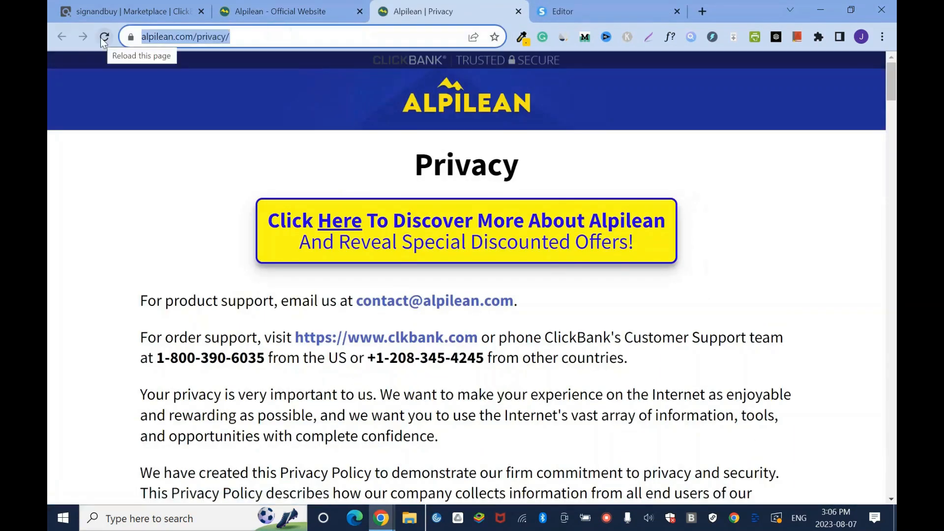
left_click(563, 11)
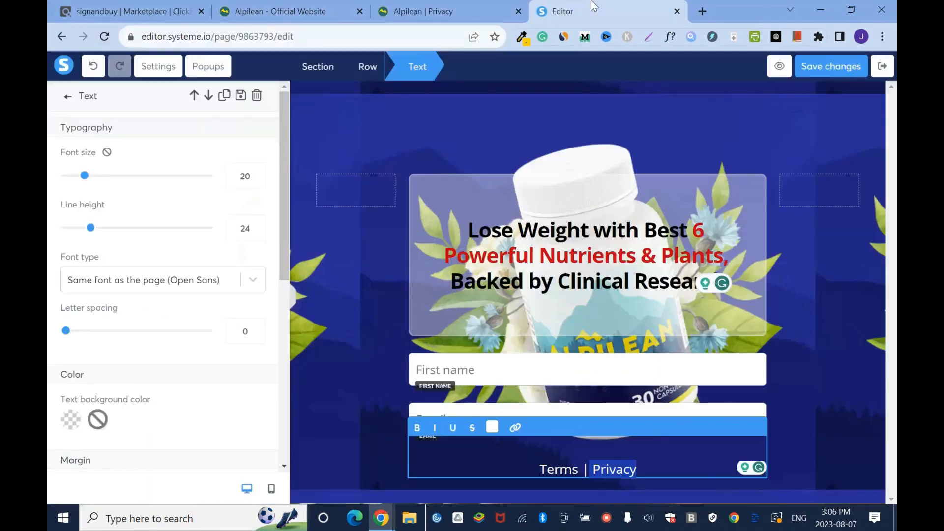
left_click(516, 428)
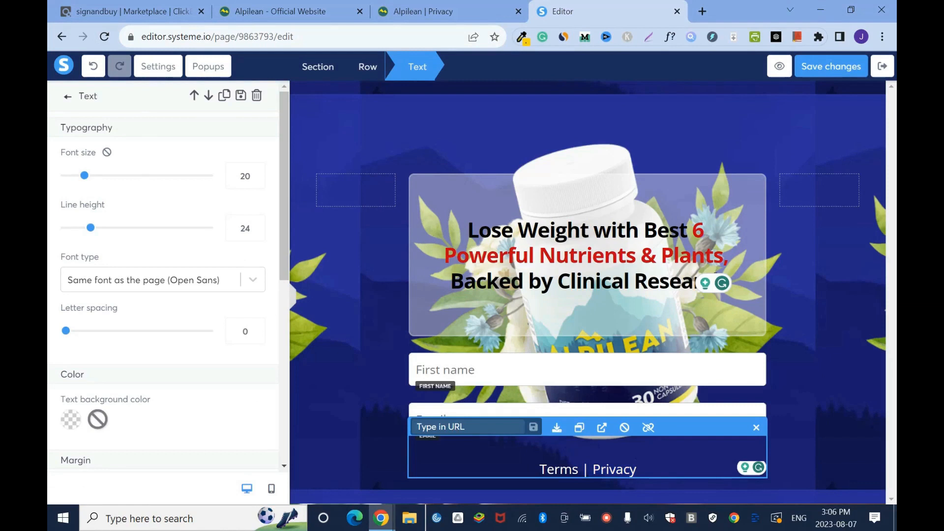
right_click(521, 427)
left_click(559, 319)
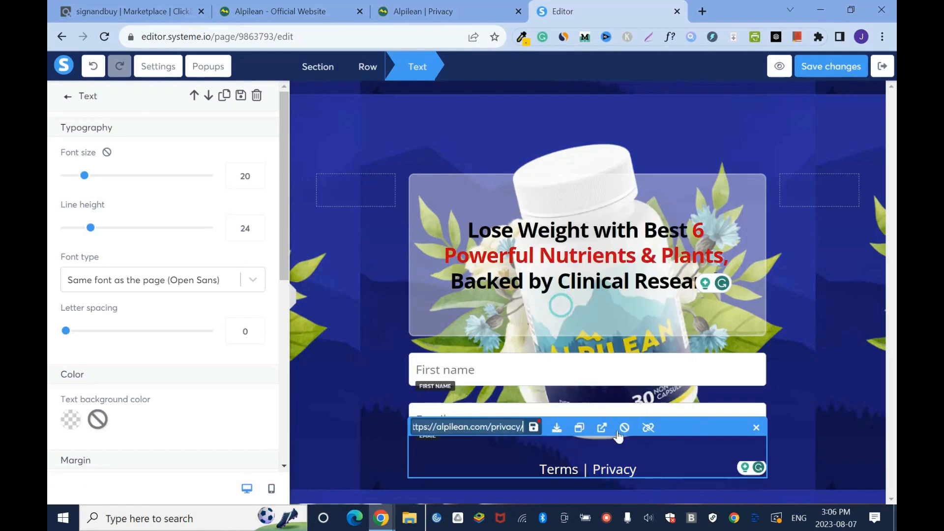
left_click(534, 428)
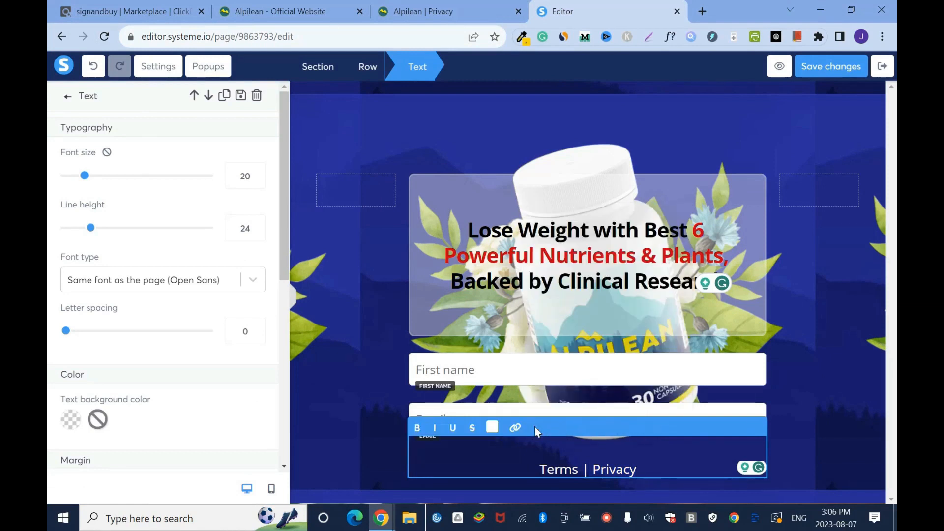
left_click(827, 428)
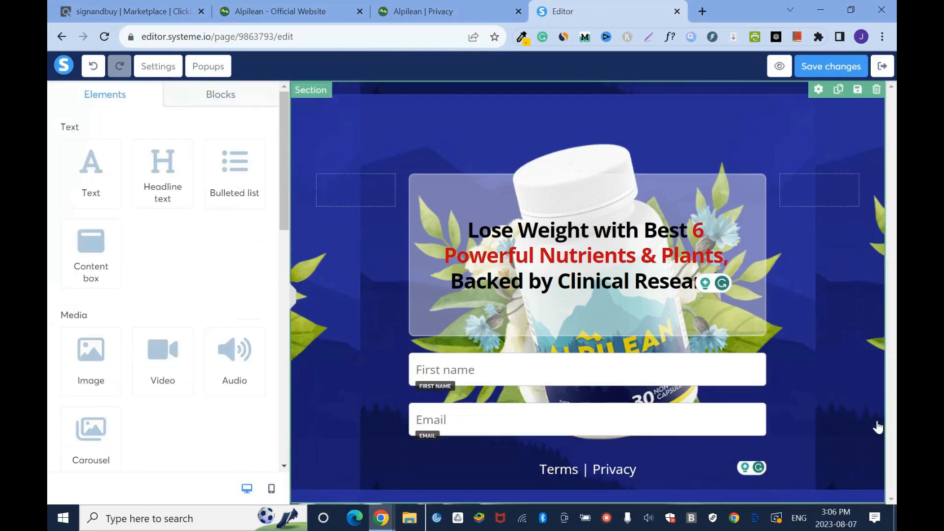
- Recheck the word Privacy in the text below the form and save the page changes
double_click(629, 474)
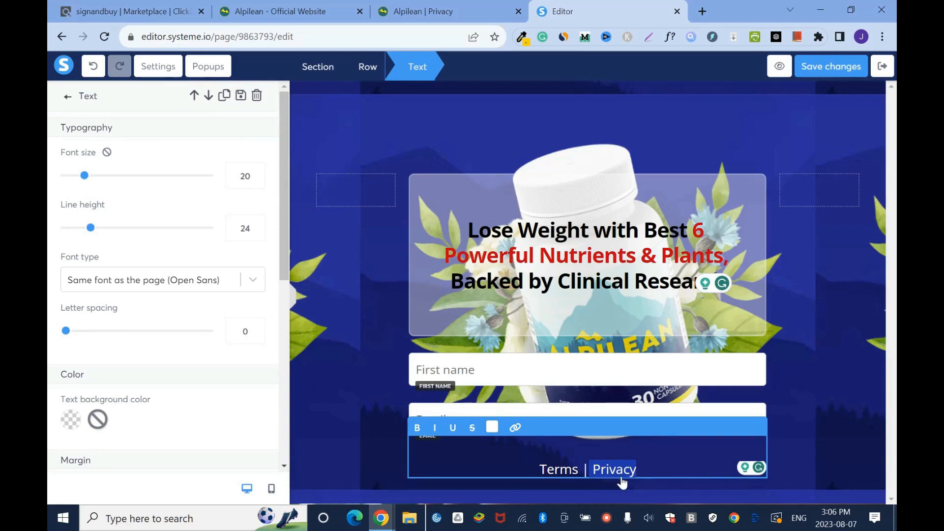
left_click(699, 473)
left_click(821, 384)
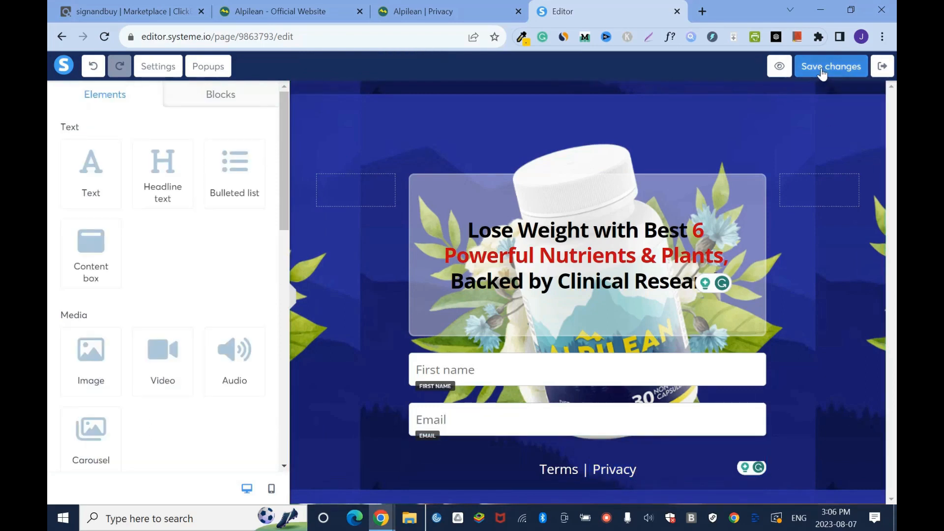
left_click(822, 68)
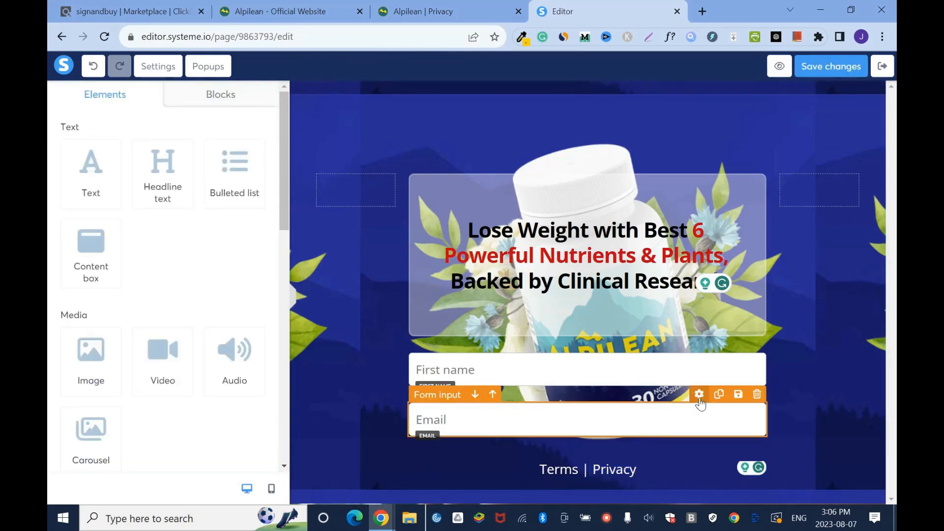
- Save the squeeze page changes and exit the editor to the Alpilean funnel's step list
left_click(699, 394)
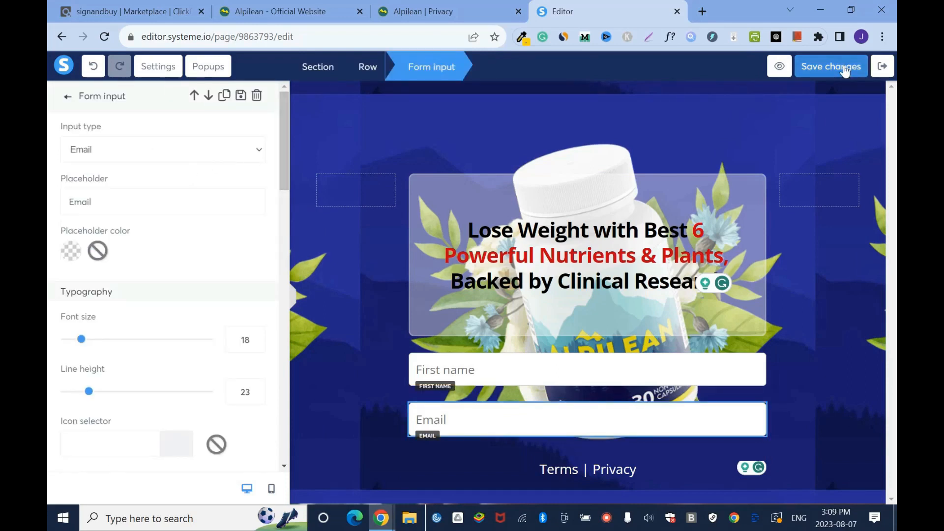
left_click(845, 69)
left_click(883, 65)
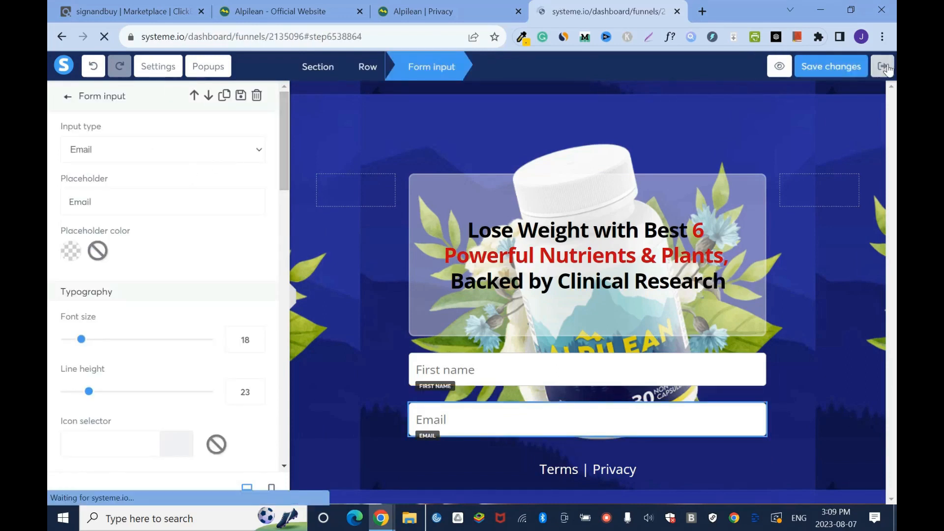
left_click(771, 320)
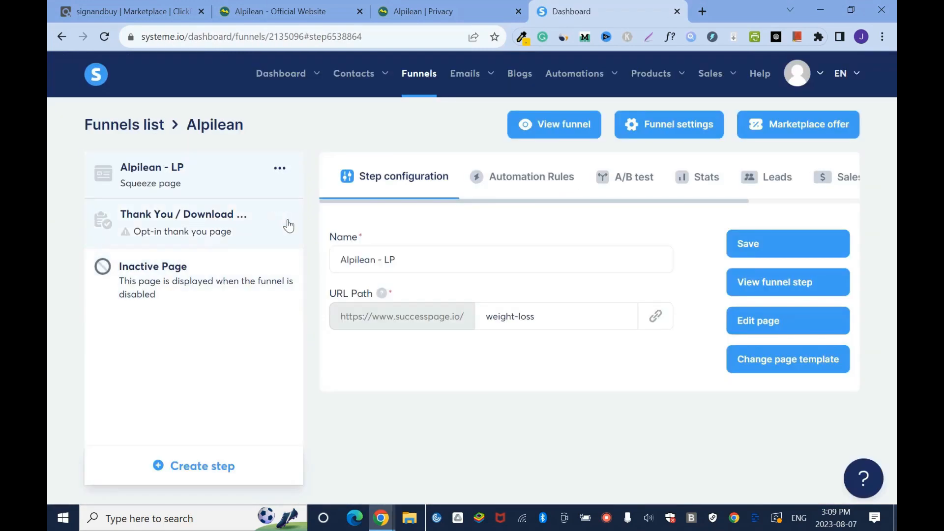
- Remove the Thank You / Download step from the Alpilean funnel and reopen the Alpilean - LP page for editing
left_click(285, 217)
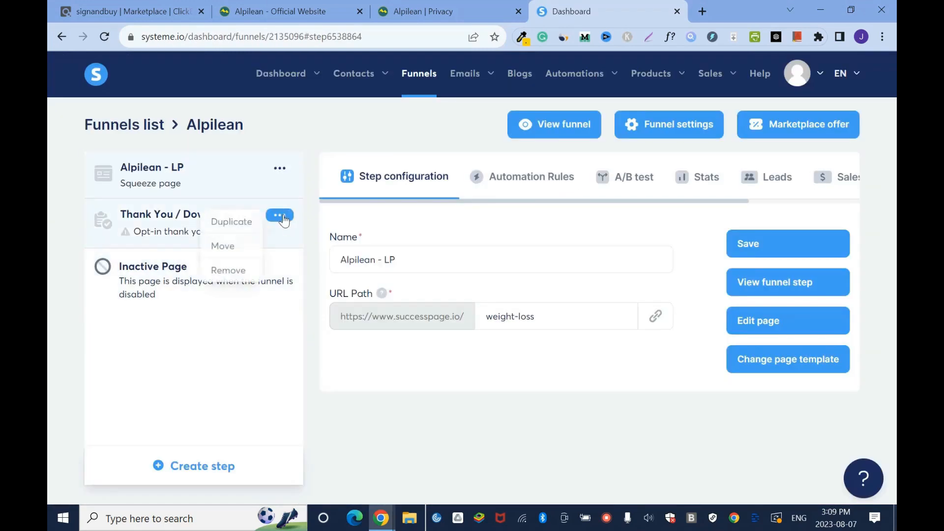
left_click(239, 272)
left_click(438, 331)
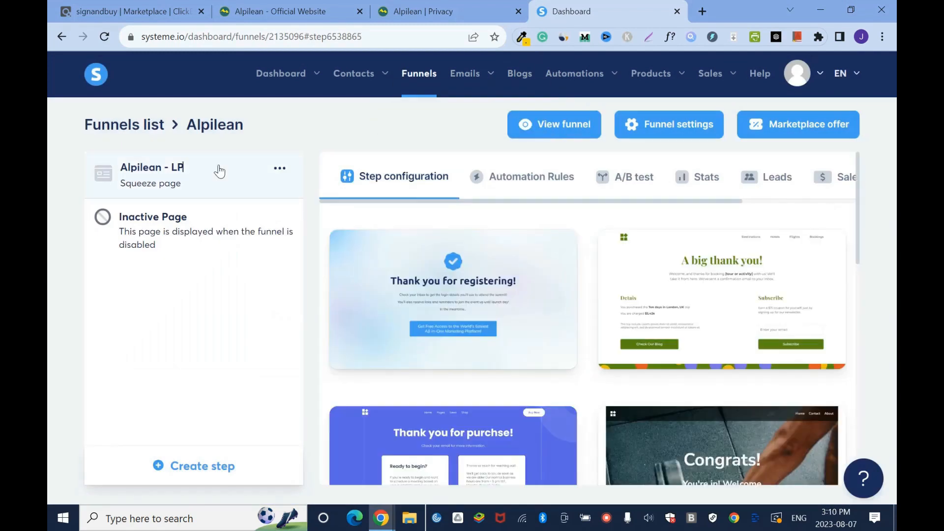
left_click(220, 172)
left_click(763, 322)
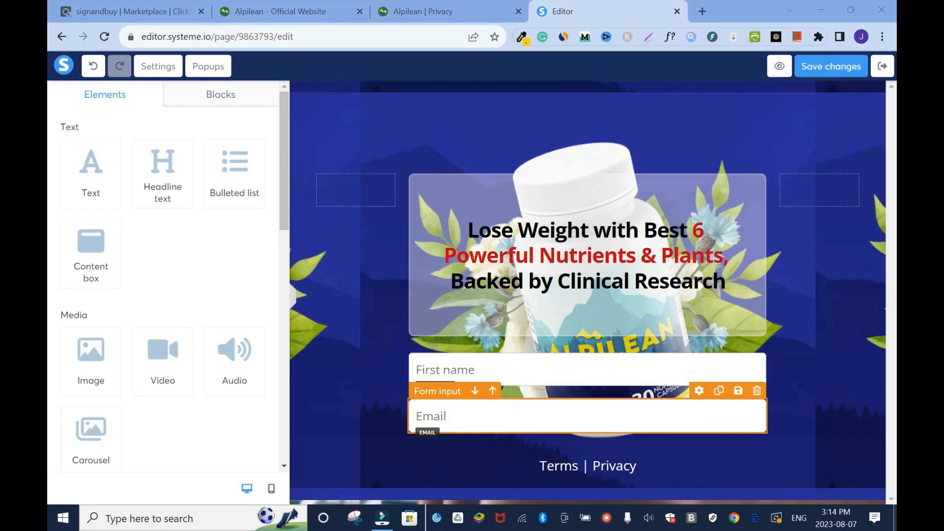
- Set the Email field's top margin to 7 and save the page changes
left_click(699, 390)
left_click_drag(281, 156, 288, 264)
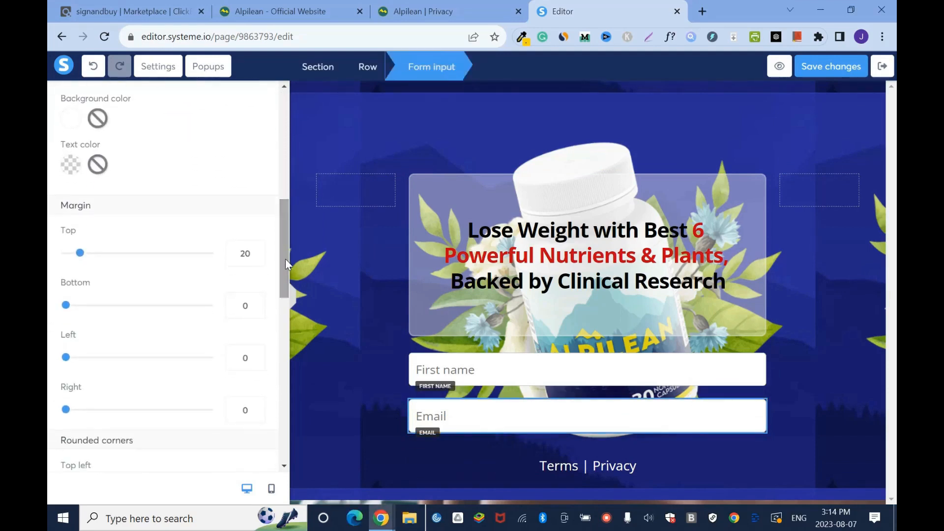
left_click(256, 258)
left_click(257, 257)
left_click(256, 257)
left_click(256, 258)
left_click(257, 258)
left_click(256, 257)
left_click(257, 258)
left_click(827, 63)
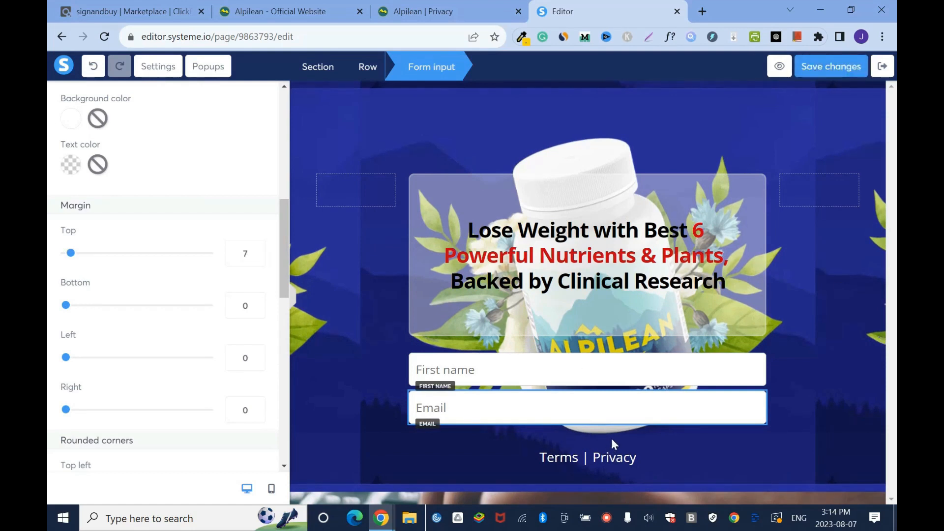
- Add a form Button element between the Email field and the Terms | Privacy text
left_click(828, 420)
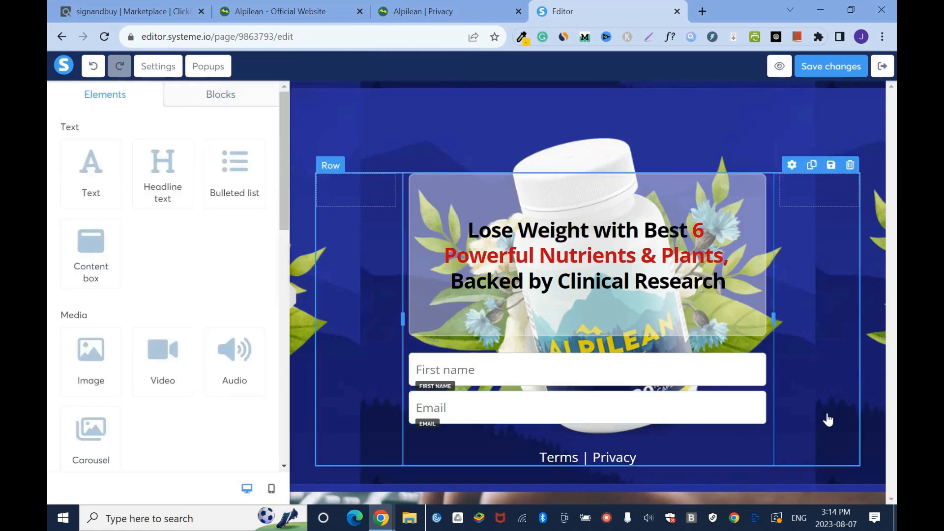
left_click_drag(285, 191, 295, 385)
left_click_drag(157, 201, 609, 422)
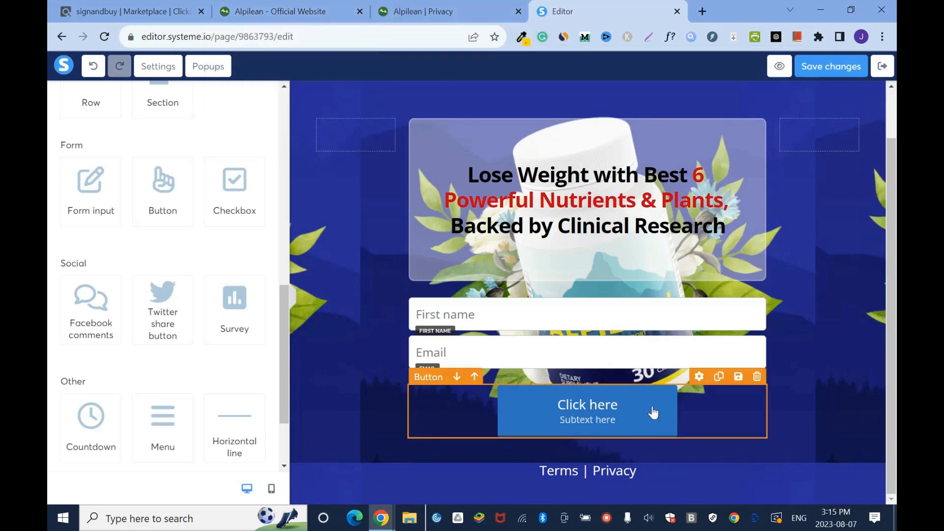
- Open the new button's background color for editing and copy the hex value fcd12c from the browser extension's Color Picker
left_click(700, 382)
left_click_drag(283, 149, 285, 311)
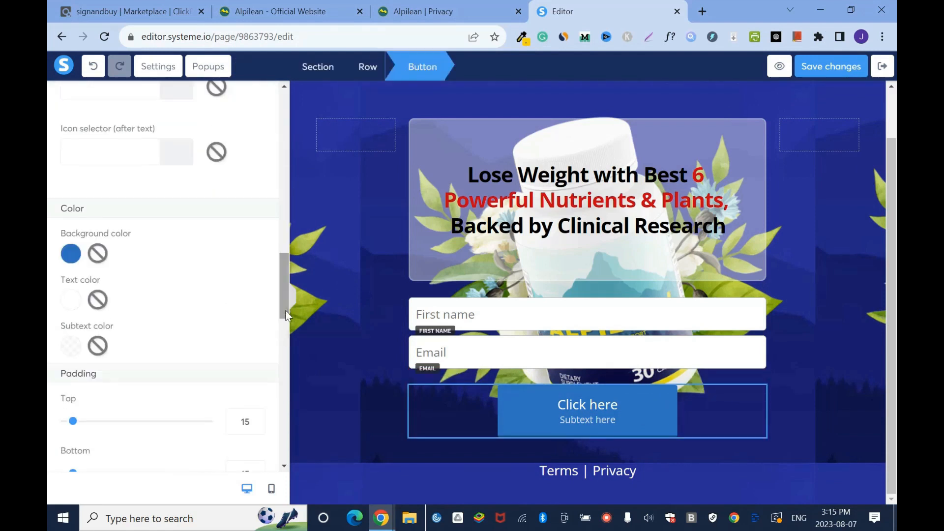
left_click(71, 254)
double_click(149, 363)
key("BackSpace")
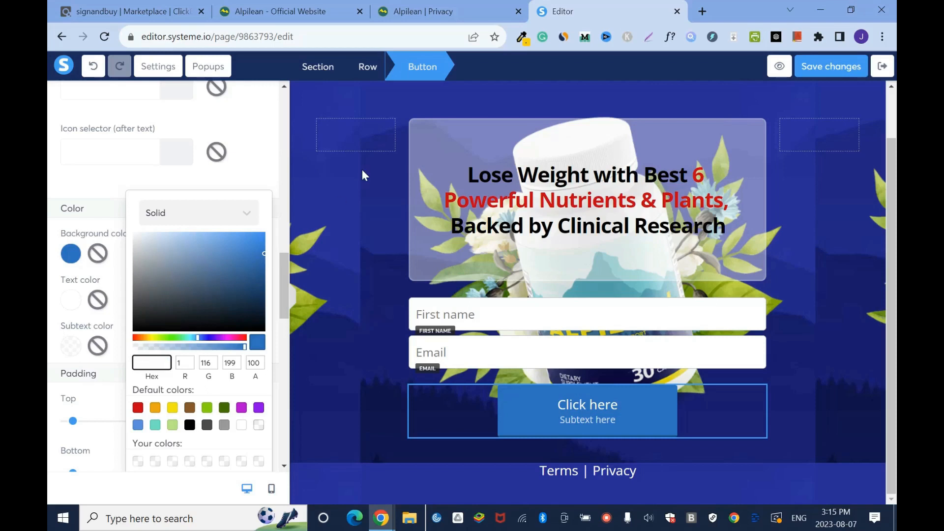
left_click(522, 36)
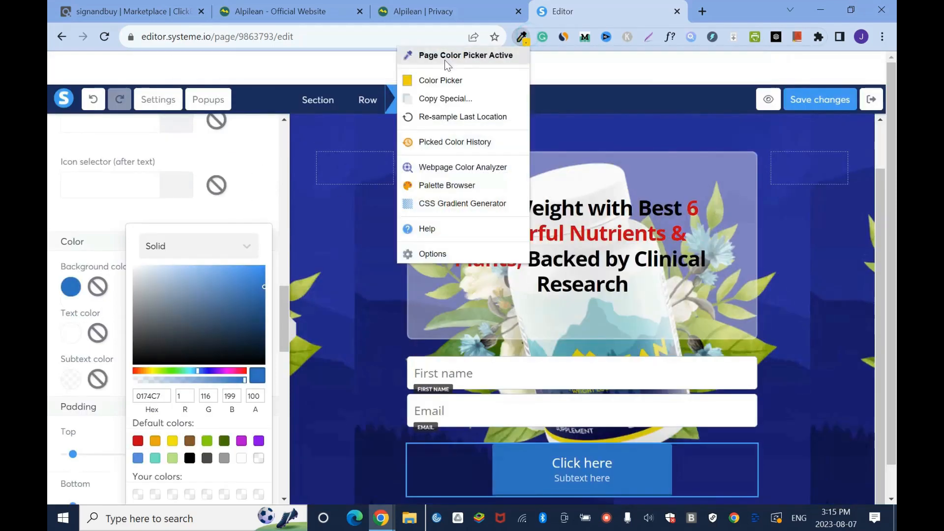
left_click(468, 58)
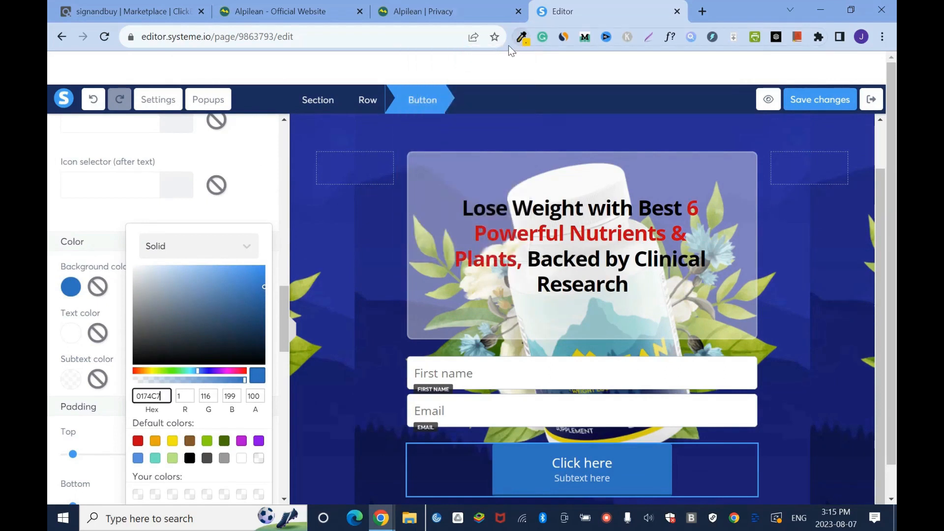
left_click(522, 36)
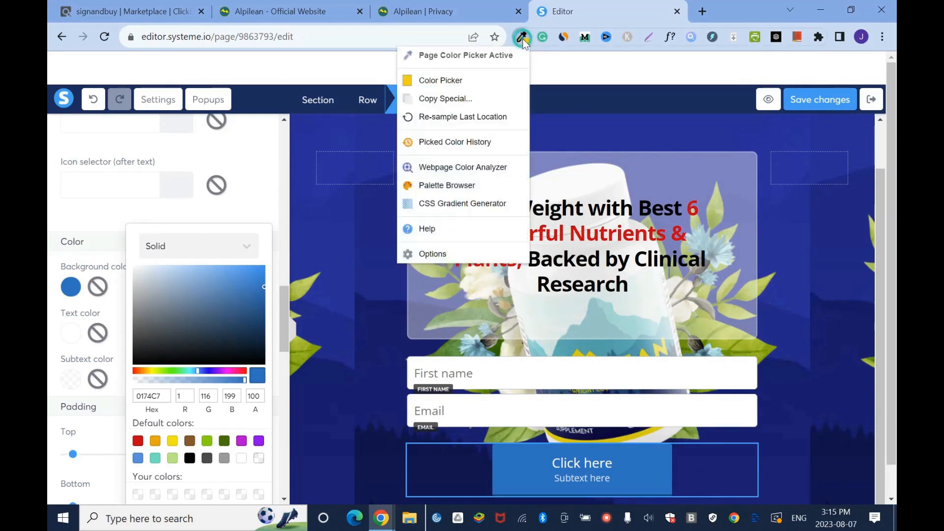
left_click(468, 81)
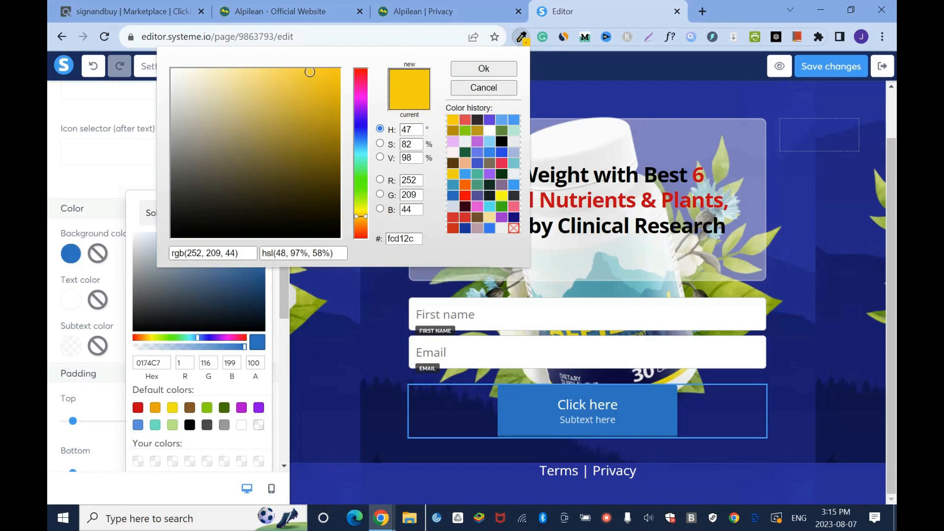
double_click(400, 239)
key("ctrl+c")
left_click(506, 74)
- Set the button's background color to hex FCD12C and save the page changes
double_click(148, 363)
key("BackSpace")
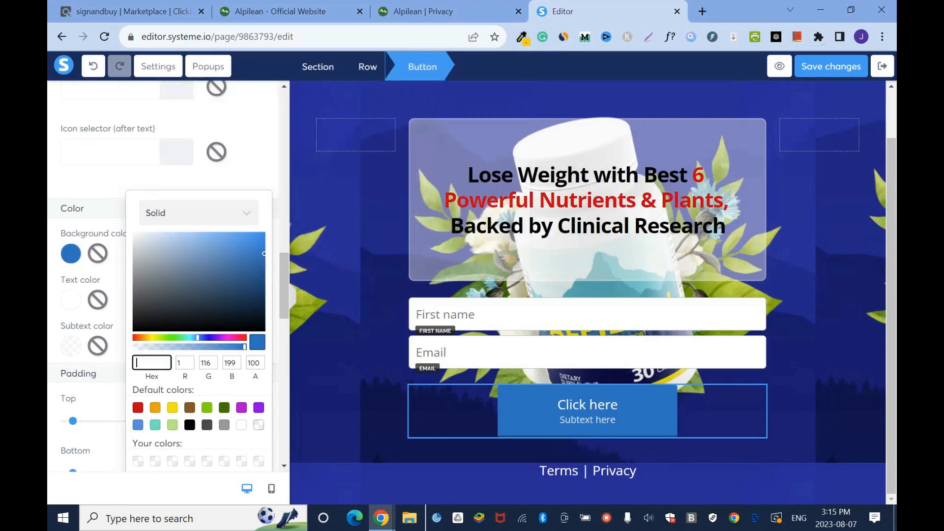
key("ctrl+v")
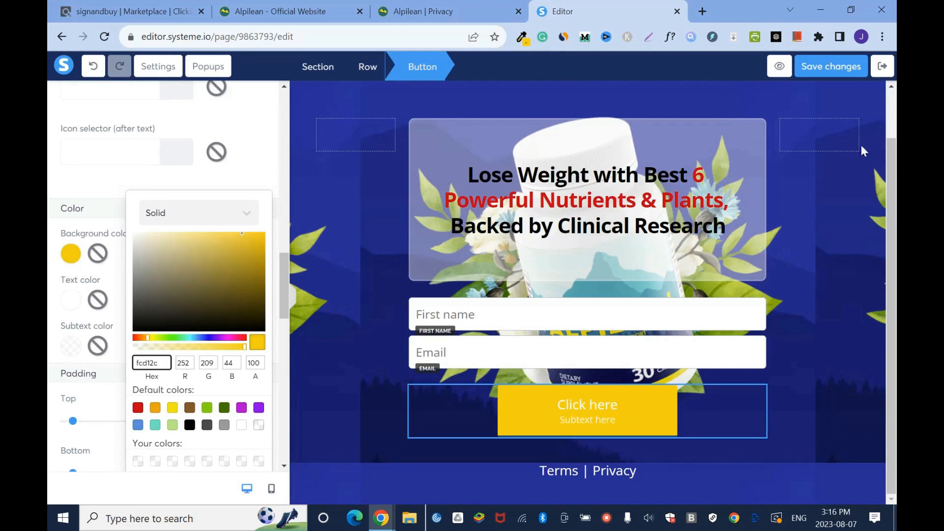
left_click(832, 67)
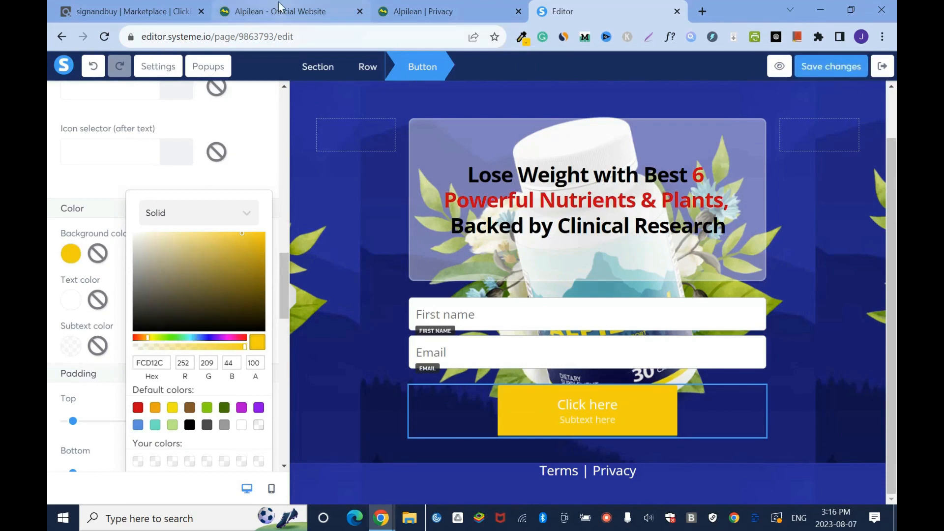
- Sample the yellow of an Add to Cart button on the Alpilean official website using the page color picker
left_click(279, 7)
scroll(49, 480, "up", 10)
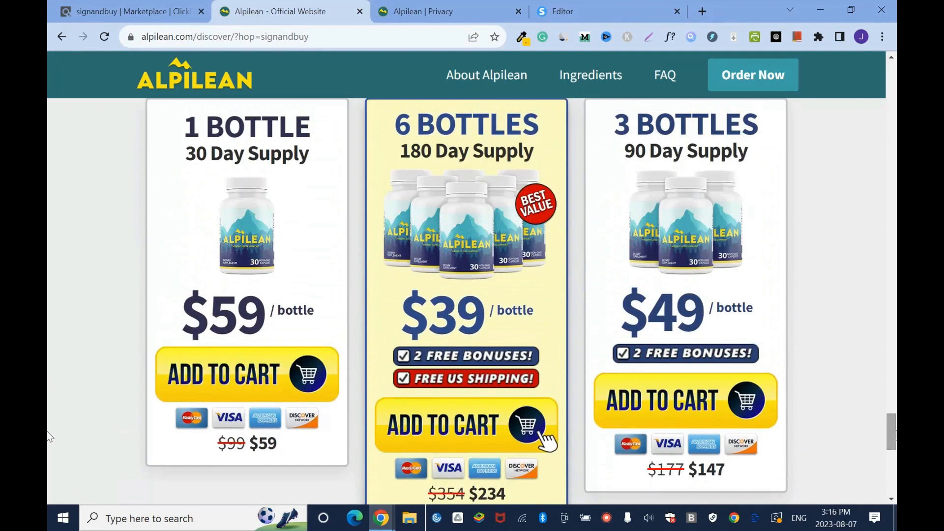
left_click(529, 41)
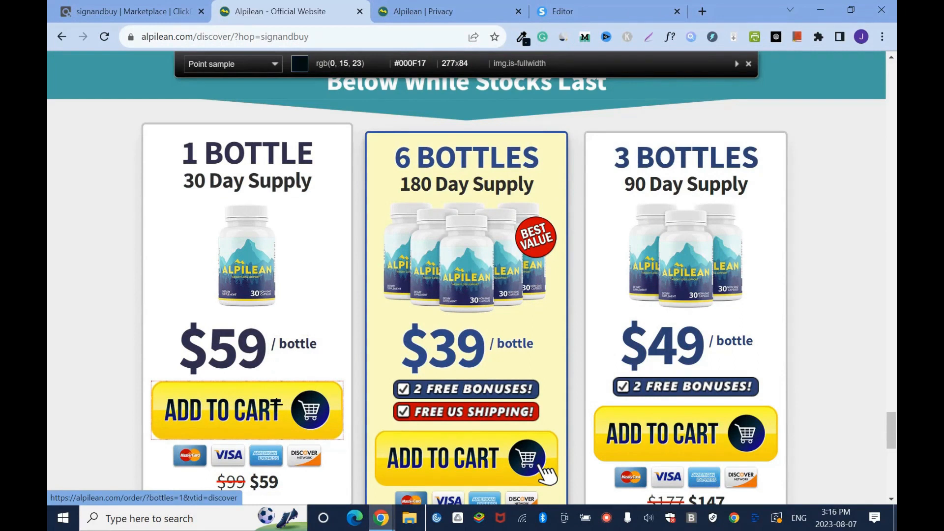
left_click(547, 475)
- Close the Alpilean Privacy page and return to the page editor
left_click(585, 11)
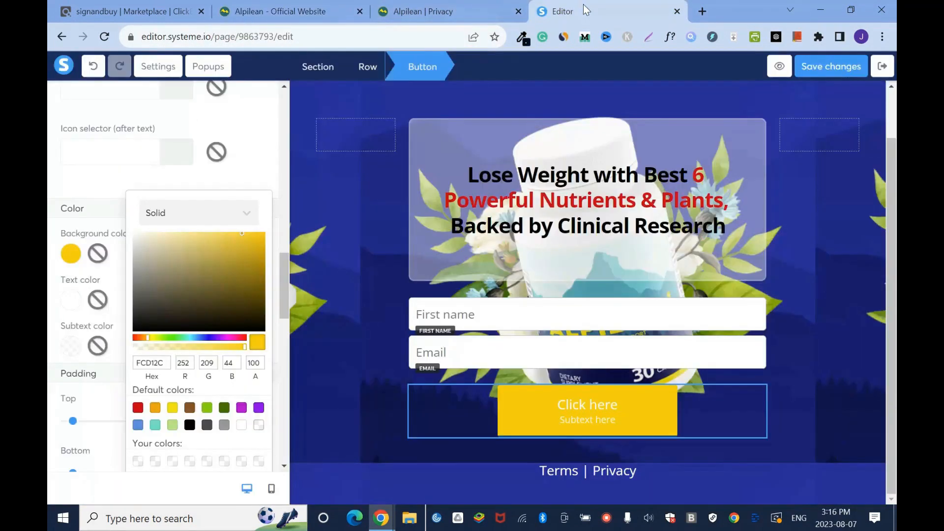
left_click(423, 11)
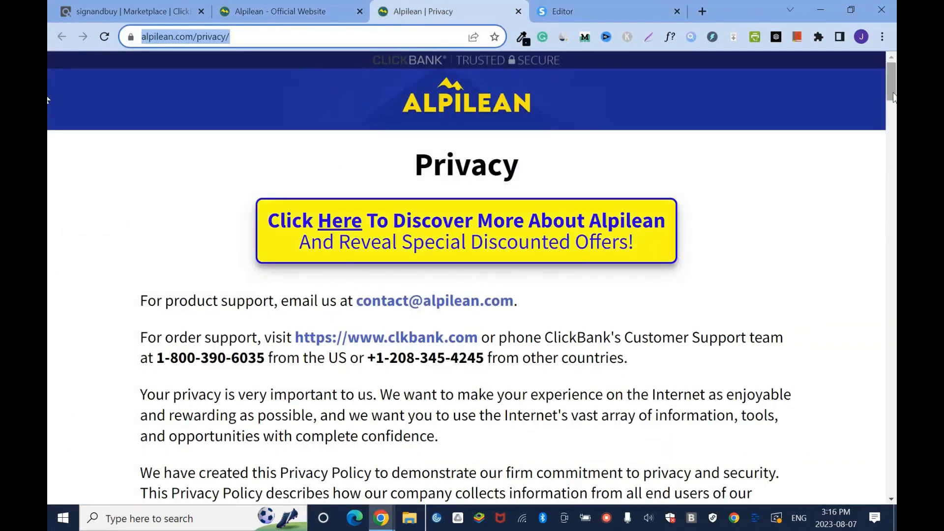
left_click(518, 11)
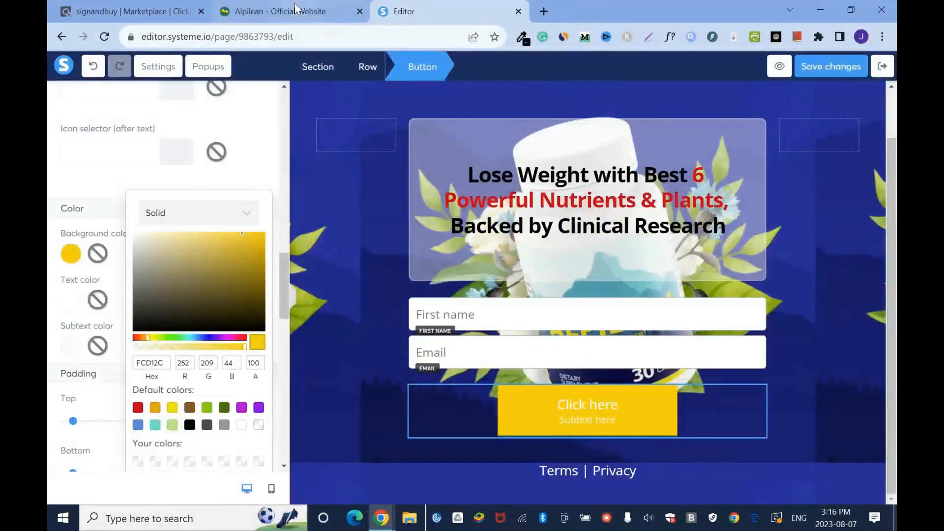
- Examine the Alpilean official website, including its bottle offers, scientific references, money-back guarantee and opening text
left_click(297, 7)
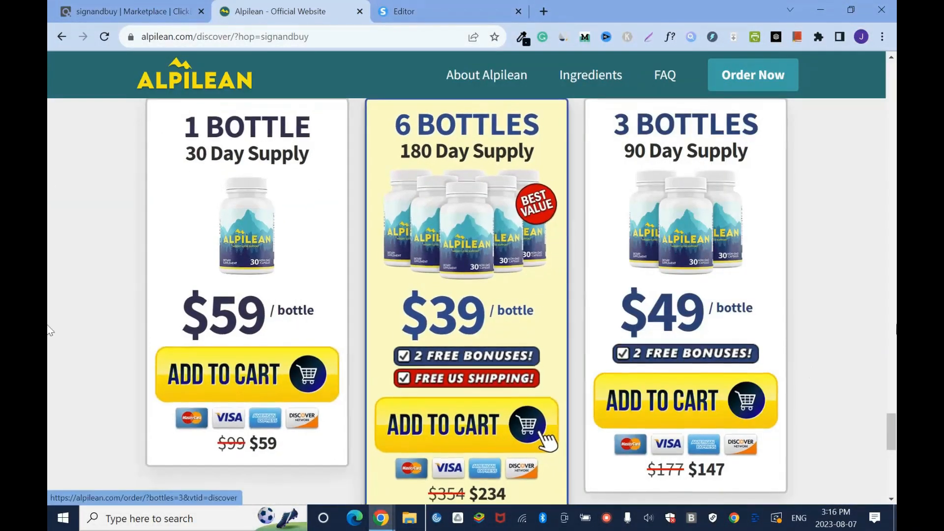
scroll(49, 450, "down", 7)
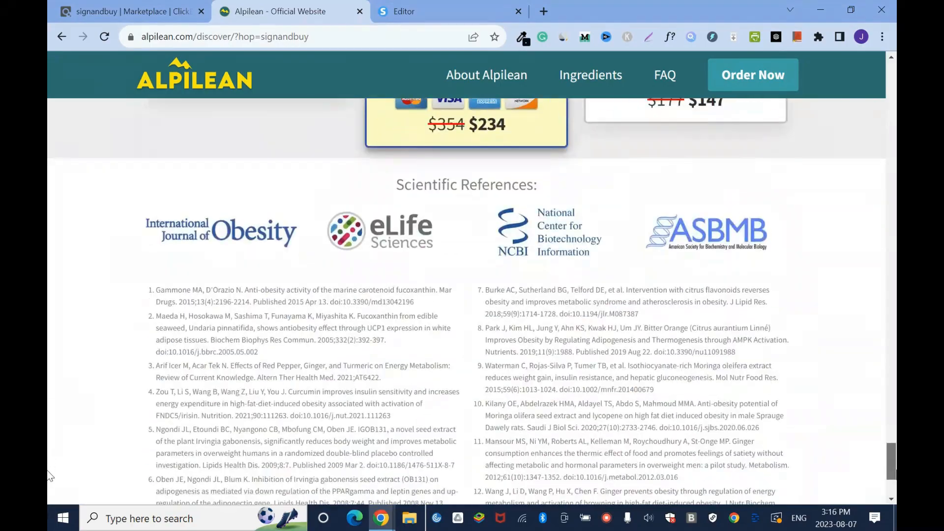
scroll(48, 438, "up", 10)
scroll(47, 409, "down", 5)
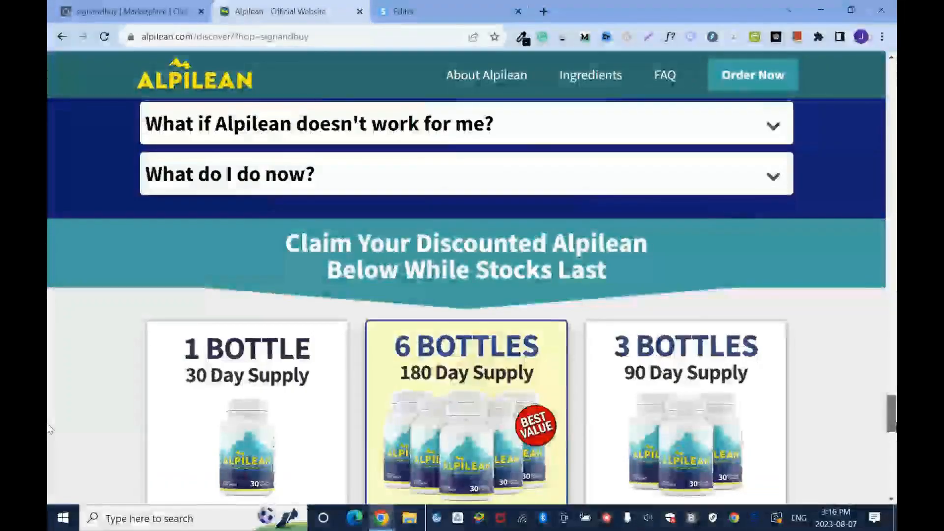
scroll(49, 394, "up", 8)
scroll(48, 381, "up", 20)
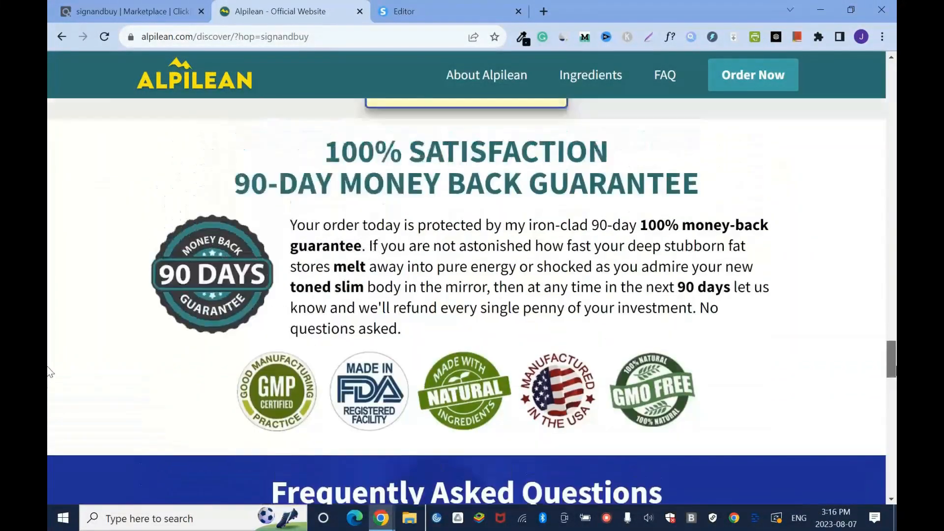
scroll(49, 118, "down", 10)
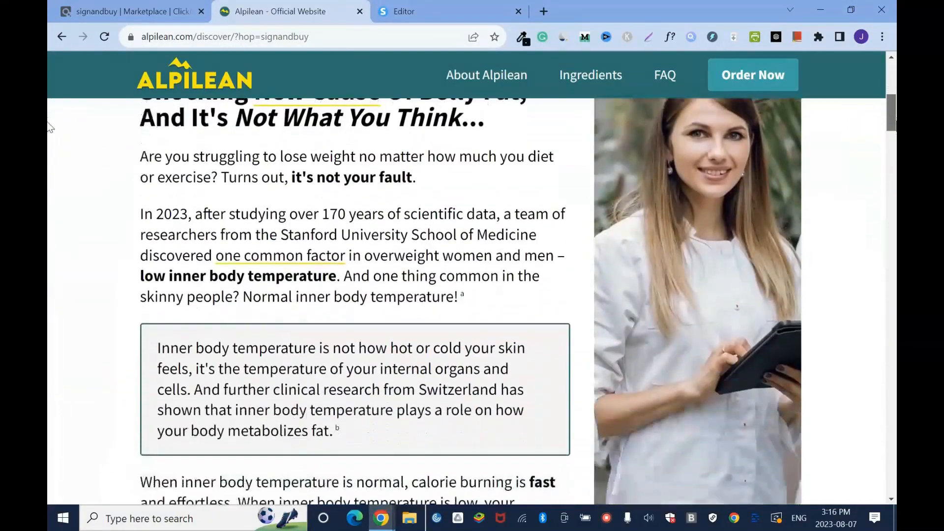
scroll(48, 158, "up", 2)
scroll(48, 158, "down", 1)
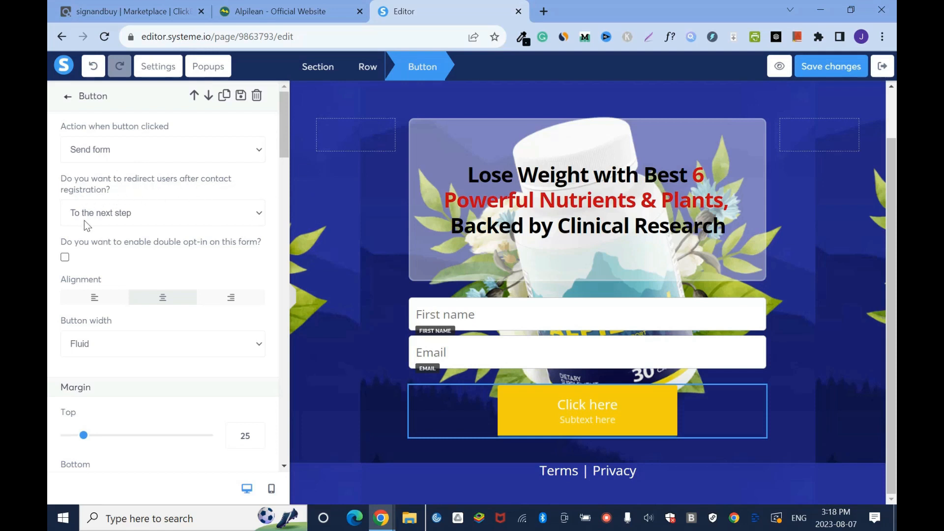
- Set the form button to redirect contacts to a custom URL after registration
left_click(257, 218)
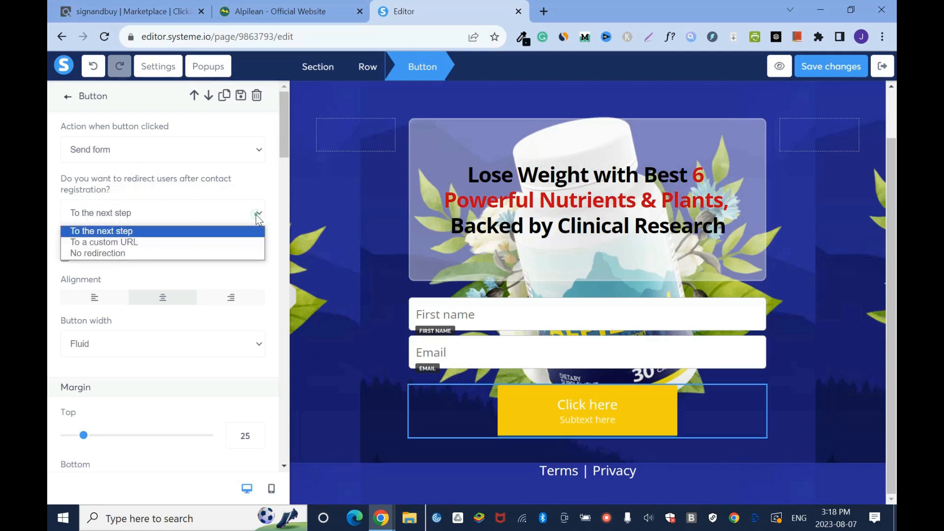
left_click(135, 242)
left_click(104, 265)
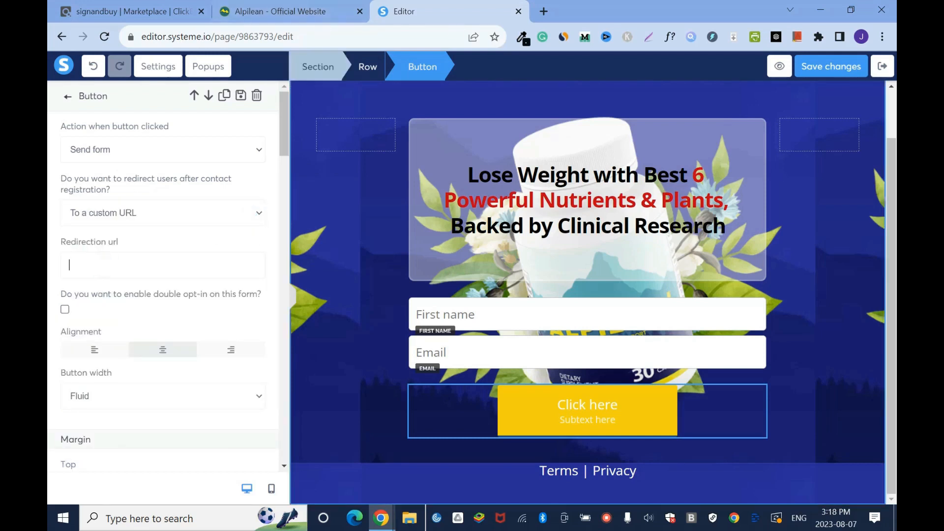
- Copy the ClickBank offer link from the Grammarly document, enter it as the button's redirection URL and save the page changes
left_click(382, 518)
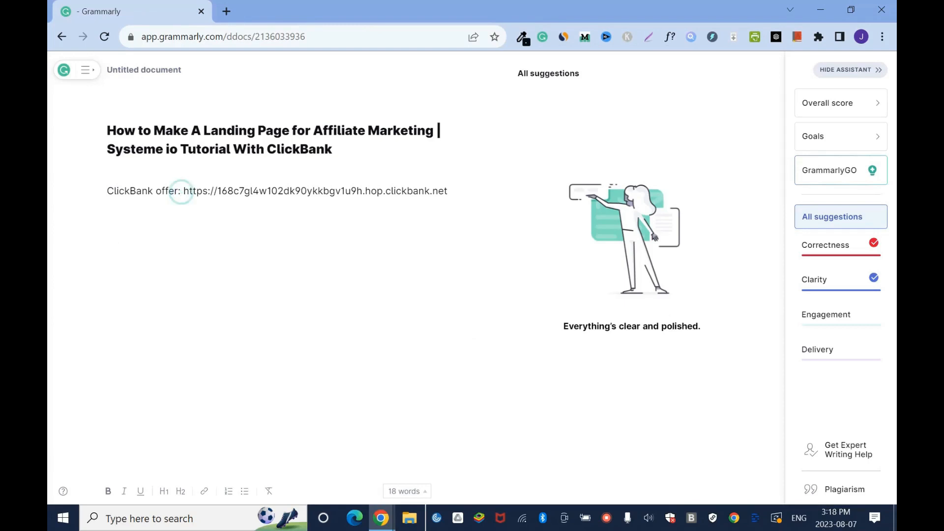
left_click_drag(183, 191, 504, 192)
key("ctrl+c")
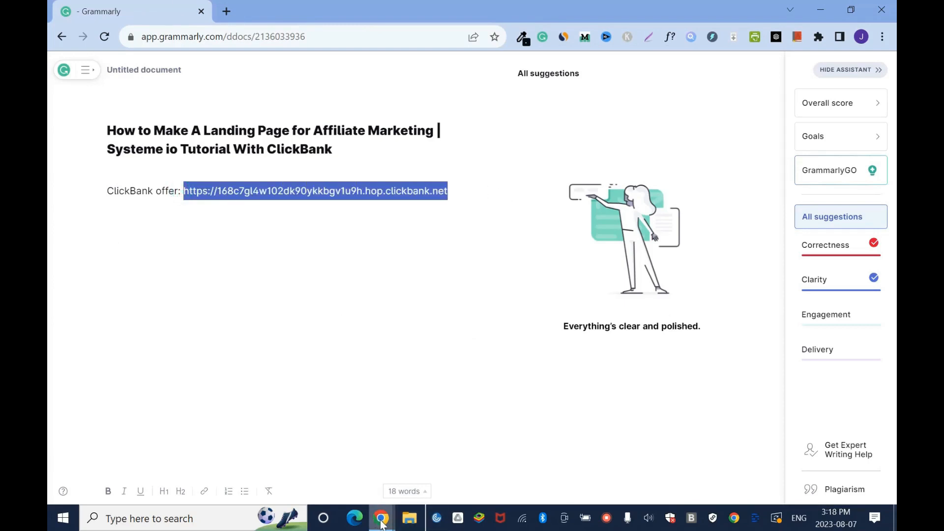
mouse_move(382, 523)
left_click(324, 459)
key("ctrl+v")
left_click(830, 67)
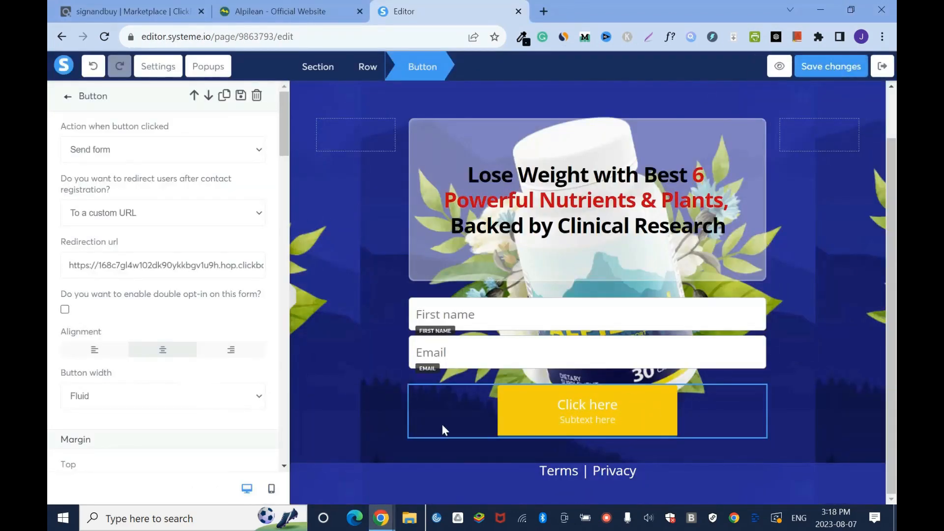
- Change the yellow form button's main text to "Access Now"
left_click_drag(285, 129, 287, 218)
left_click_drag(118, 192, 51, 187)
type("Access N")
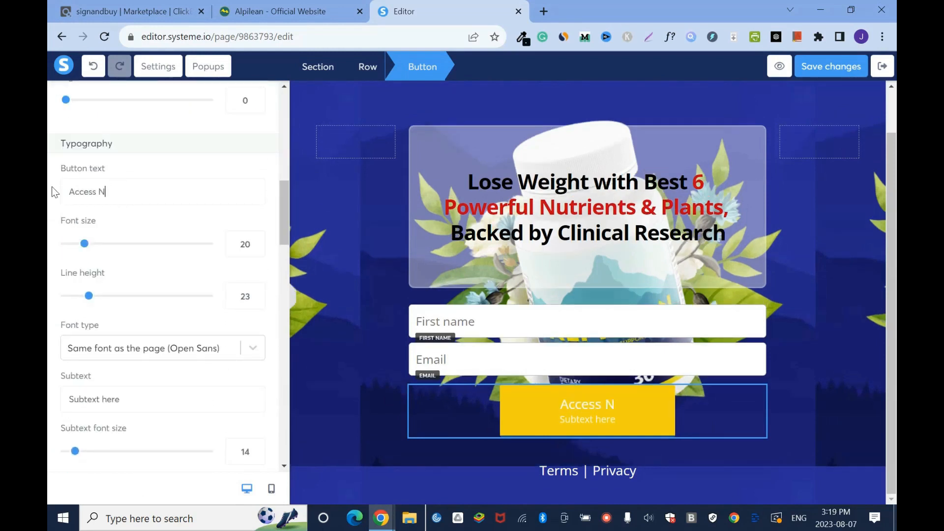
type("ow")
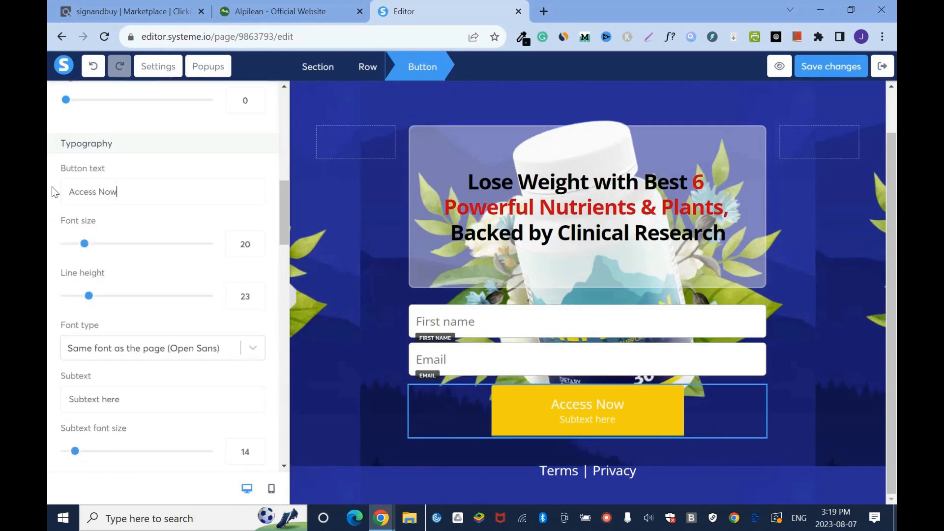
- Set the button text's font size to 26 and its line height to 20
left_click(258, 293)
left_click(258, 293)
left_click(258, 294)
left_click(259, 240)
left_click(258, 240)
left_click(257, 240)
left_click(257, 240)
left_click(257, 240)
left_click(258, 241)
left_click(256, 300)
left_click(256, 300)
left_click(256, 300)
left_click(257, 300)
left_click(257, 301)
left_click(257, 301)
- Remove the placeholder subtext from the Access Now button, keeping the page's Open Sans font
scroll(256, 275, "down", 2)
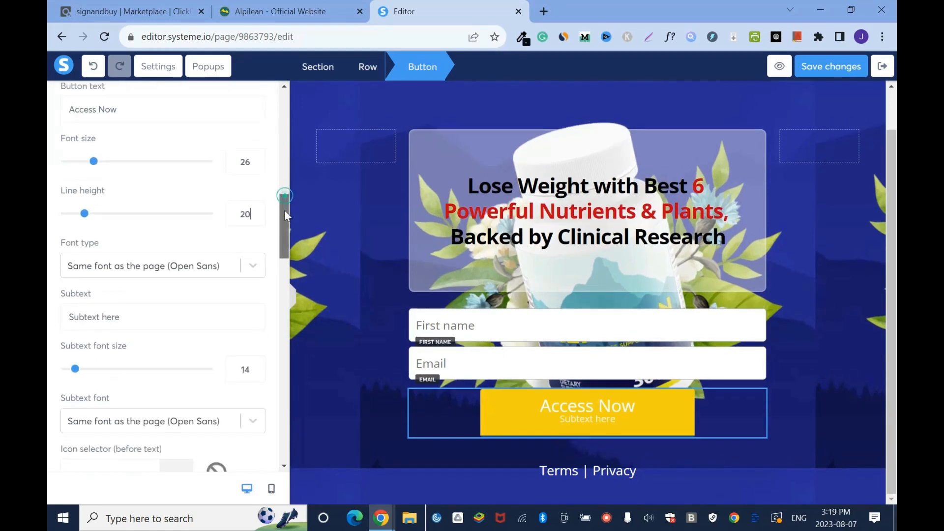
left_click(254, 259)
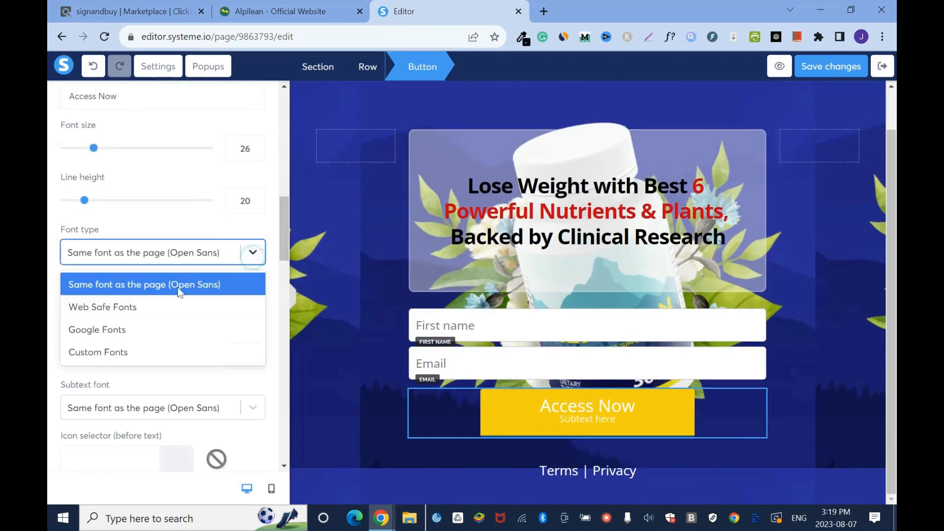
left_click(273, 200)
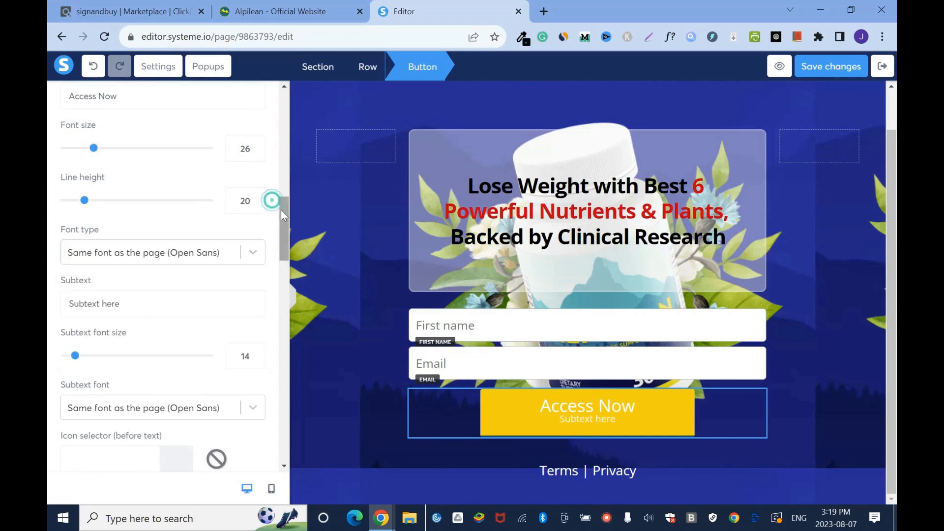
scroll(282, 213, "down", 2)
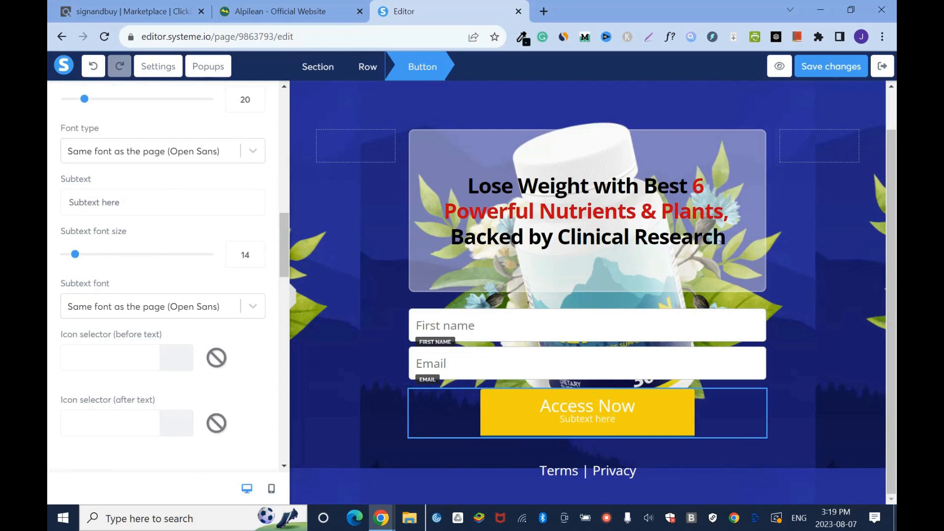
key("ctrl+a")
key("BackSpace")
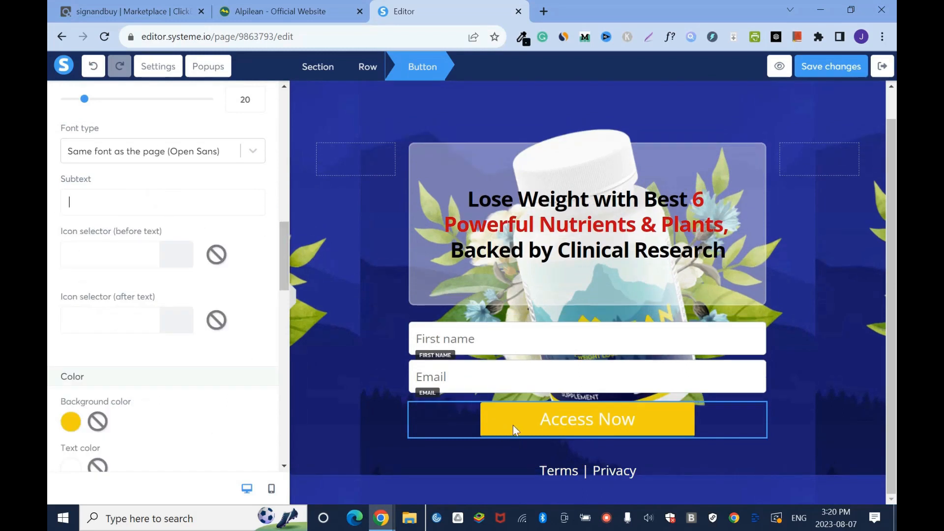
- Examine the yellow add-to-cart buttons on the Alpilean official website and return to the page editor
left_click(260, 9)
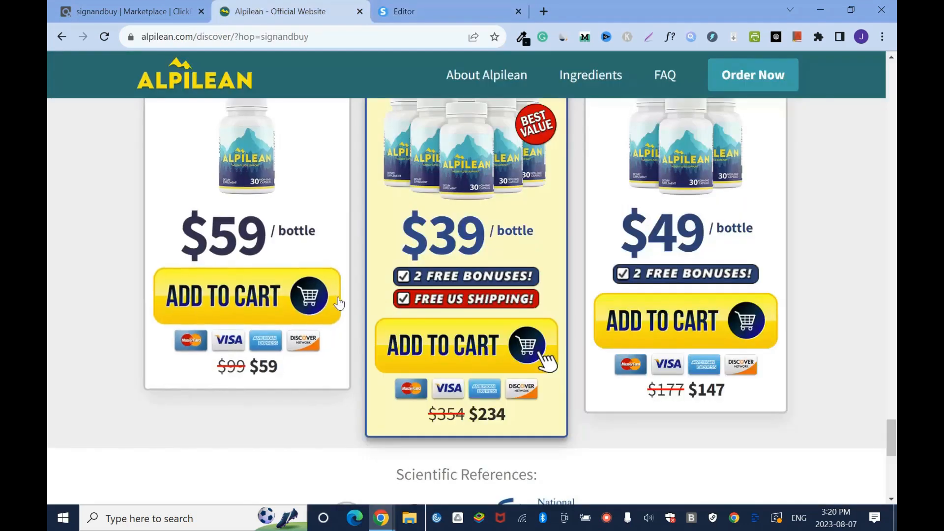
left_click(440, 3)
left_click(291, 3)
left_click(409, 2)
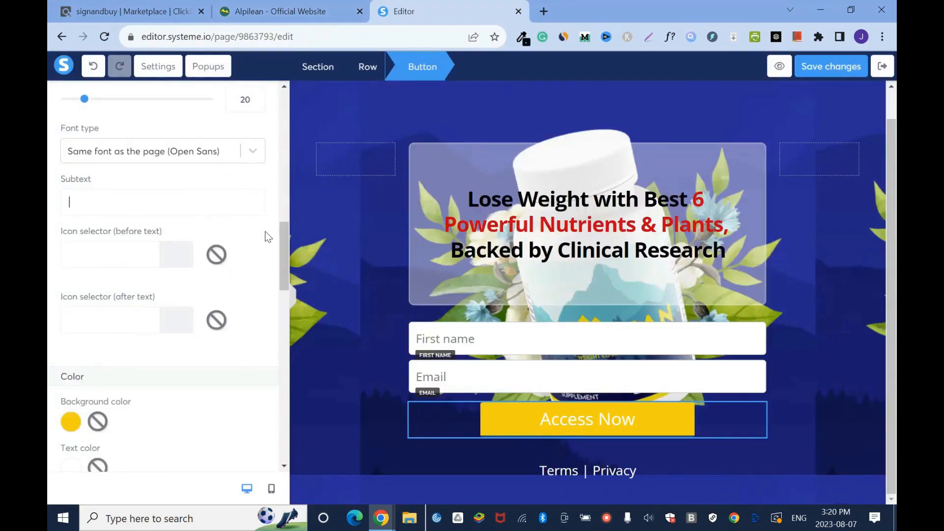
- Set the button's text color to hex 000F17, taken from the browser's color picker extension, and save the page changes
scroll(282, 252, "down", 3)
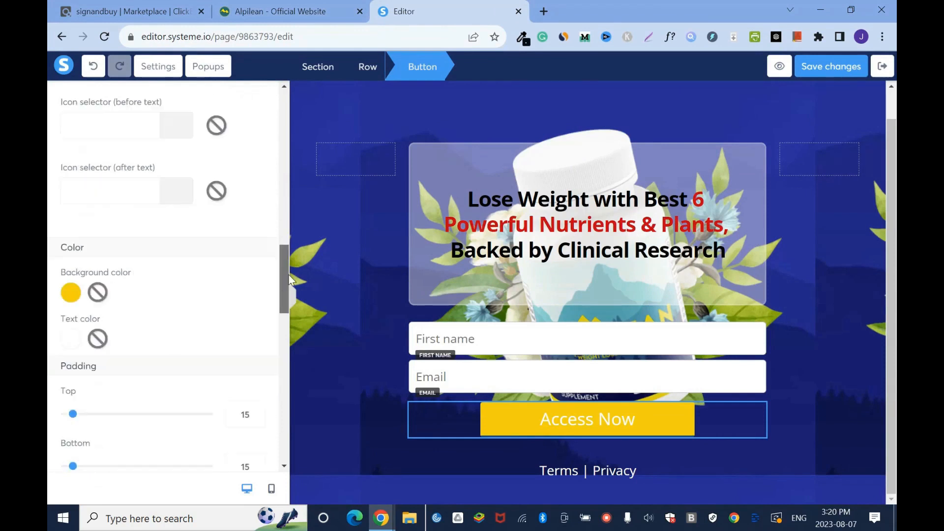
left_click(75, 337)
double_click(150, 413)
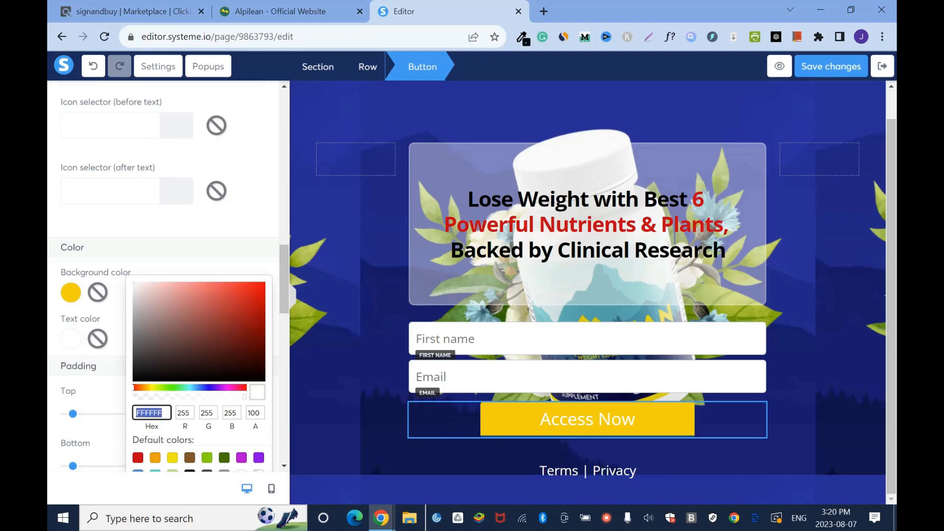
key("BackSpace")
left_click(525, 39)
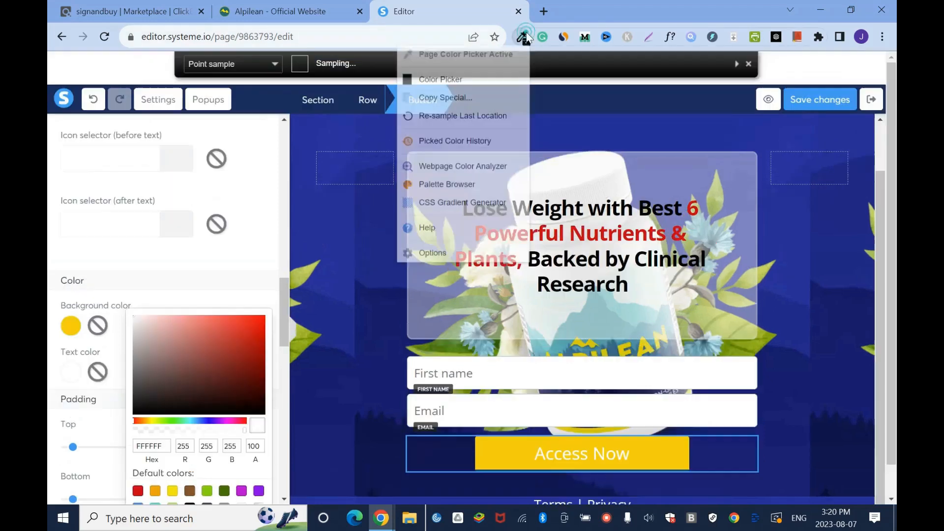
left_click(457, 78)
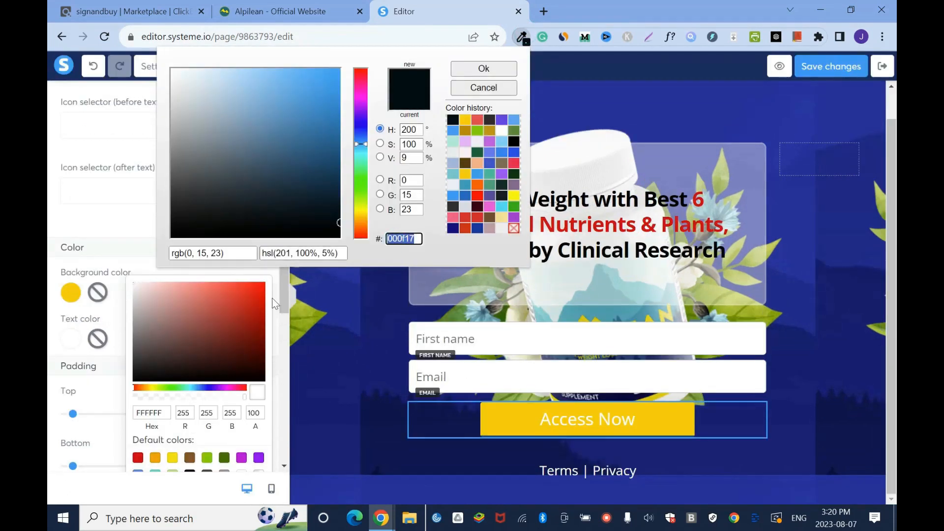
left_click(501, 68)
double_click(150, 413)
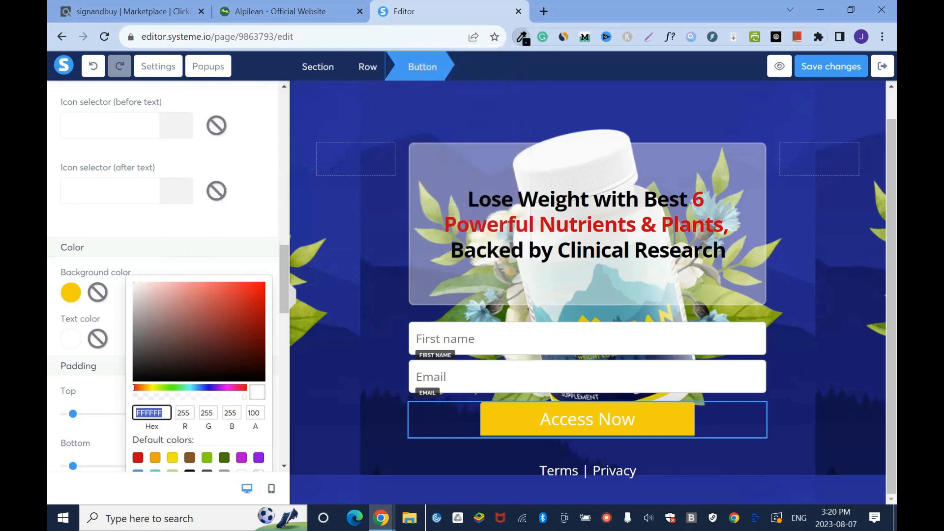
type("000f17")
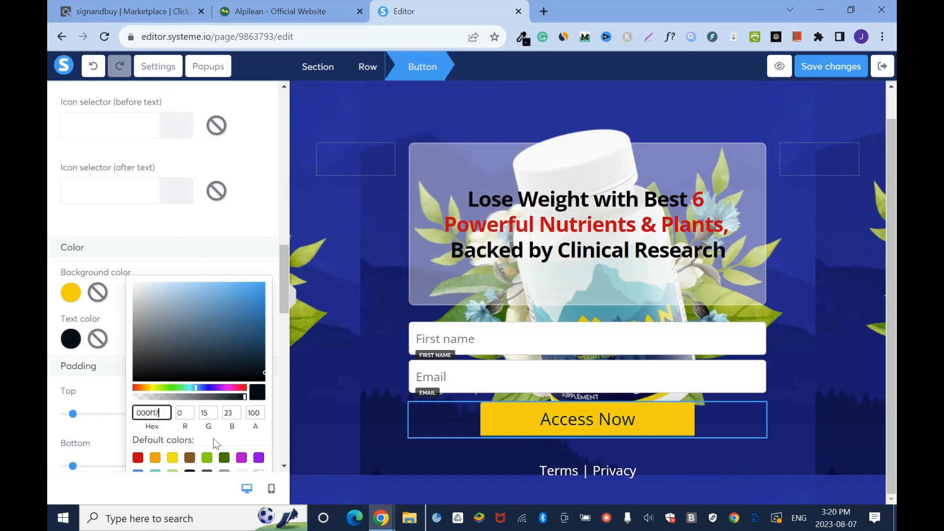
left_click(832, 66)
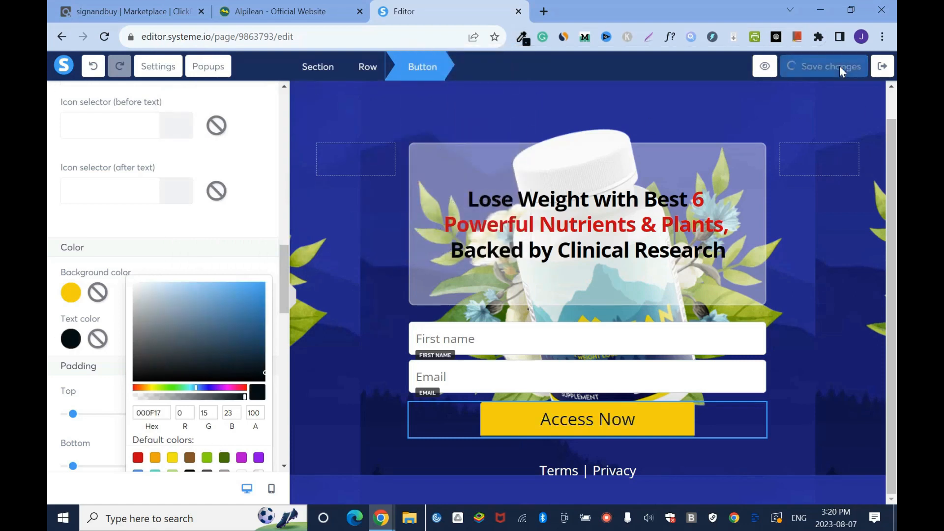
- Choose a solid border style for the button and review the available border sizes, keeping 3px
mouse_move(285, 277)
left_mouse_down()
mouse_move(287, 301)
mouse_move(287, 293)
left_mouse_up()
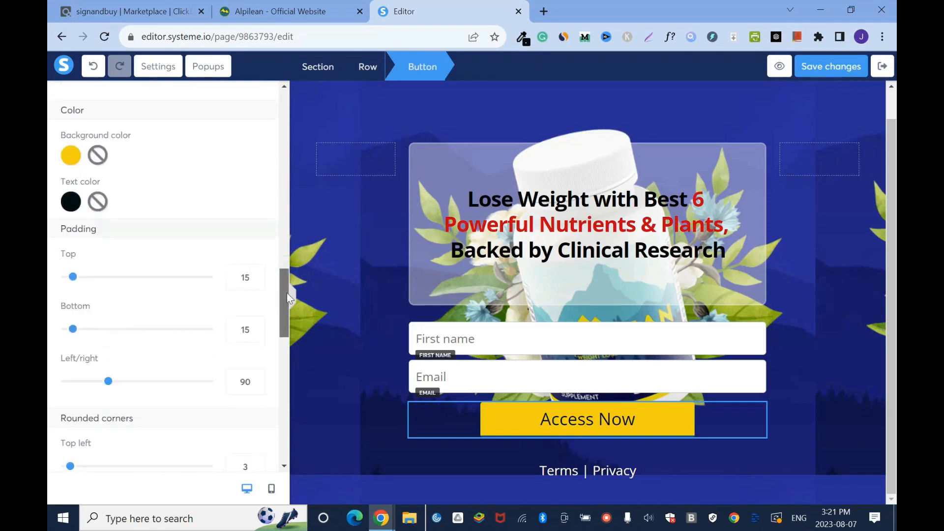
scroll(186, 239, "down", 10)
left_click(259, 266)
left_click(141, 292)
left_click(258, 418)
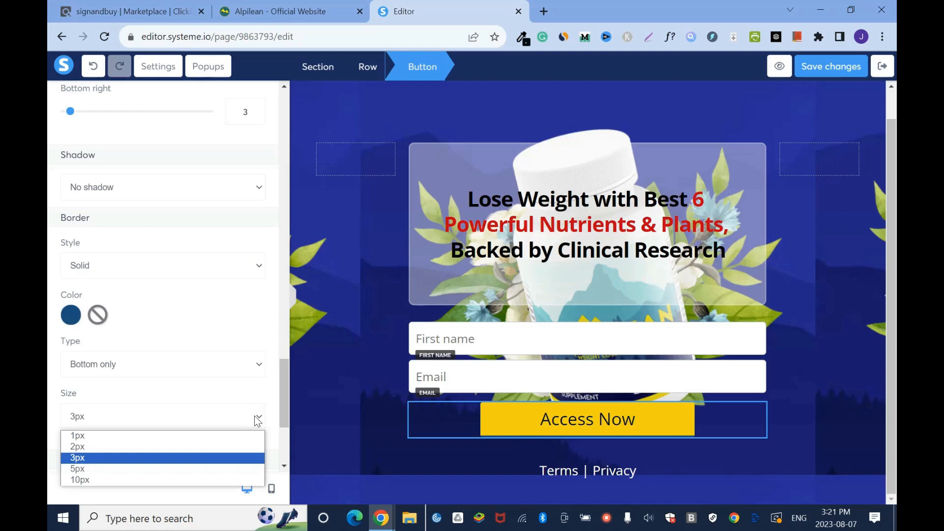
left_click(190, 426)
- Try the web safe font Times New Roman on the Access Now button text
left_click(608, 424)
left_click(608, 424)
left_click(608, 424)
left_click(608, 424)
left_click_drag(281, 138, 288, 230)
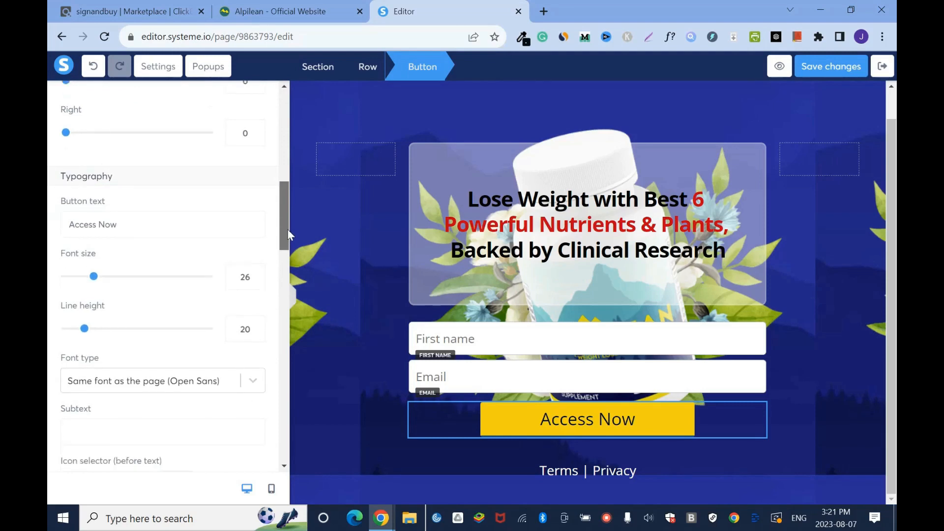
scroll(287, 229, "down", 3)
left_click(259, 231)
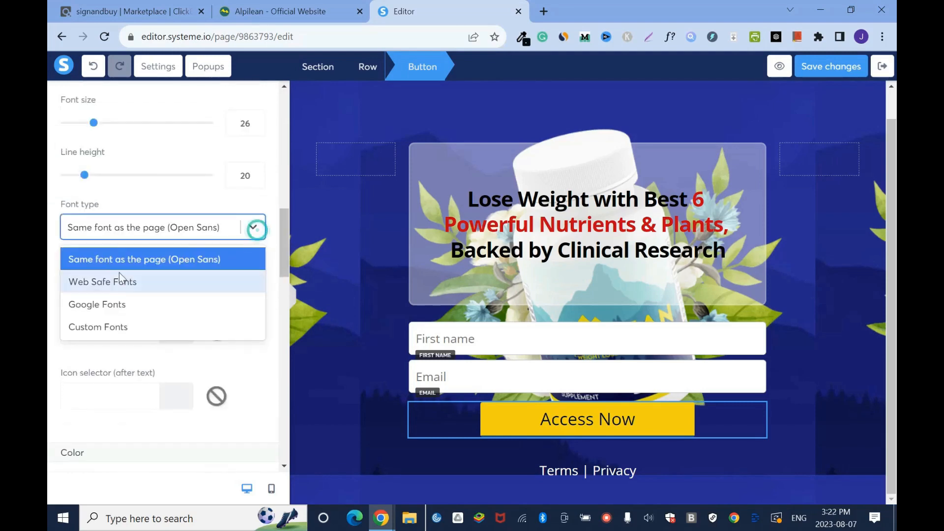
left_click(155, 288)
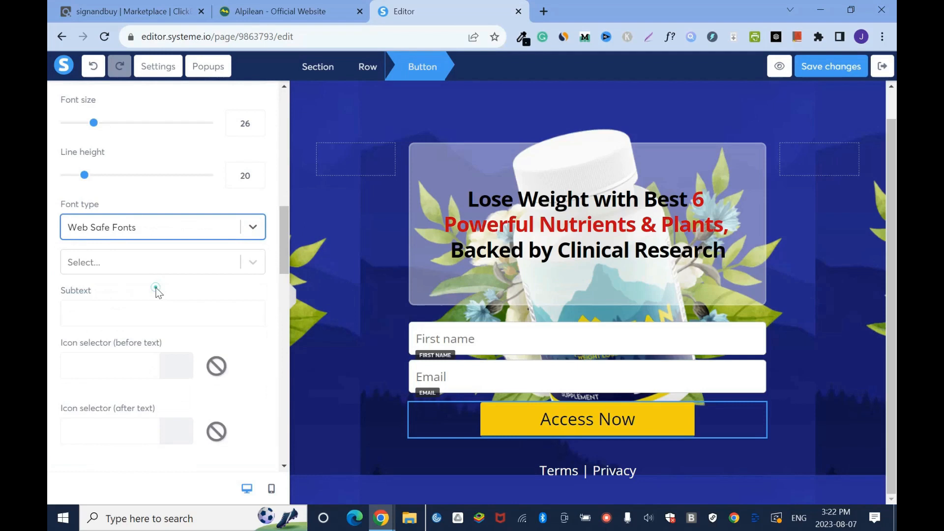
left_click(253, 262)
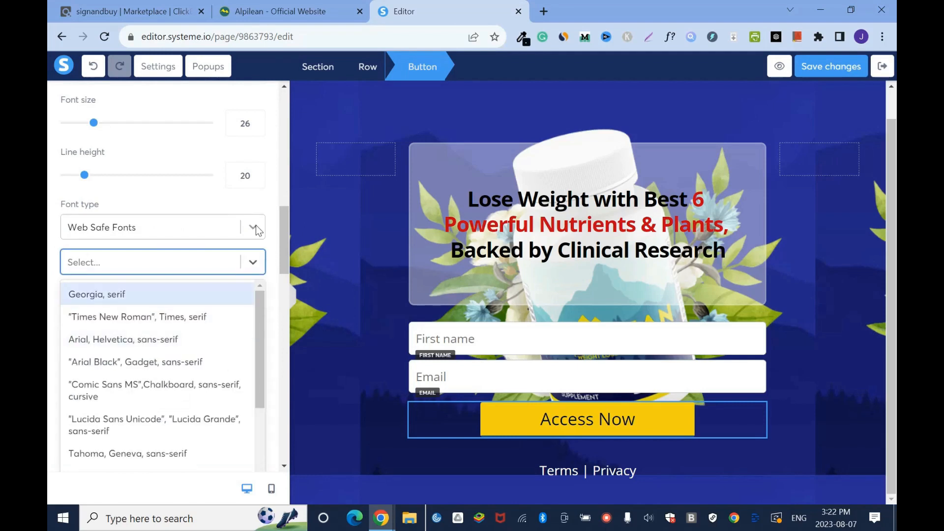
left_click(178, 317)
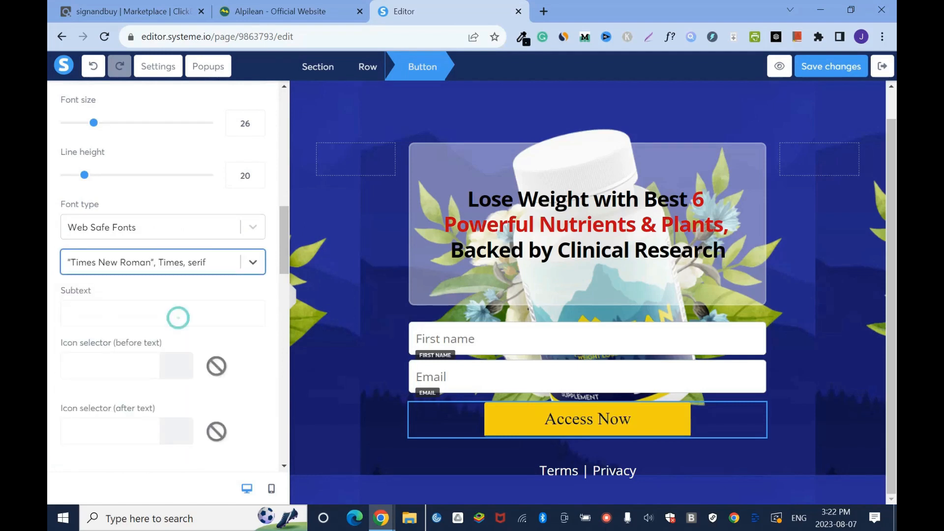
- Try Comic Sans MS and Lucida Console on the button text and return it to Times New Roman
left_click(253, 263)
left_click(138, 386)
left_click(253, 263)
scroll(255, 350, "down", 3)
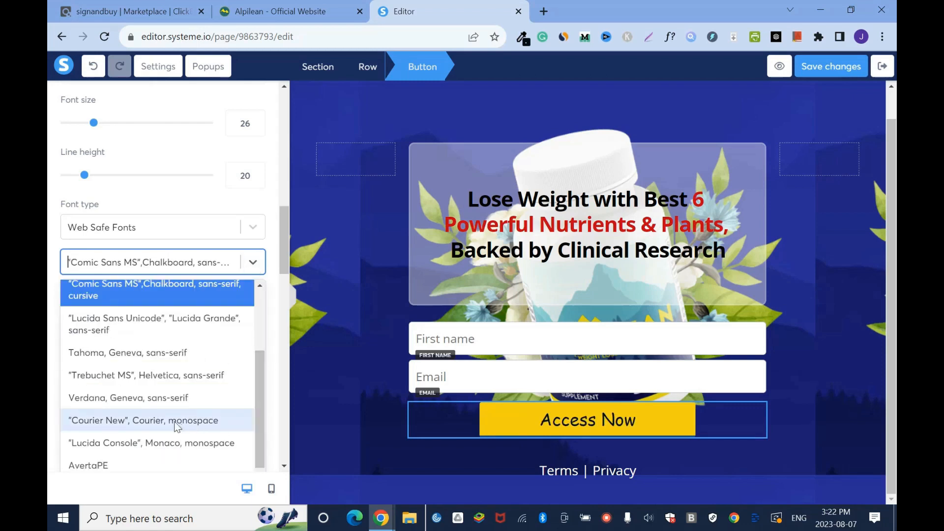
left_click(188, 444)
left_click(253, 263)
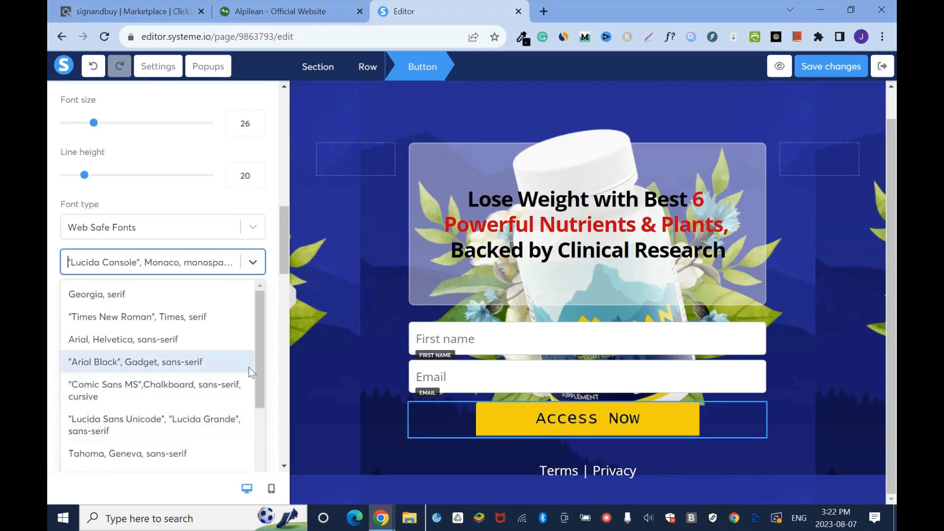
left_click(165, 320)
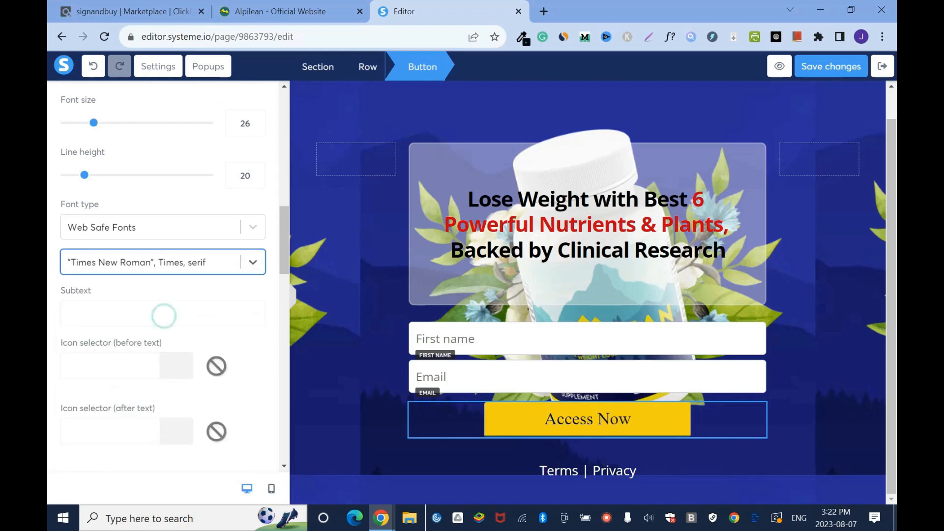
- Set the button text to the Google font Montserrat in the Bold 700 style, after trying Light 300
left_click(259, 228)
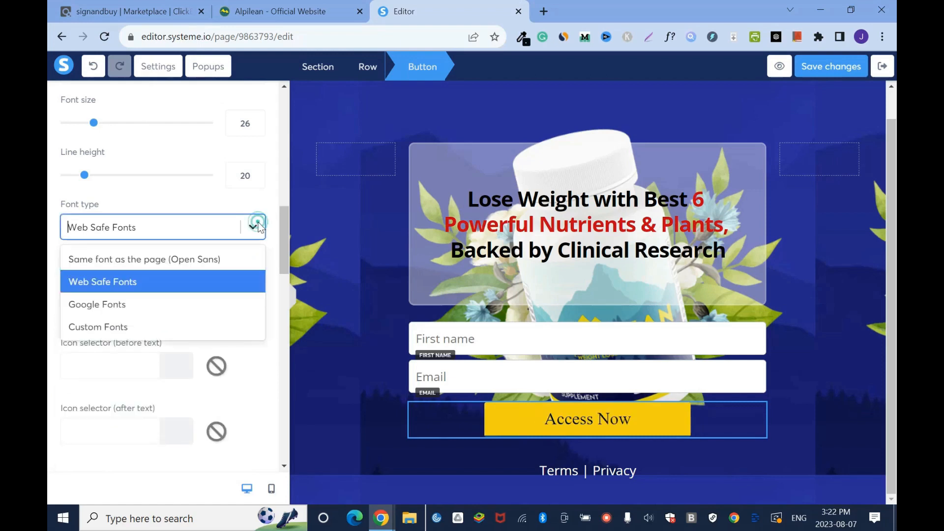
left_click(135, 308)
left_click(254, 261)
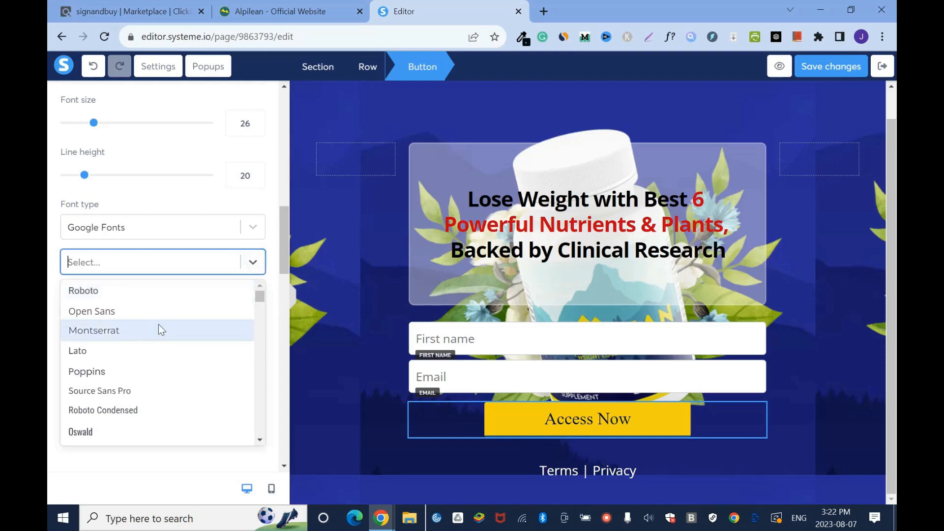
left_click(146, 329)
left_click(254, 313)
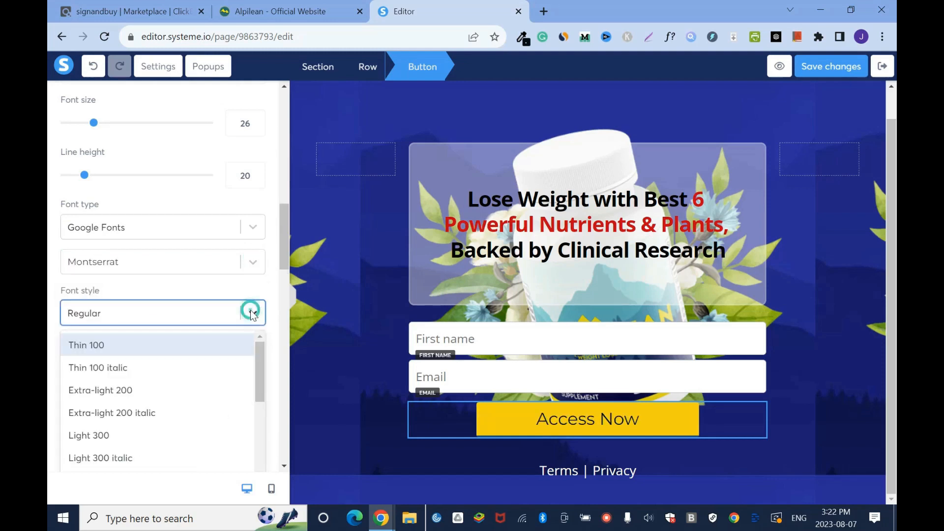
left_click(142, 434)
left_click(254, 313)
scroll(176, 413, "down", 3)
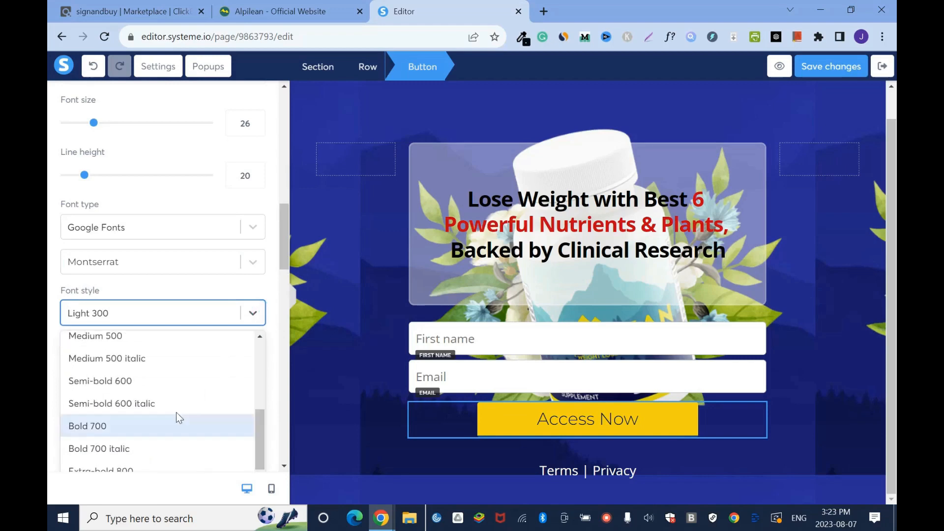
left_click(109, 426)
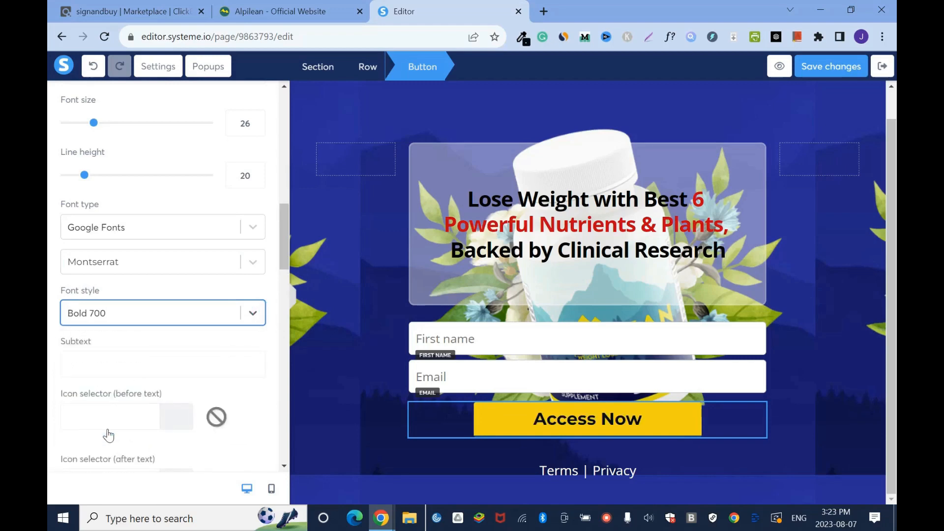
- Deselect the button, save the page changes and look over the finished squeeze page
left_click(343, 369)
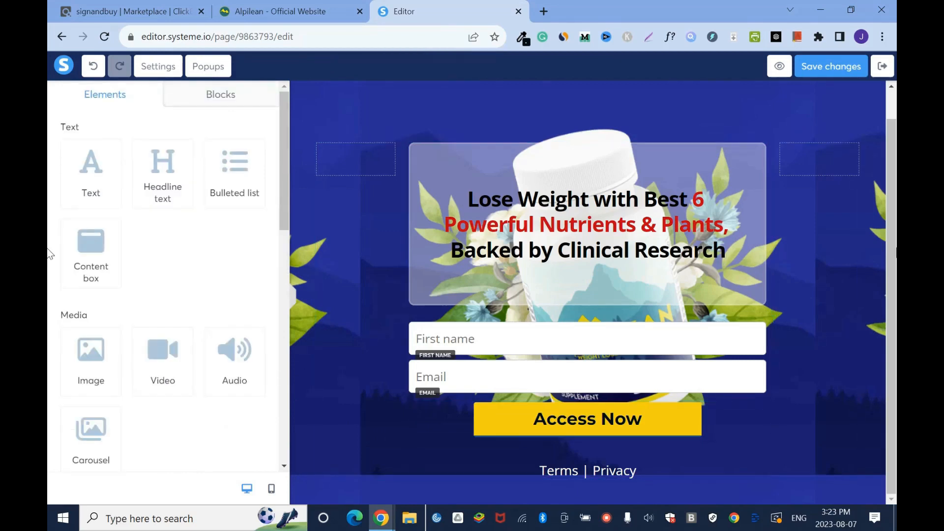
left_click(832, 66)
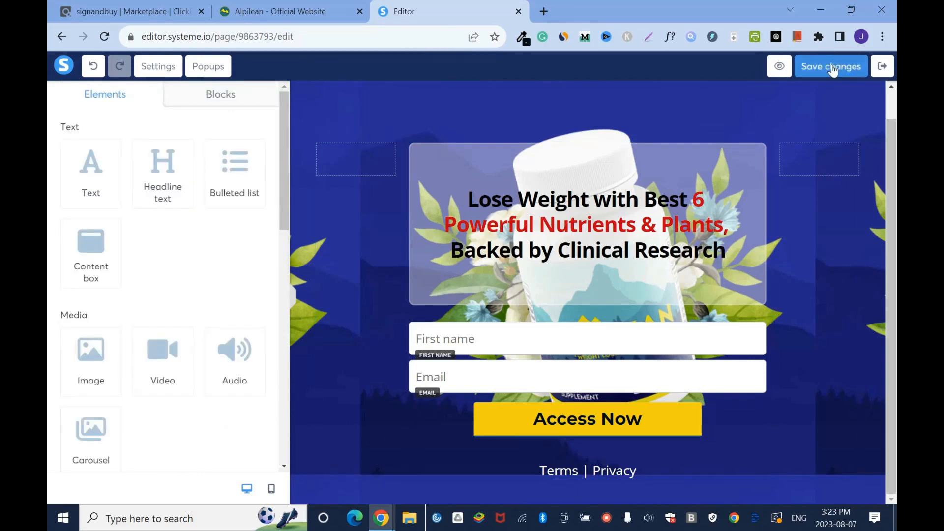
scroll(893, 347, "up", 1)
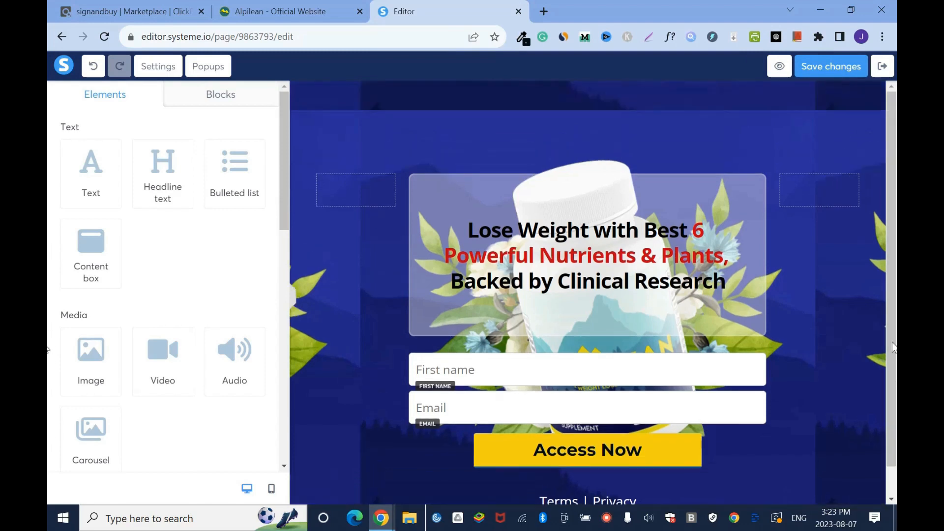
scroll(888, 321, "down", 1)
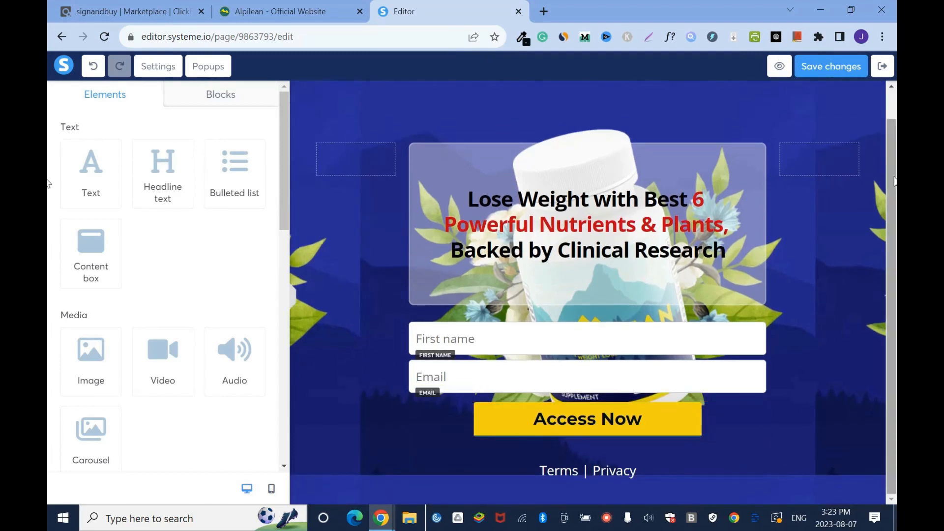
- Leave the editor, view the live squeeze page to check its layout, and close it
left_click(883, 66)
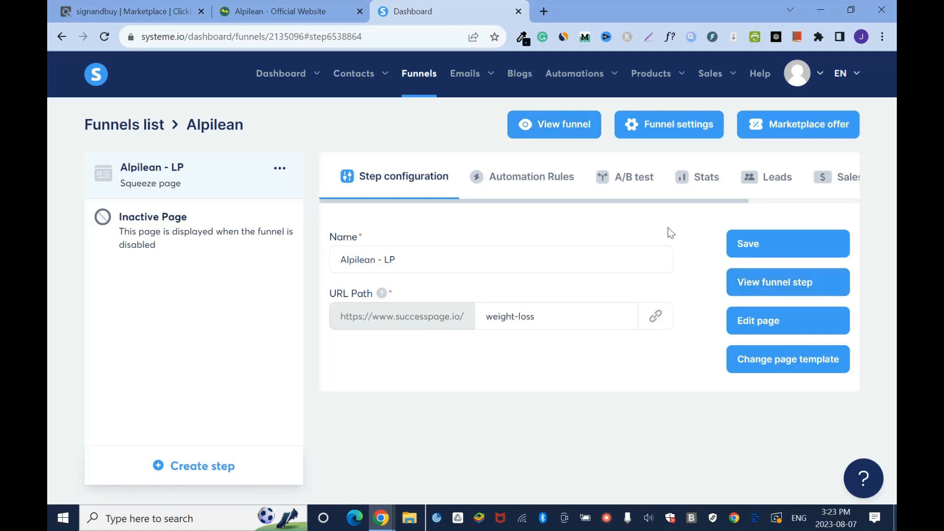
left_click(571, 126)
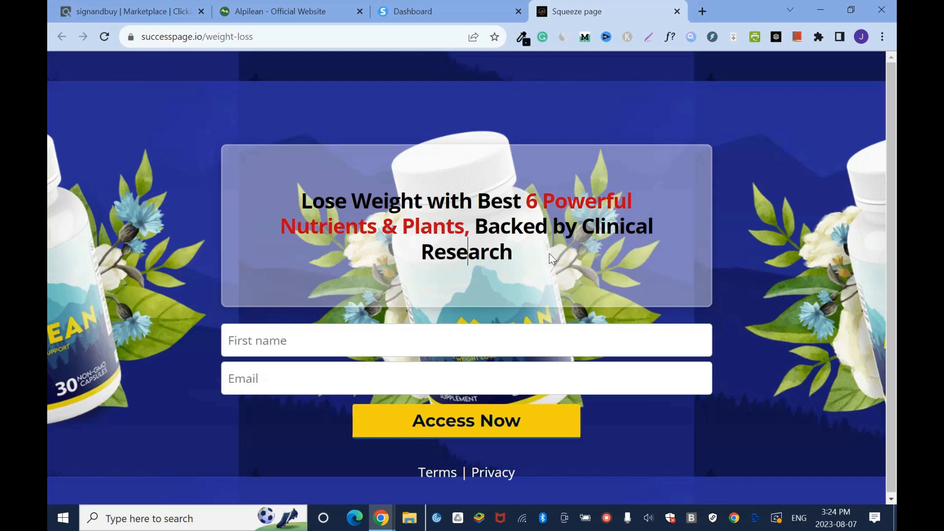
left_click_drag(893, 394, 896, 418)
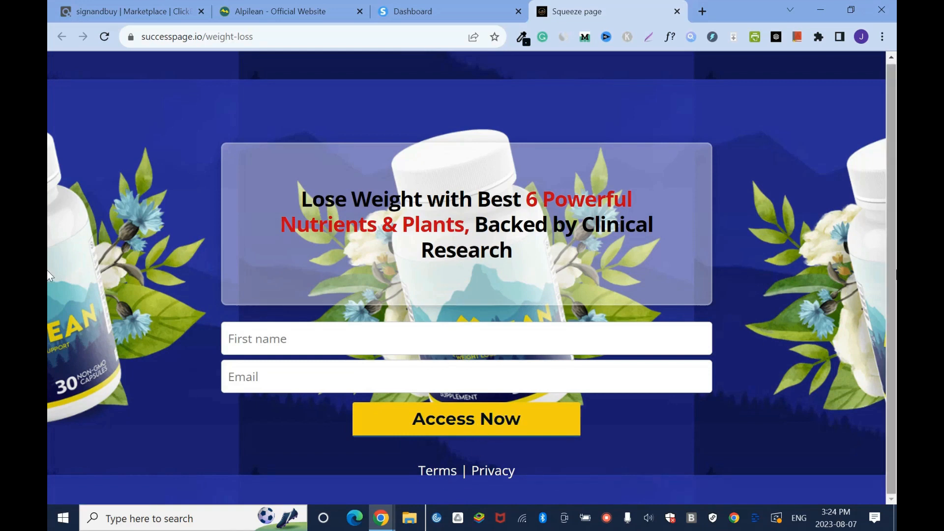
left_click(677, 12)
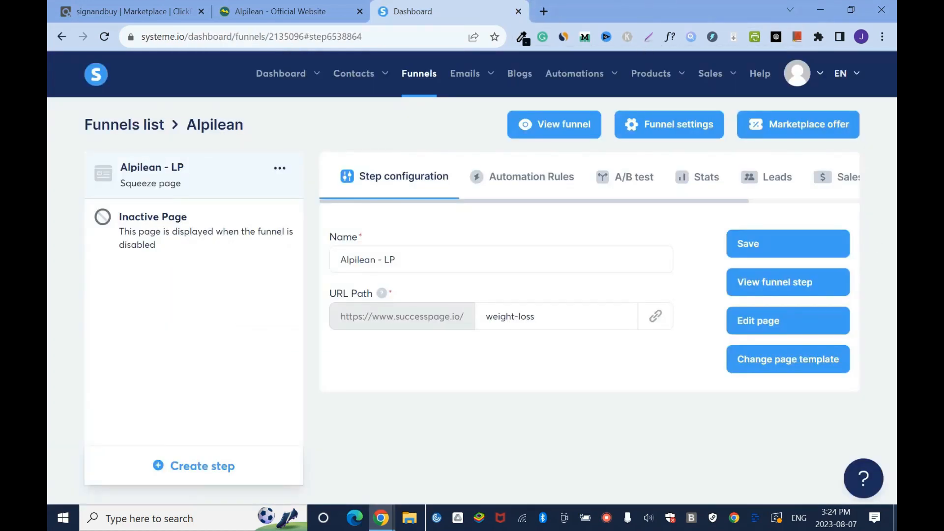
- Reopen the squeeze page for editing and insert "the" before "Best" in the headline
left_click(763, 333)
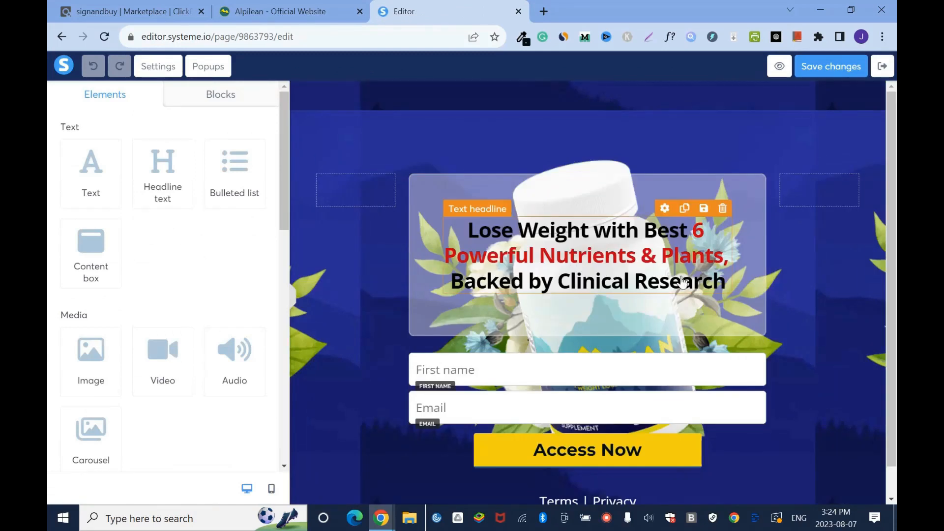
left_click(644, 230)
type("the")
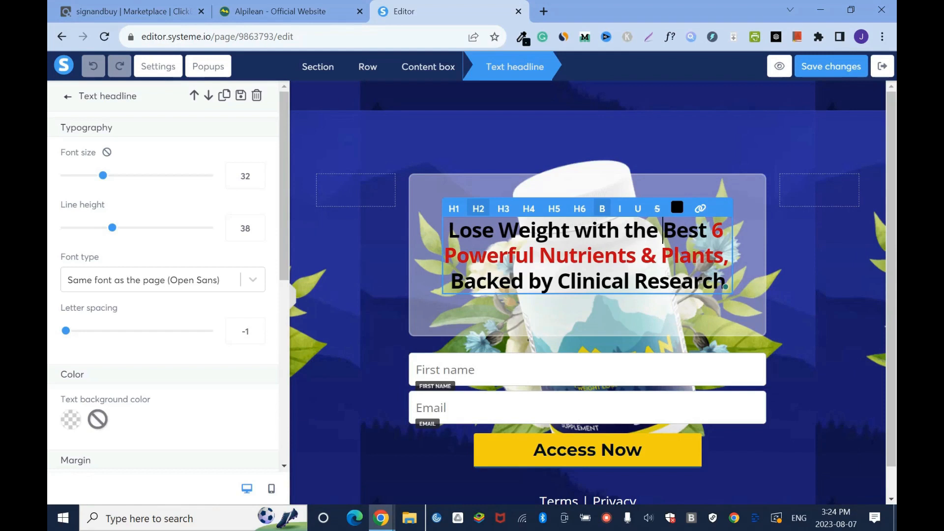
- Try the H1 heading level on the headline, return it to H2 and deselect it
left_click(451, 213)
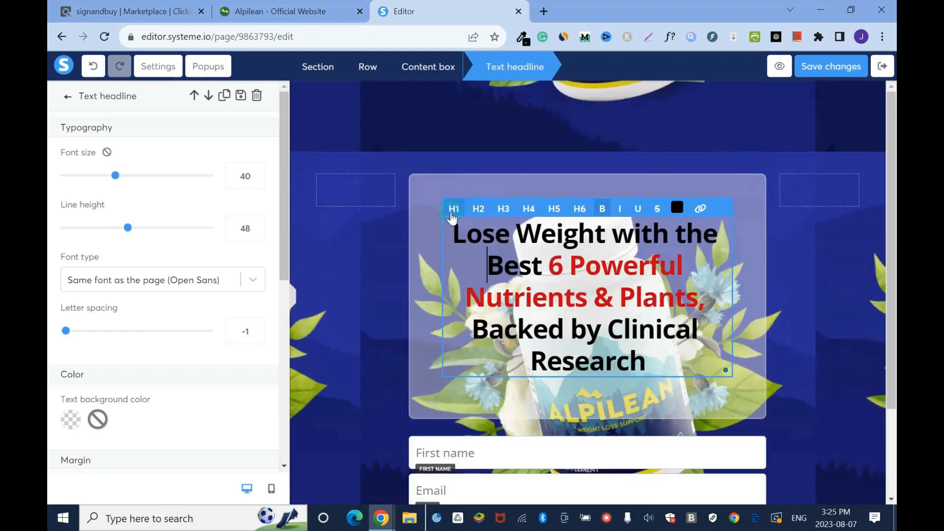
left_click(809, 262)
left_click_drag(650, 362, 456, 218)
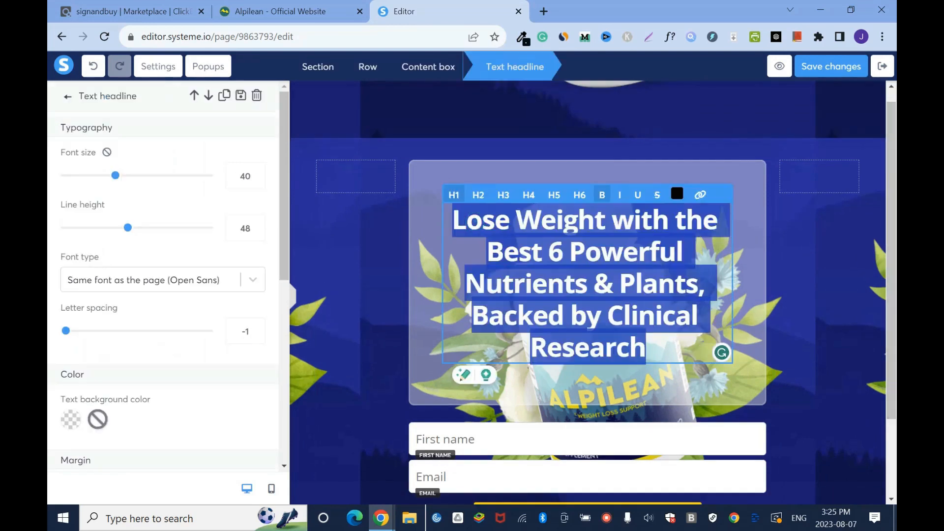
left_click(479, 195)
left_click(753, 193)
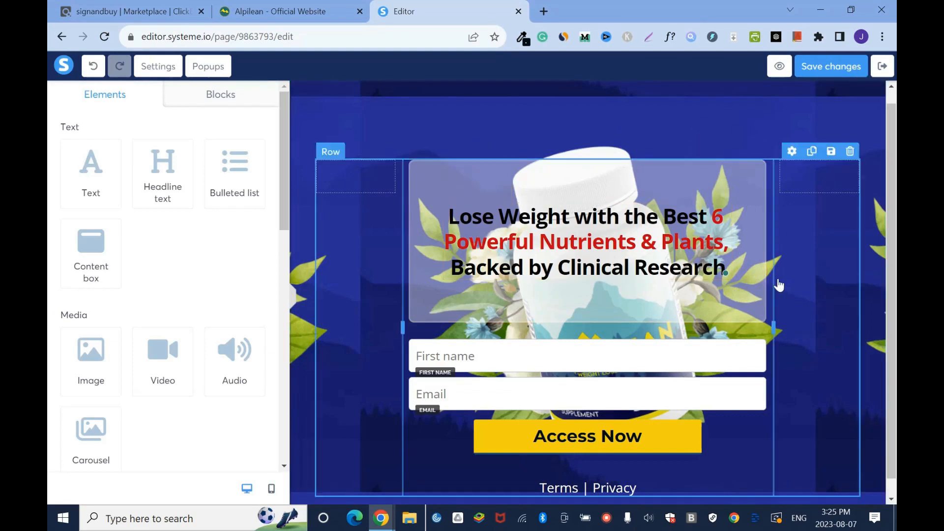
- Exit the editor, check the reworded headline on the live squeeze page and close the page
left_click(882, 66)
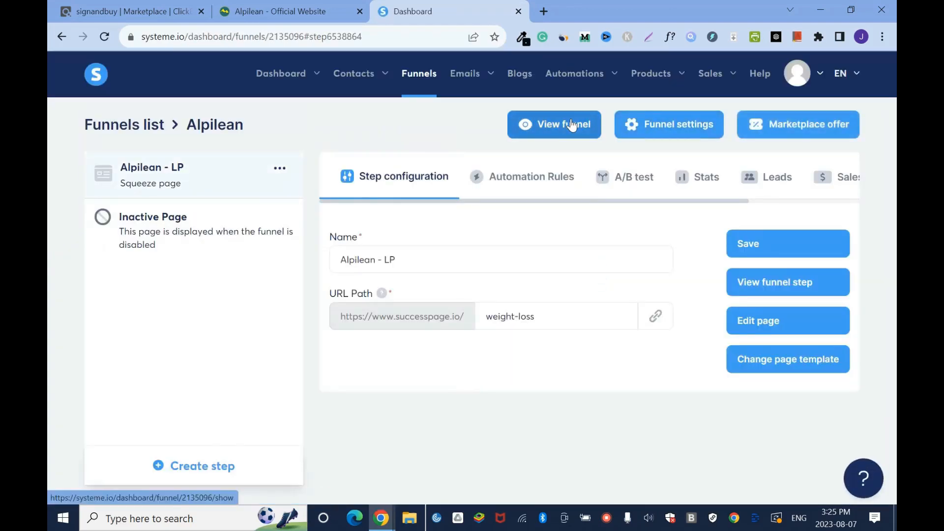
left_click(573, 123)
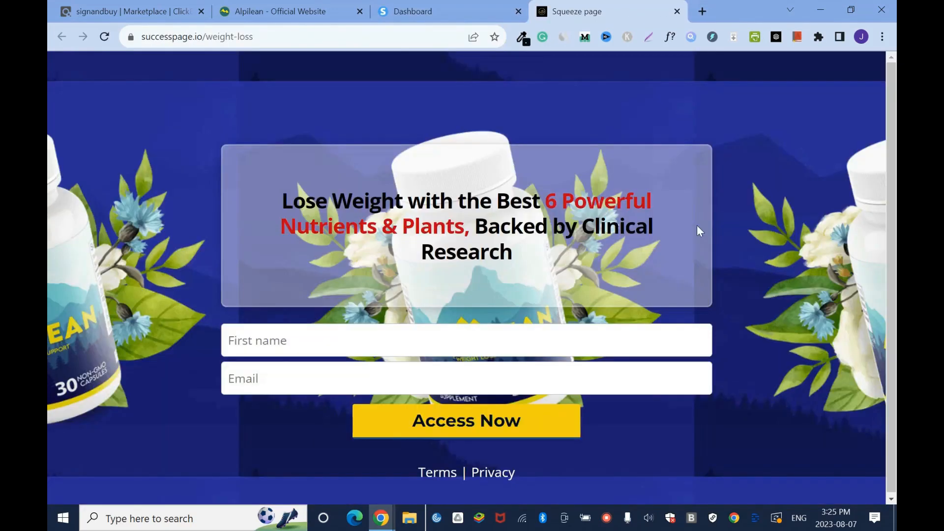
left_click(678, 11)
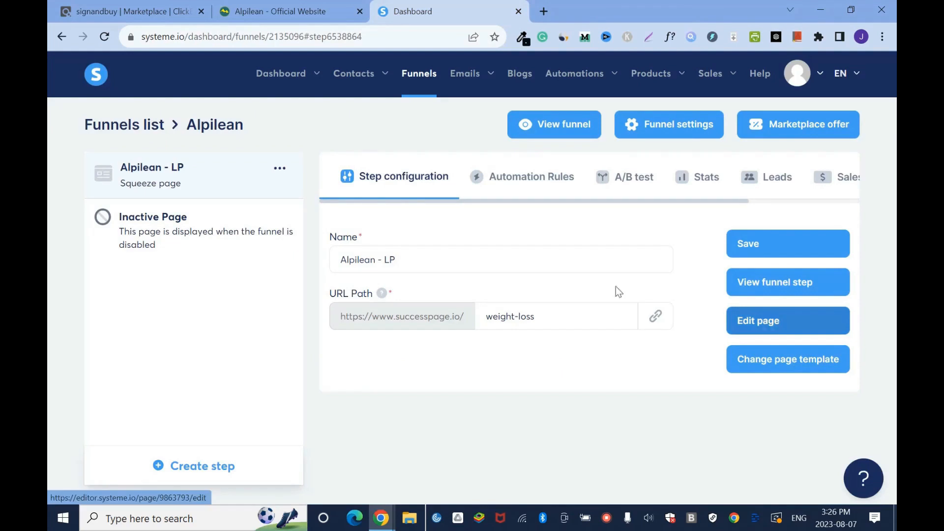
- Check the squeeze page's mobile layout in the editor and its live version, and return to the funnel dashboard
left_click(778, 325)
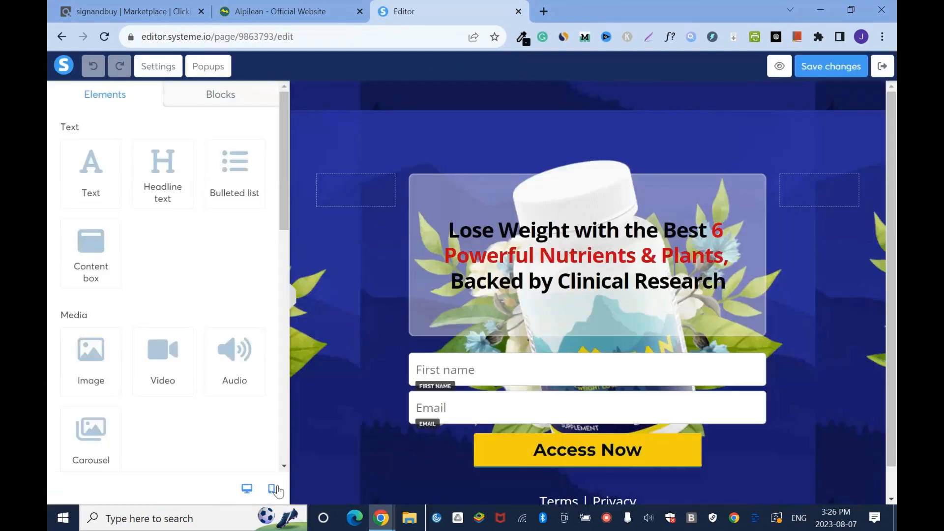
left_click(275, 489)
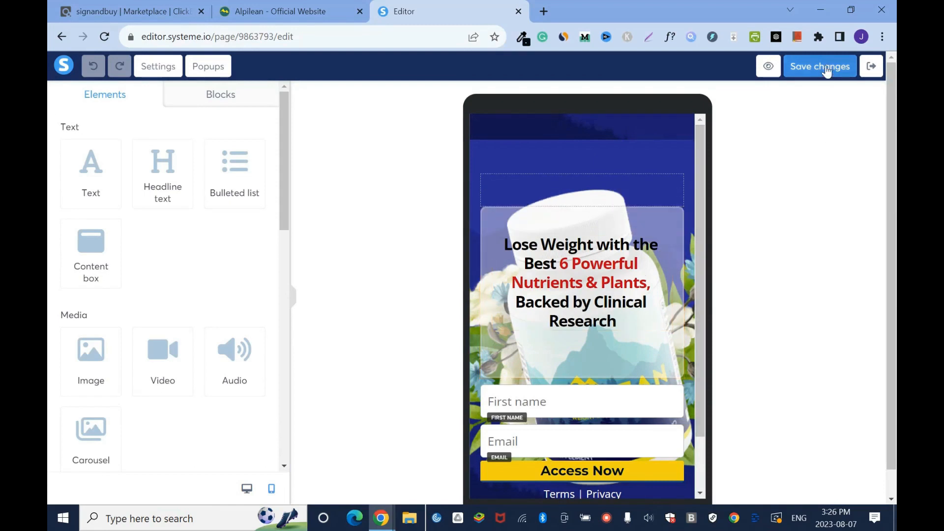
left_click(872, 66)
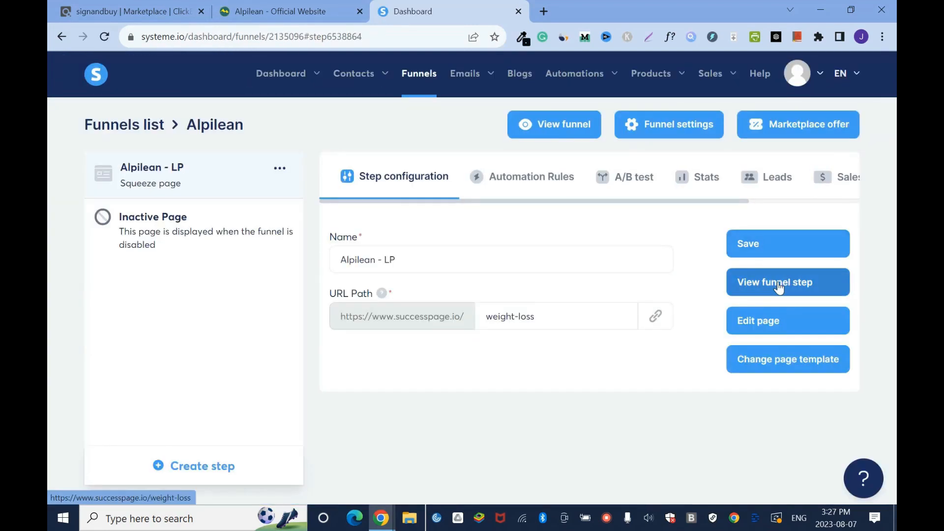
left_click(563, 127)
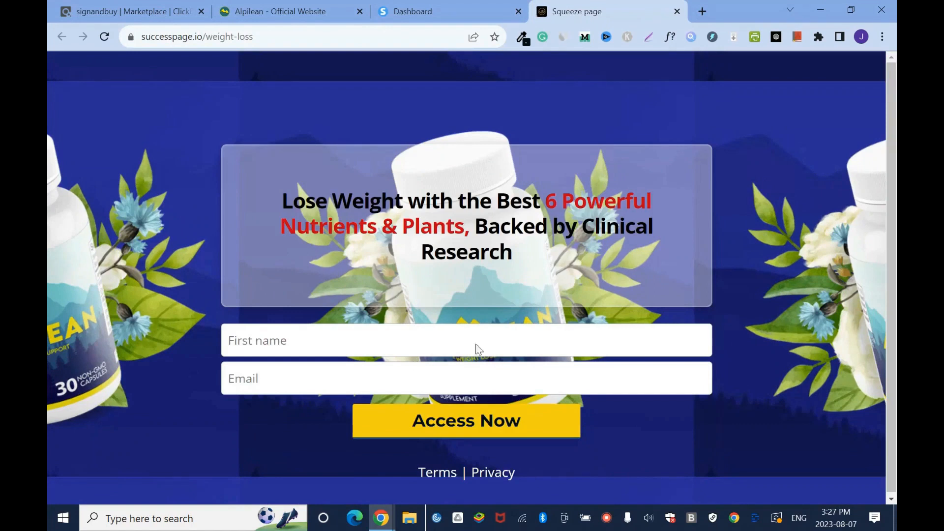
left_click(677, 11)
- Create a contact tag named "Alpilean Leads"
mouse_move(359, 80)
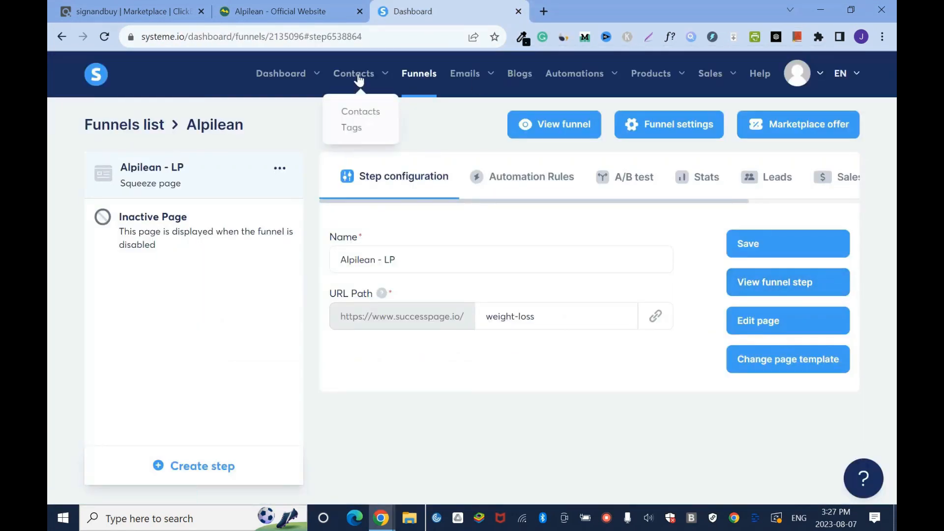
left_click(358, 135)
left_click(831, 125)
left_click(333, 286)
type("Alpilean Leads")
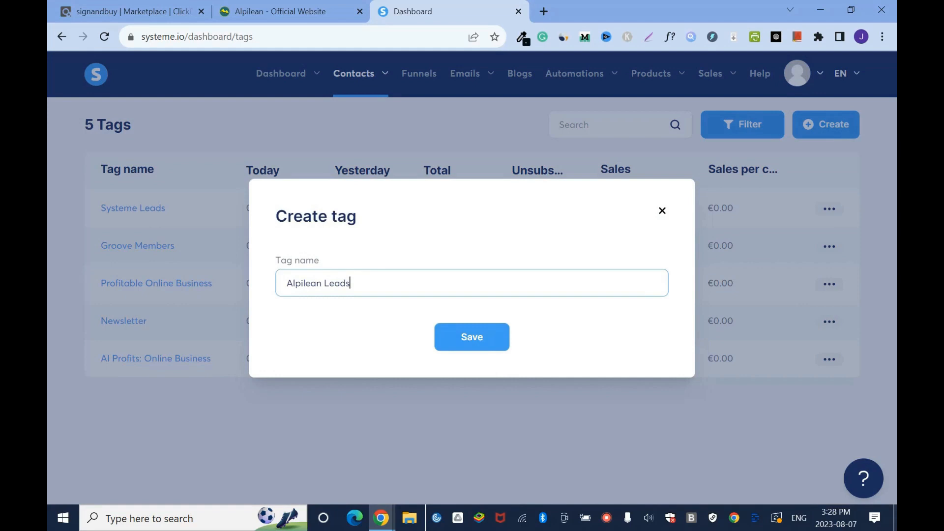
left_click(470, 339)
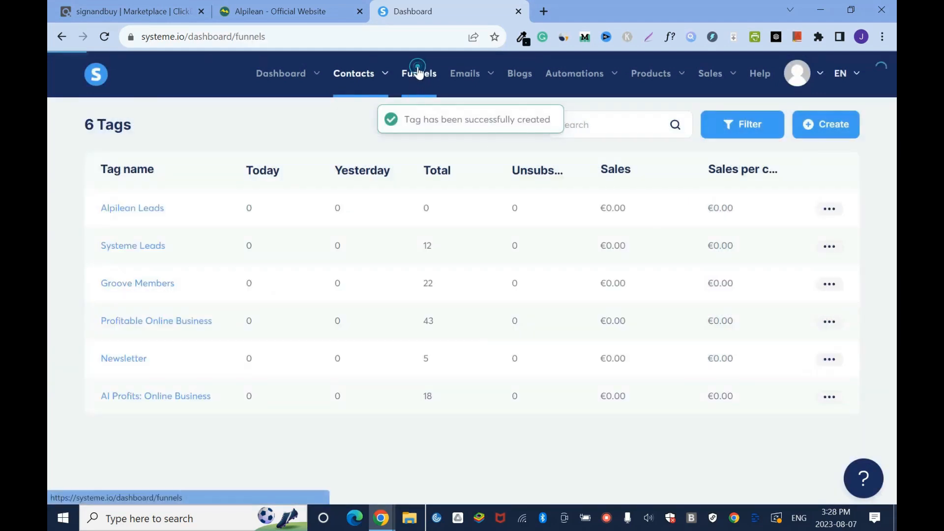
- Reopen the Alpilean funnel and add an automation rule with the "Funnel step form subscribed" trigger to its squeeze page
left_click(418, 73)
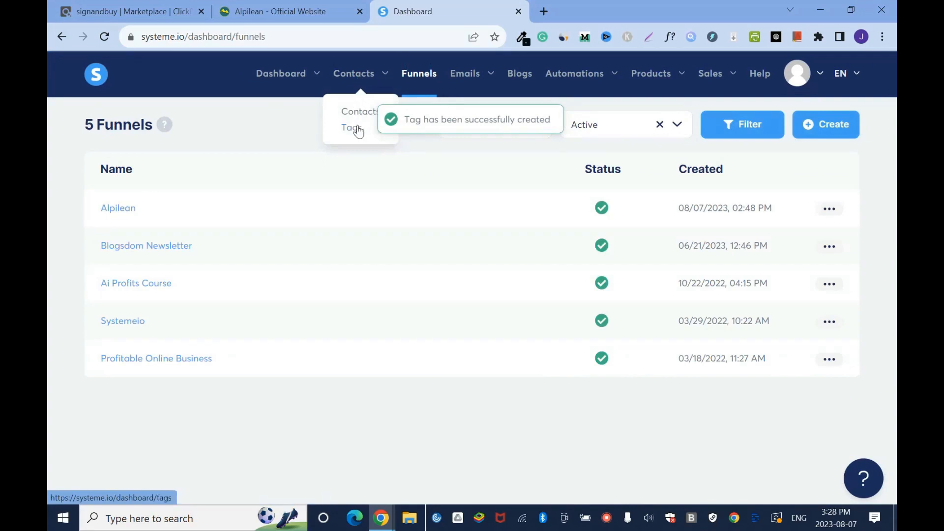
left_click(358, 129)
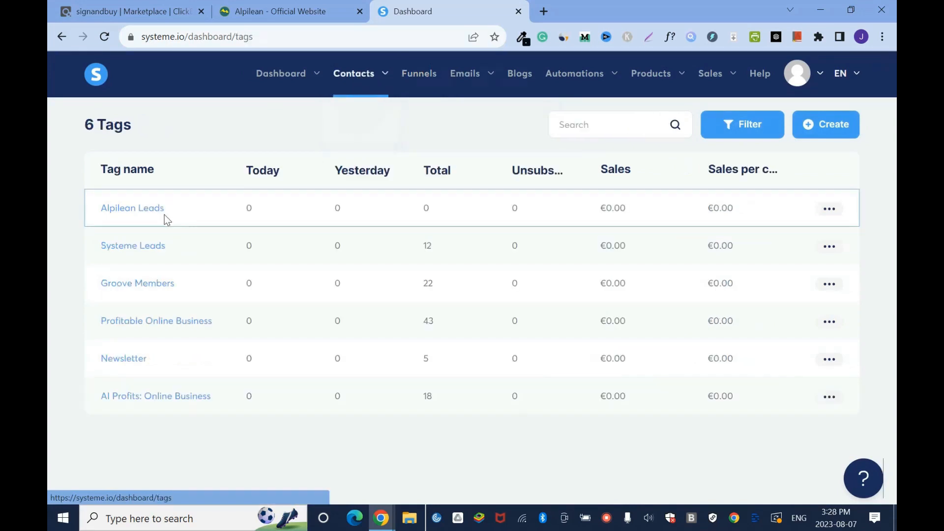
left_click(416, 75)
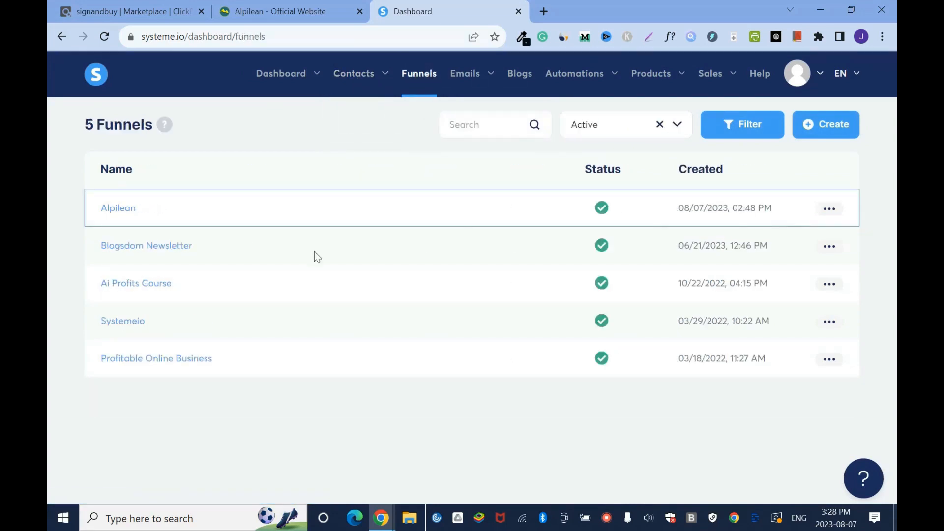
left_click(120, 208)
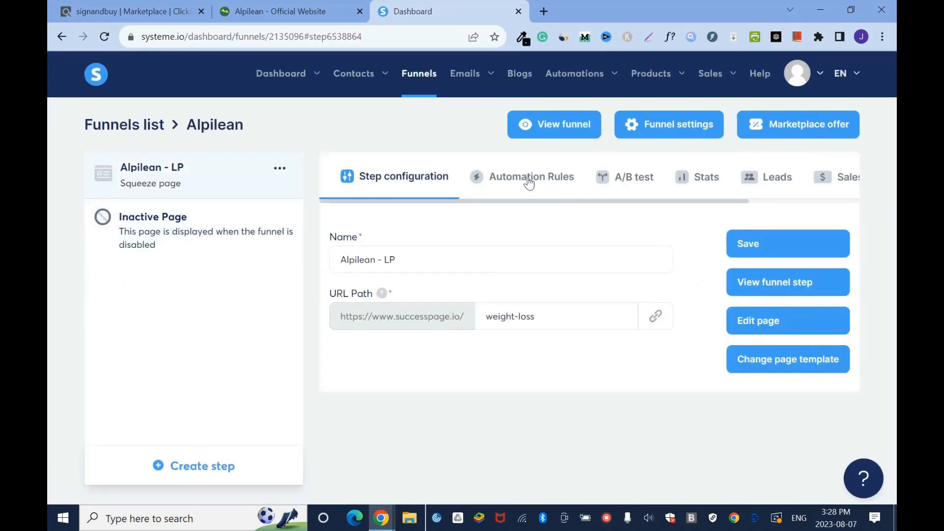
left_click(529, 183)
scroll(863, 367, "down", 2)
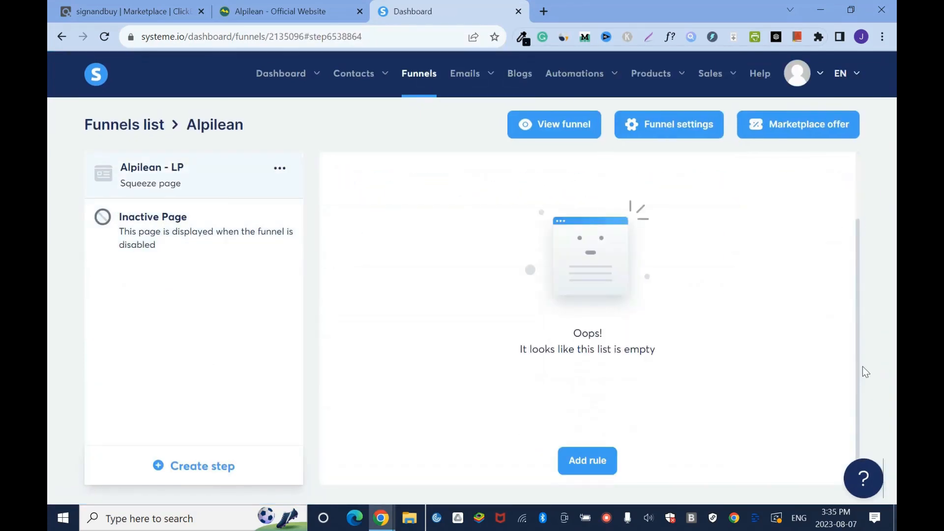
left_click(590, 462)
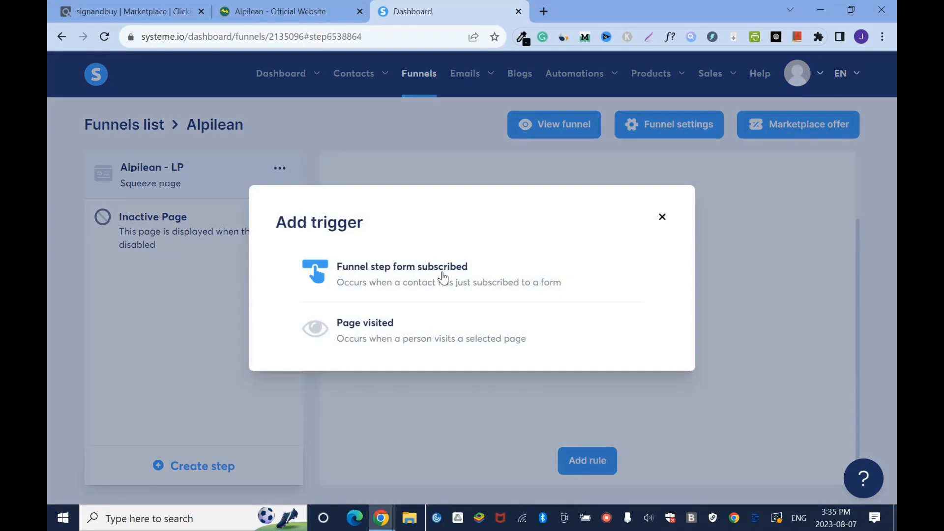
left_click(441, 271)
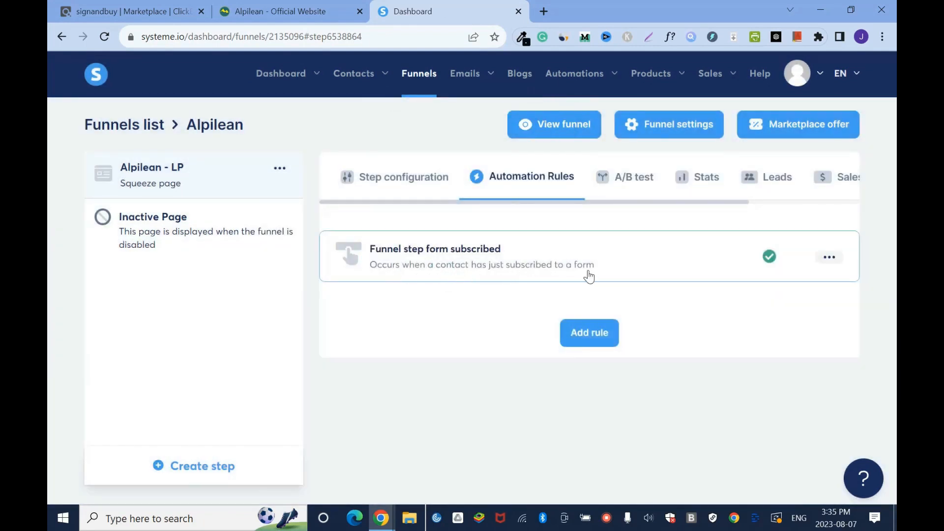
- Add a second automation rule with the "Page visited" trigger
left_click(593, 336)
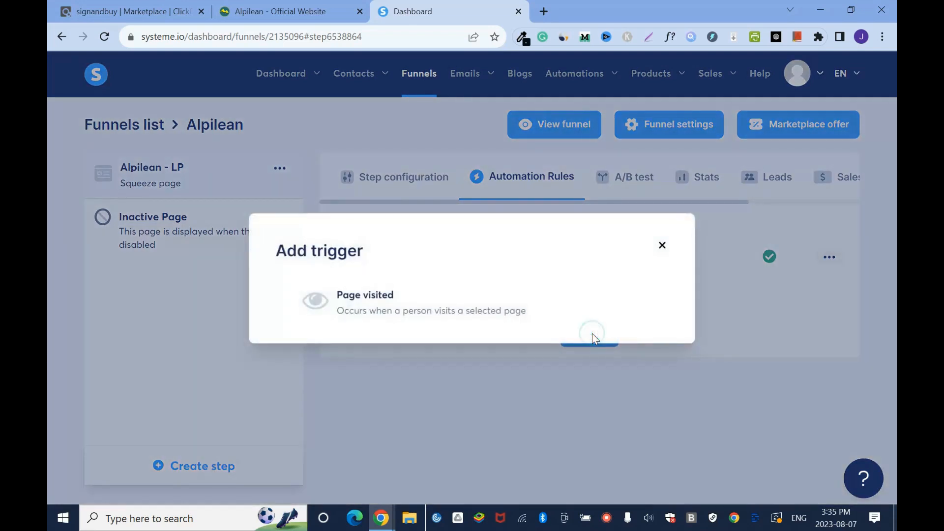
left_click(451, 314)
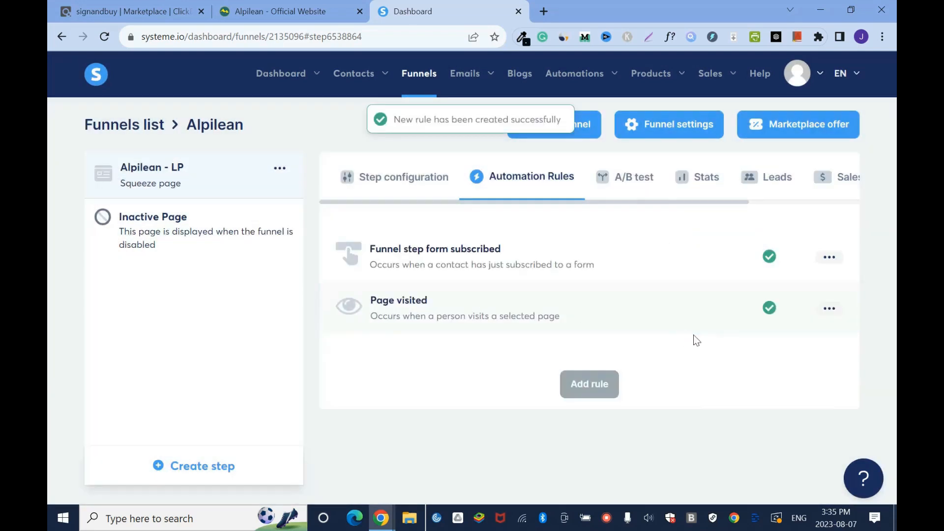
- Give the "Funnel step form subscribed" rule an "Add a tag" action with the tag "Alpilean Leads" and save the rule
left_click(830, 258)
left_click(727, 263)
left_click(727, 264)
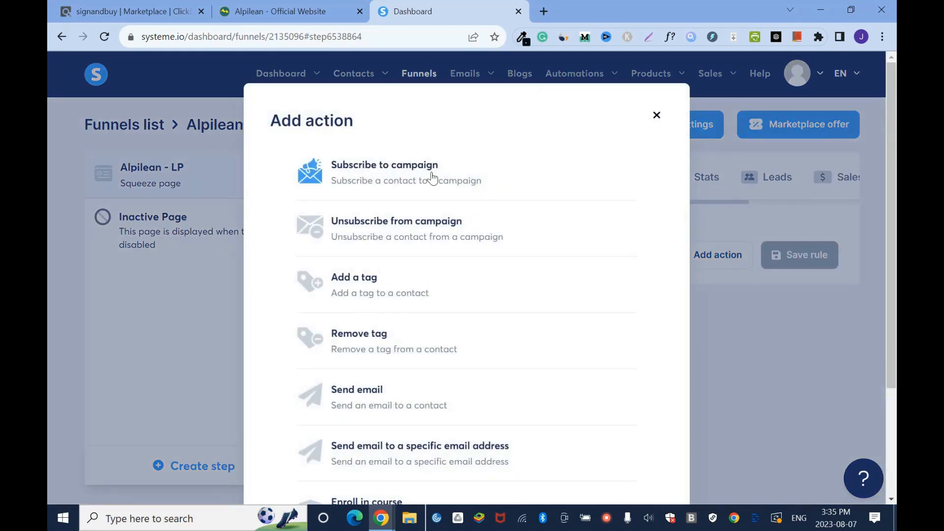
left_click(393, 289)
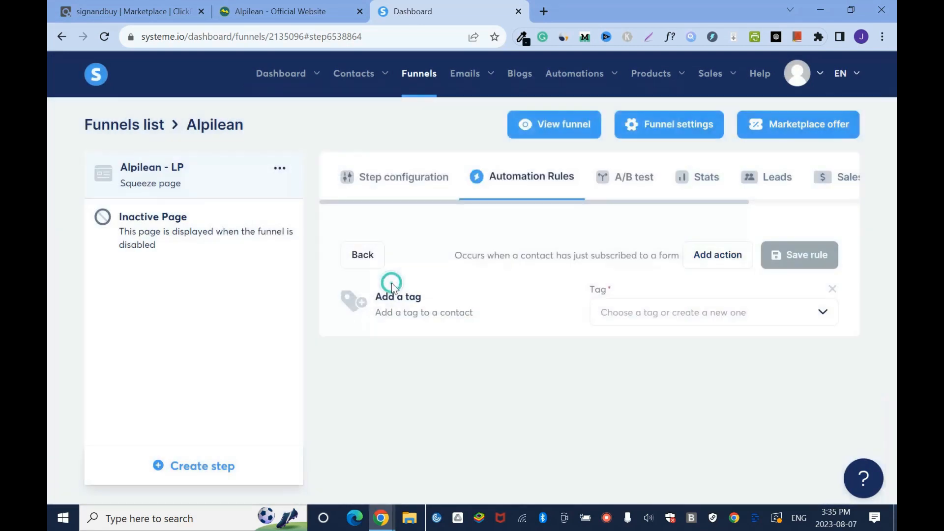
left_click(823, 314)
left_click(822, 315)
left_click(823, 315)
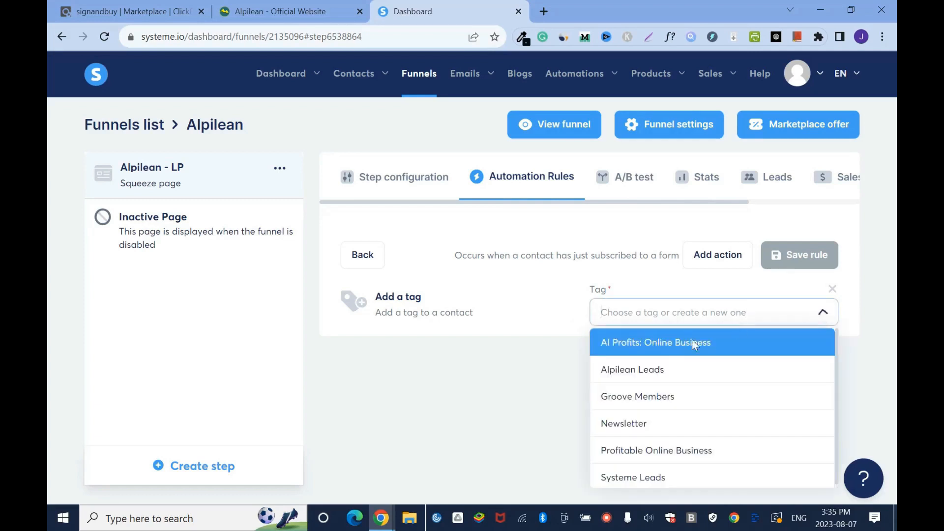
left_click(653, 376)
left_click(800, 255)
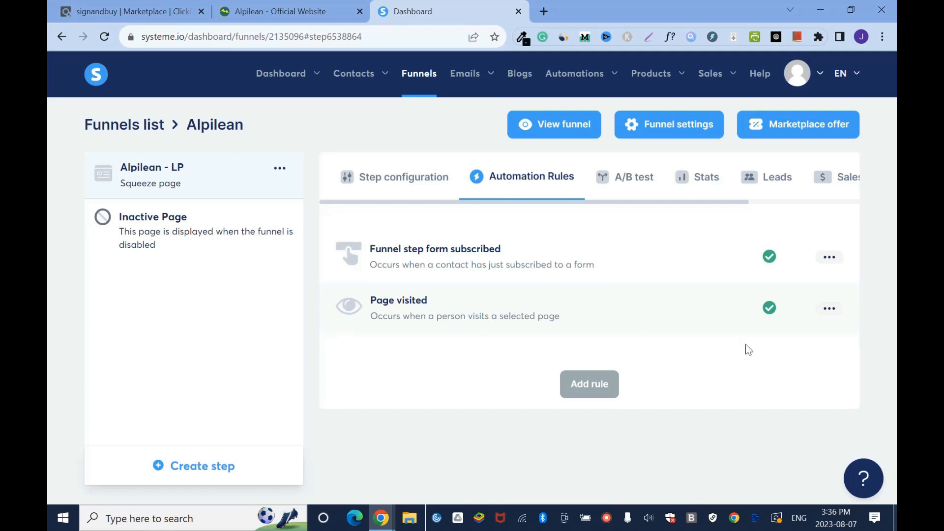
- Delete the "Page visited" automation rule and open the trigger choices for a new rule
left_click(832, 309)
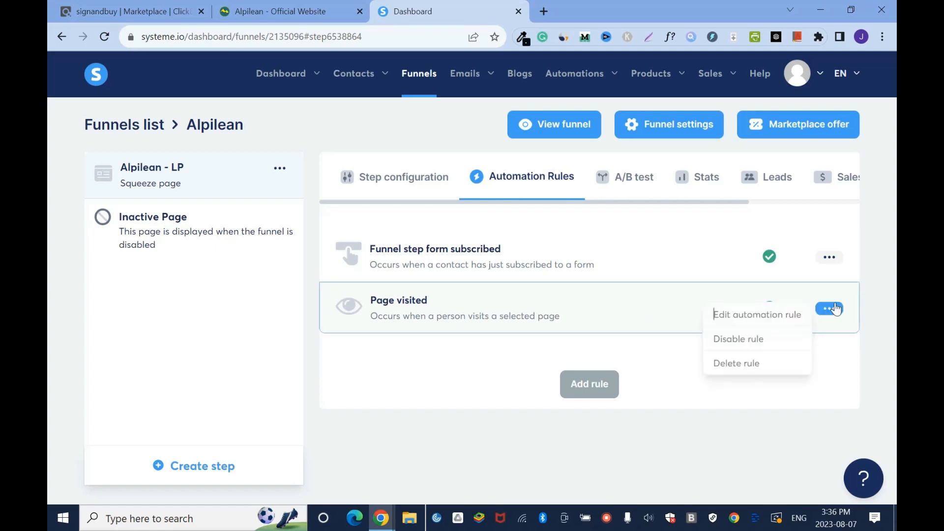
left_click(742, 364)
left_click(414, 320)
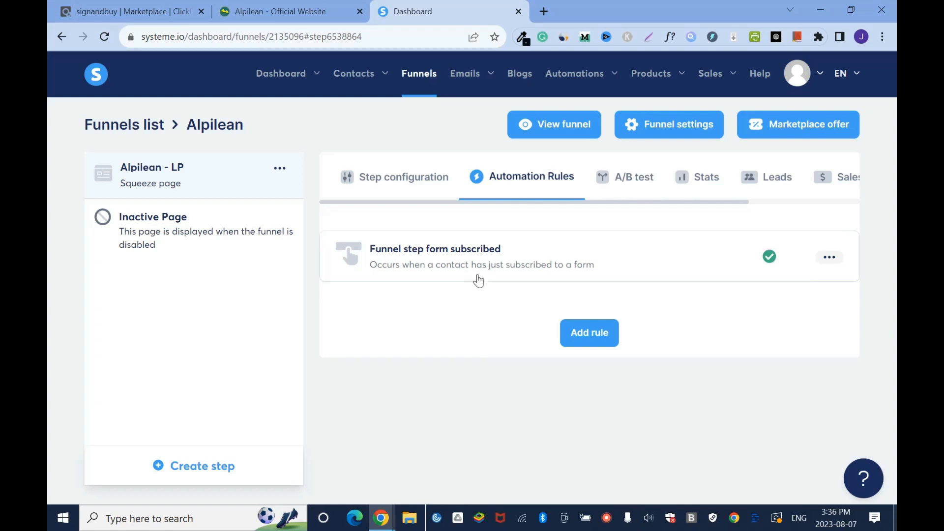
left_click(608, 338)
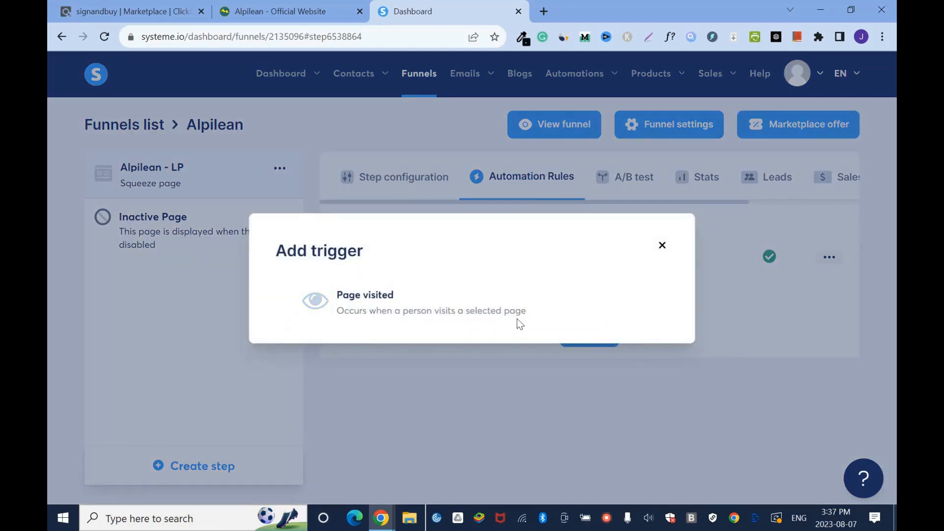
- Add a "Page visited" automation rule with a "Subscribe to campaign" action for the "Legendary Marketer" campaign and save the rule
left_click(477, 310)
left_click(830, 308)
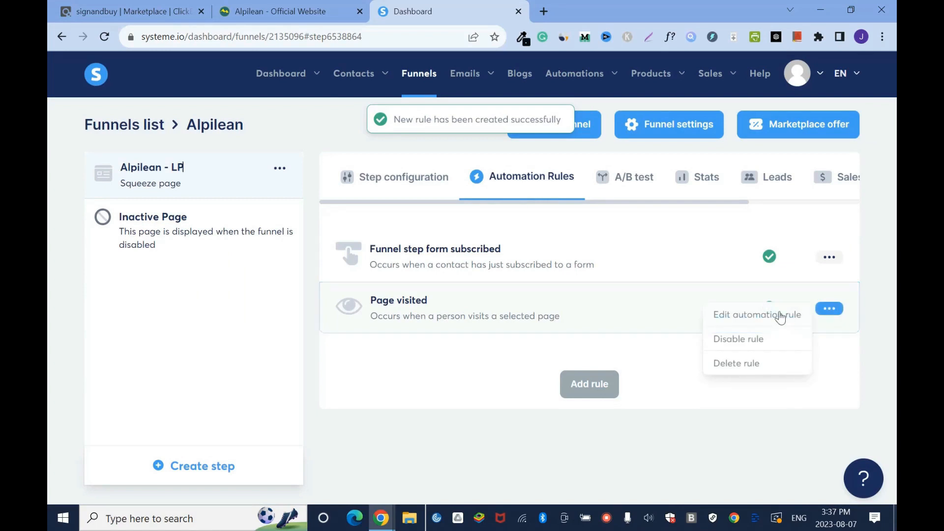
left_click(780, 316)
left_click(729, 253)
left_click(499, 175)
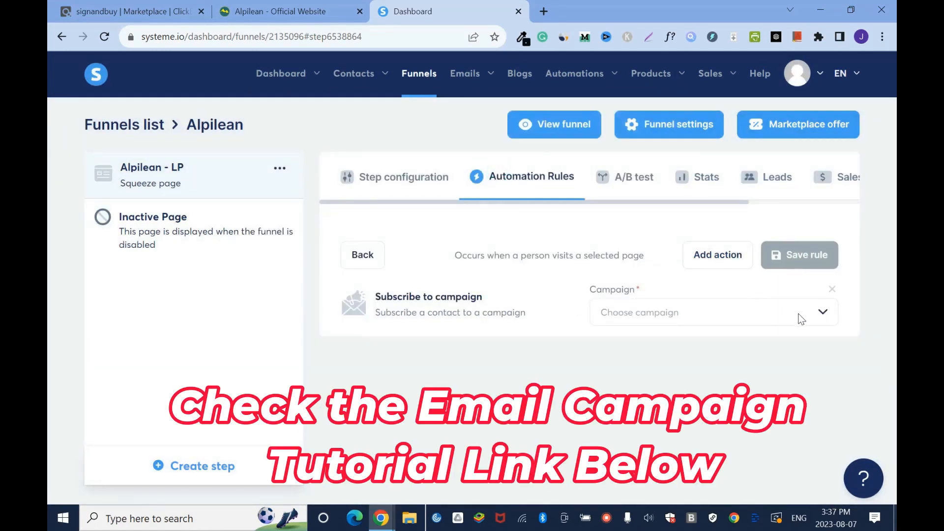
left_click(822, 313)
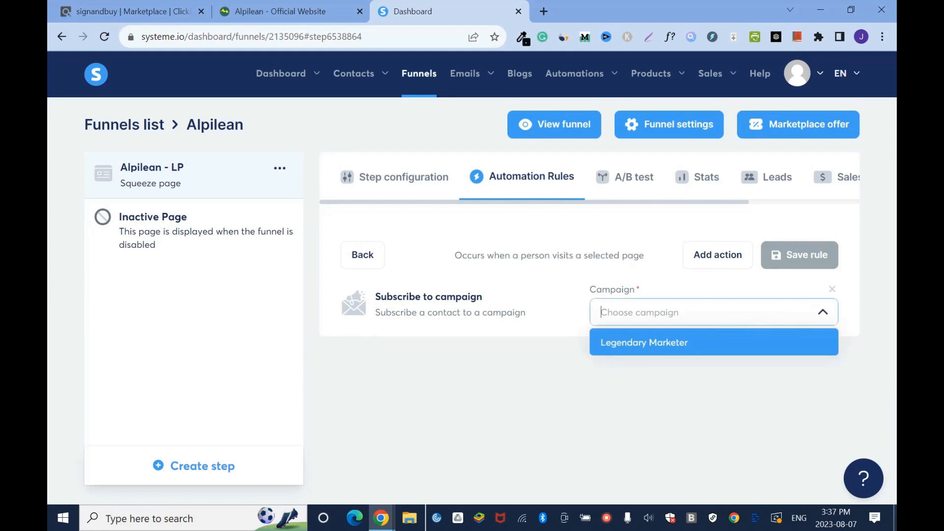
left_click(671, 343)
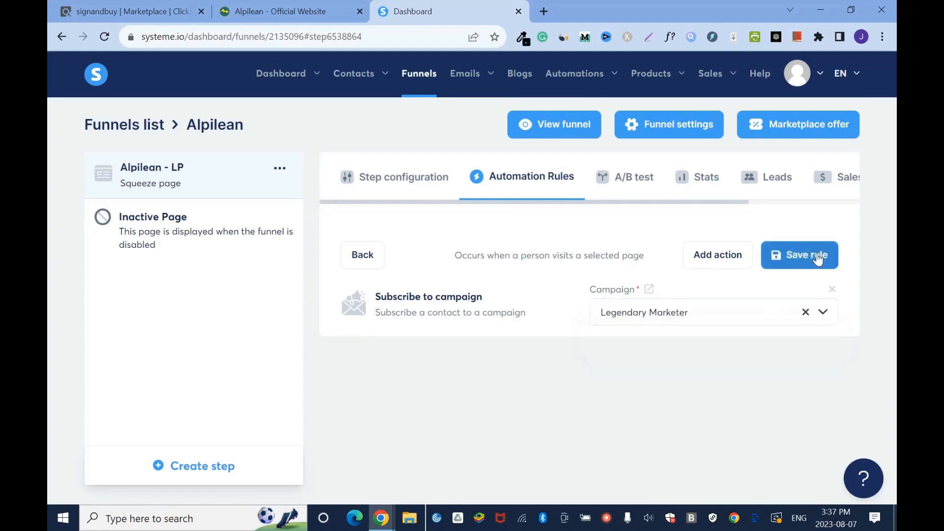
left_click(800, 255)
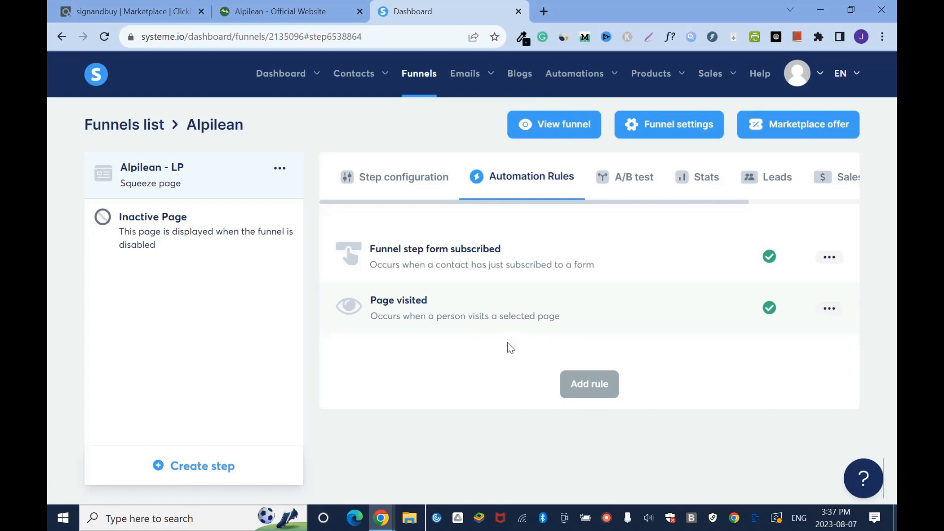
- Look at the email campaigns list, and view the Alpilean funnel's live squeeze page from the funnels list
mouse_move(468, 79)
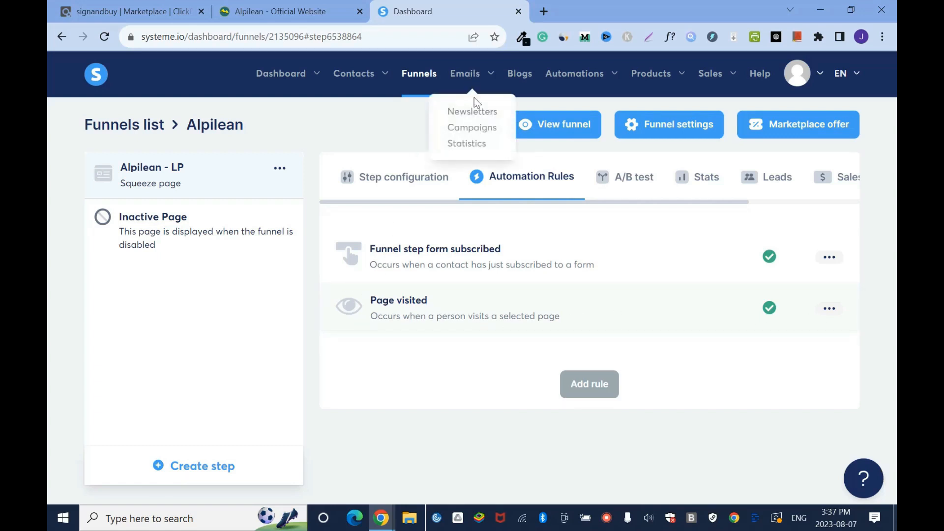
left_click(484, 127)
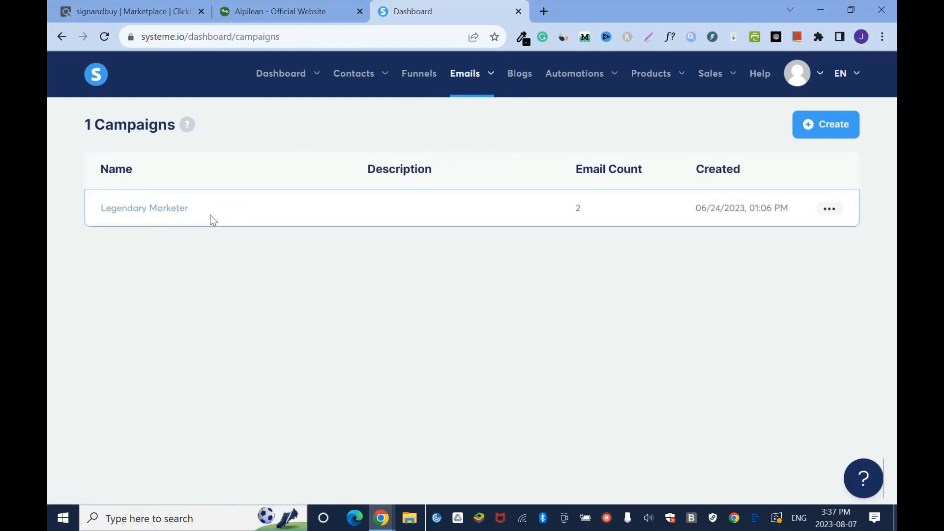
left_click(413, 76)
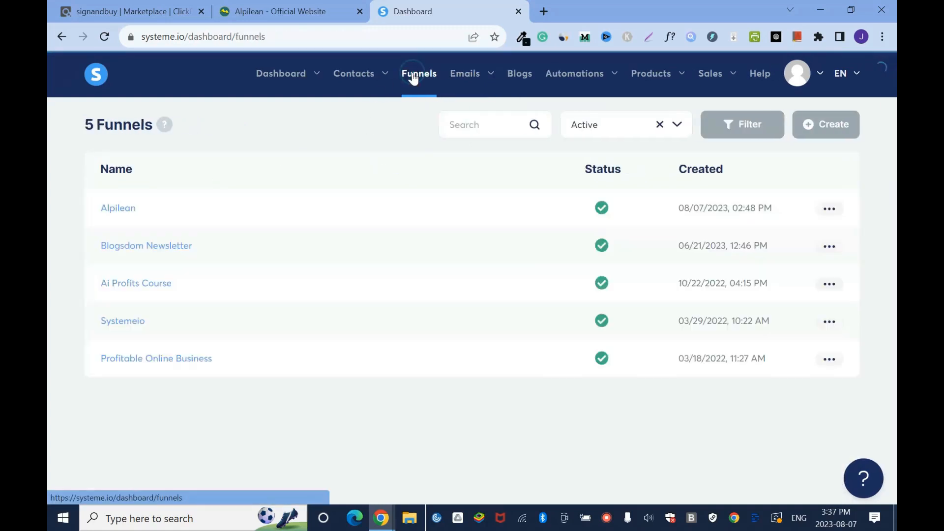
left_click(828, 207)
left_click(775, 218)
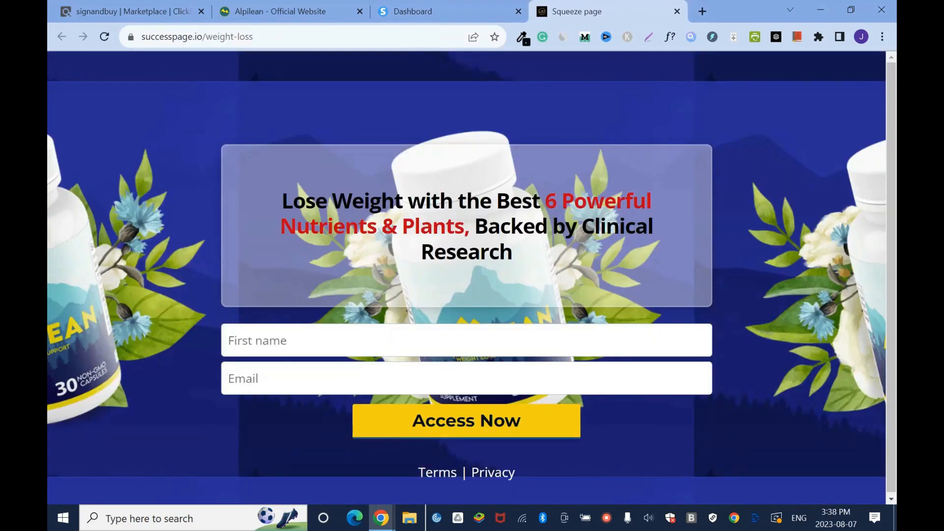